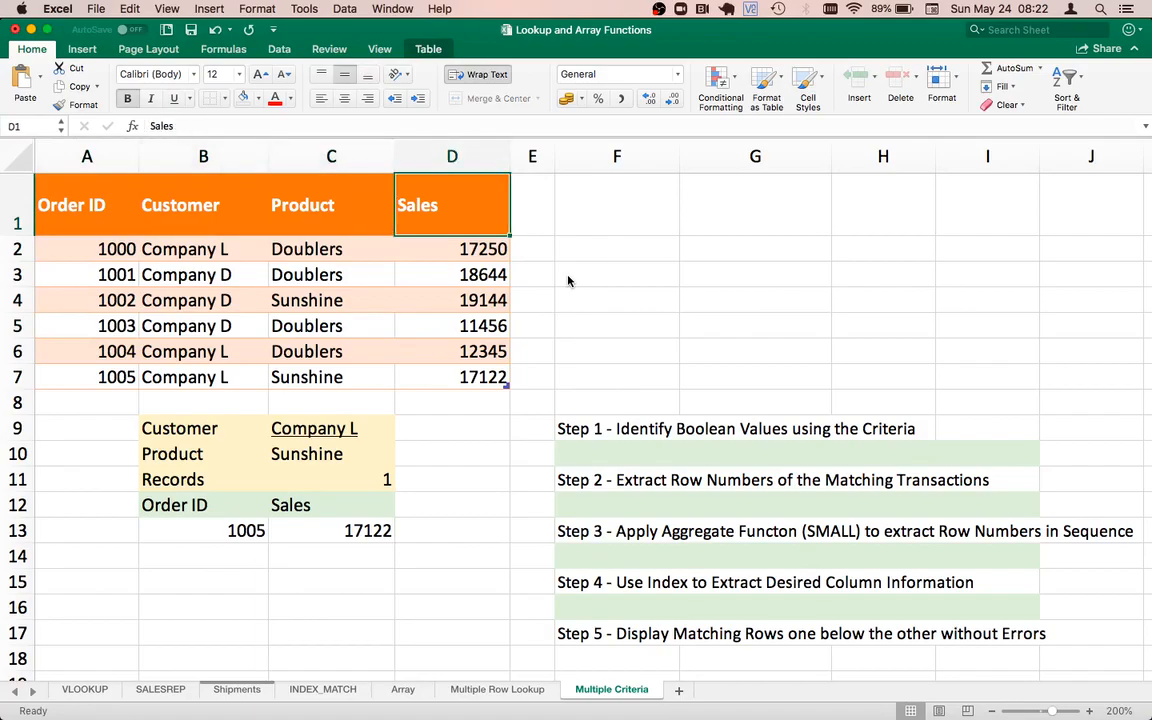
Examine the orders table together with the customer and product criteria and the lookup output headings below it.
{"action": "key", "text": "Down"}
{"action": "key", "text": "Down"}
{"action": "key", "text": "Down"}
{"action": "key", "text": "Down"}
{"action": "key", "text": "Down"}
{"action": "key", "text": "Down"}
{"action": "key", "text": "Left"}
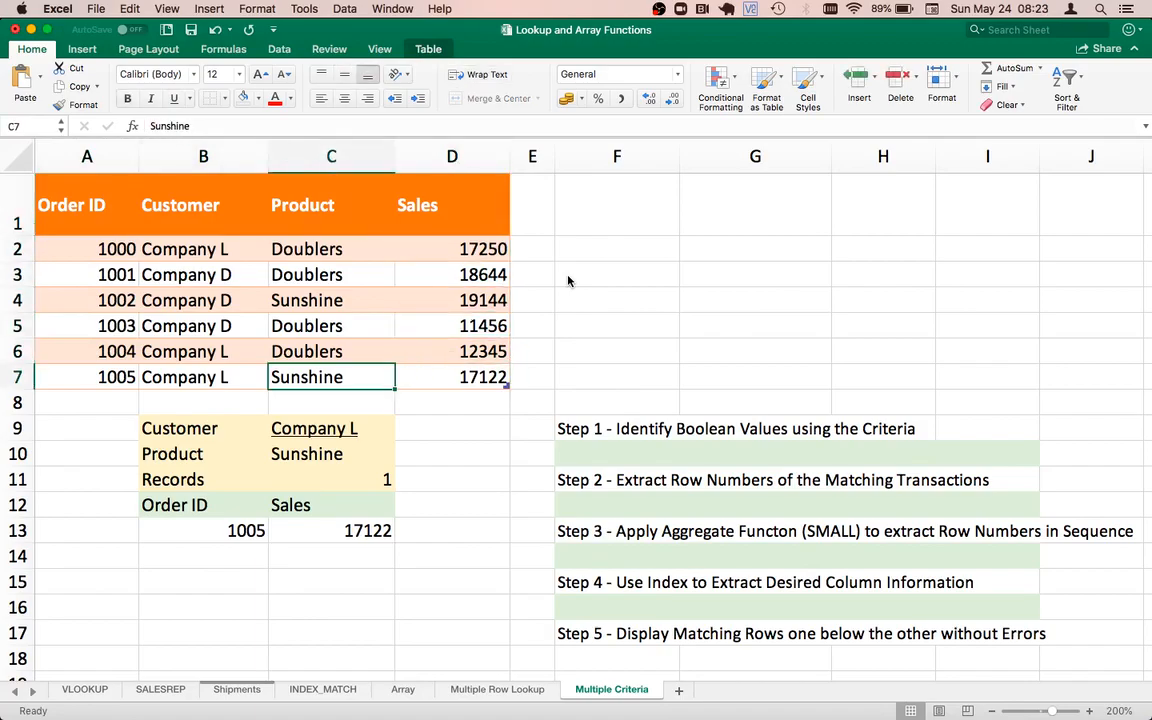
{"action": "key", "text": "Down"}
{"action": "key", "text": "Down"}
{"action": "key", "text": "Left"}
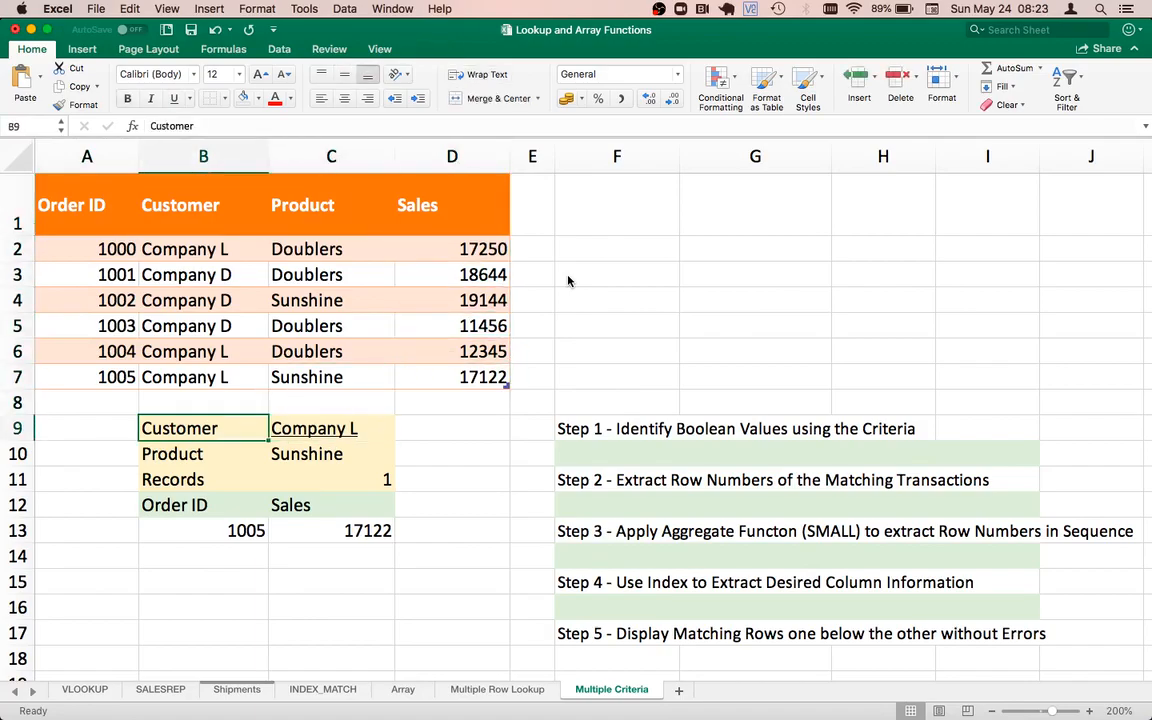
{"action": "key", "text": "Right"}
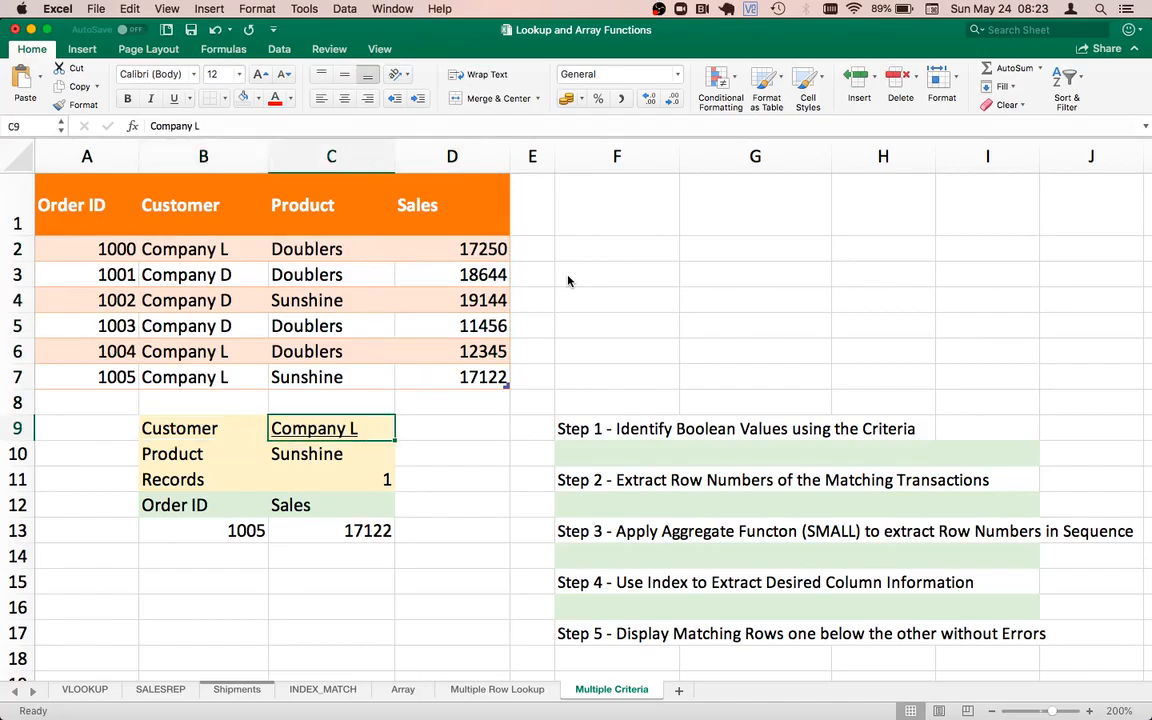
{"action": "key", "text": "Down"}
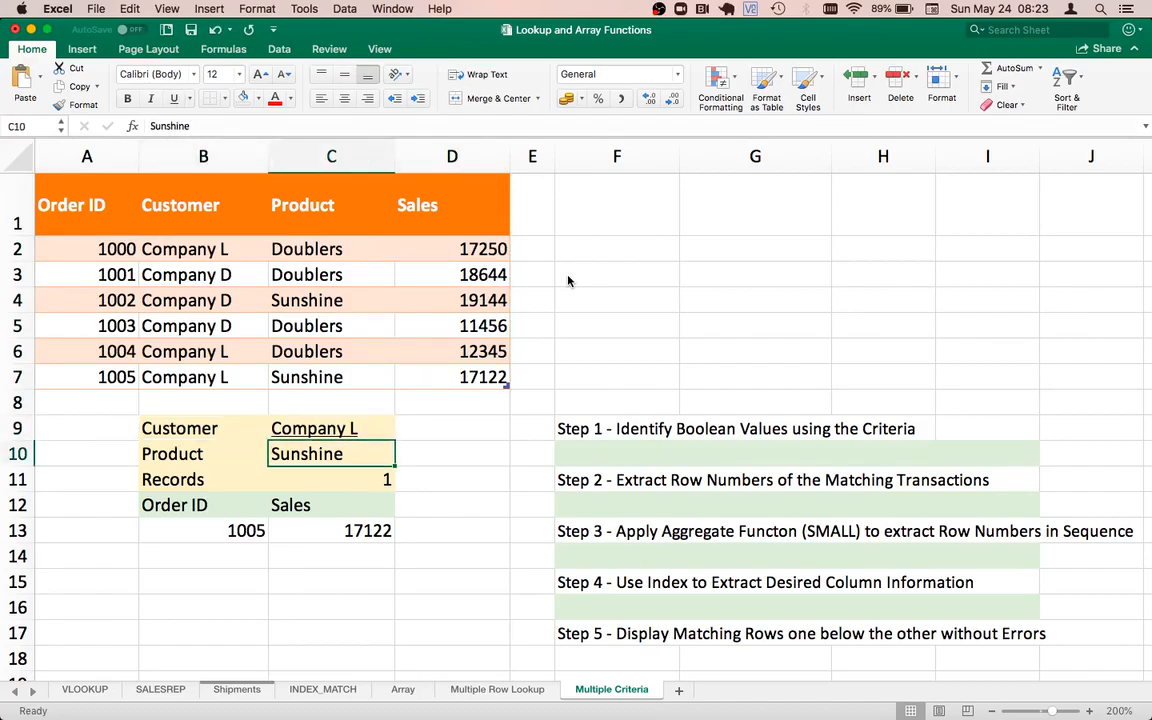
{"action": "key", "text": "Left"}
{"action": "key", "text": "Down"}
{"action": "key", "text": "Down"}
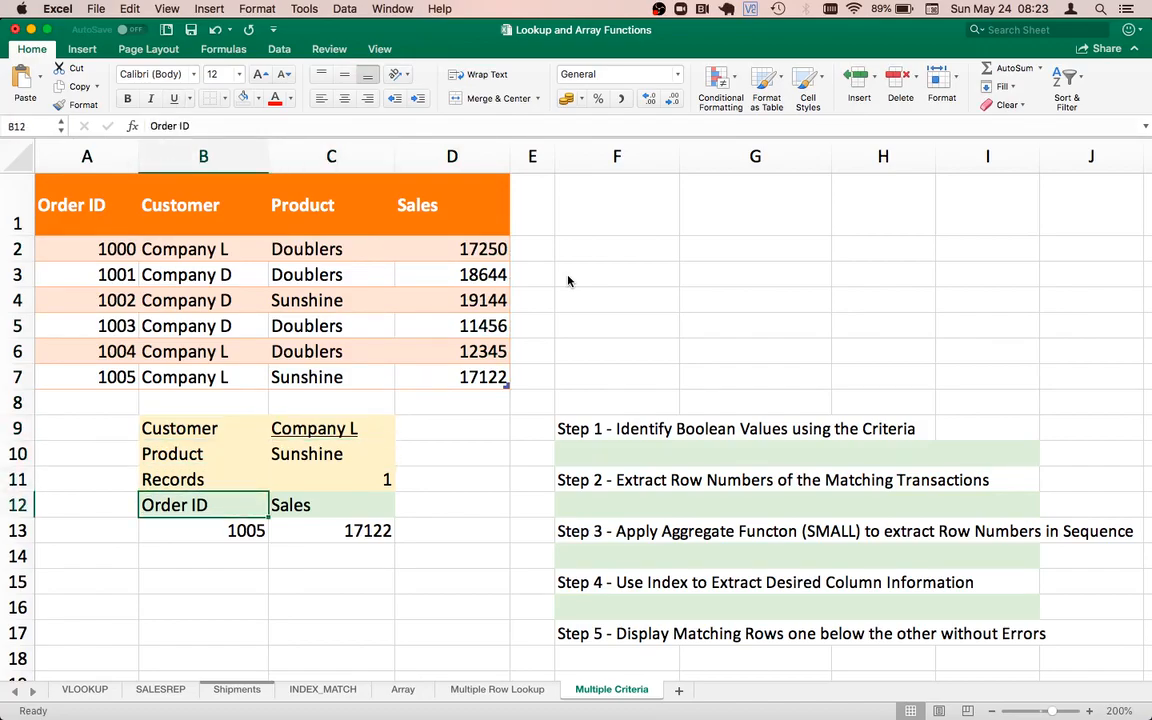
{"action": "key", "text": "Up"}
{"action": "key", "text": "Up"}
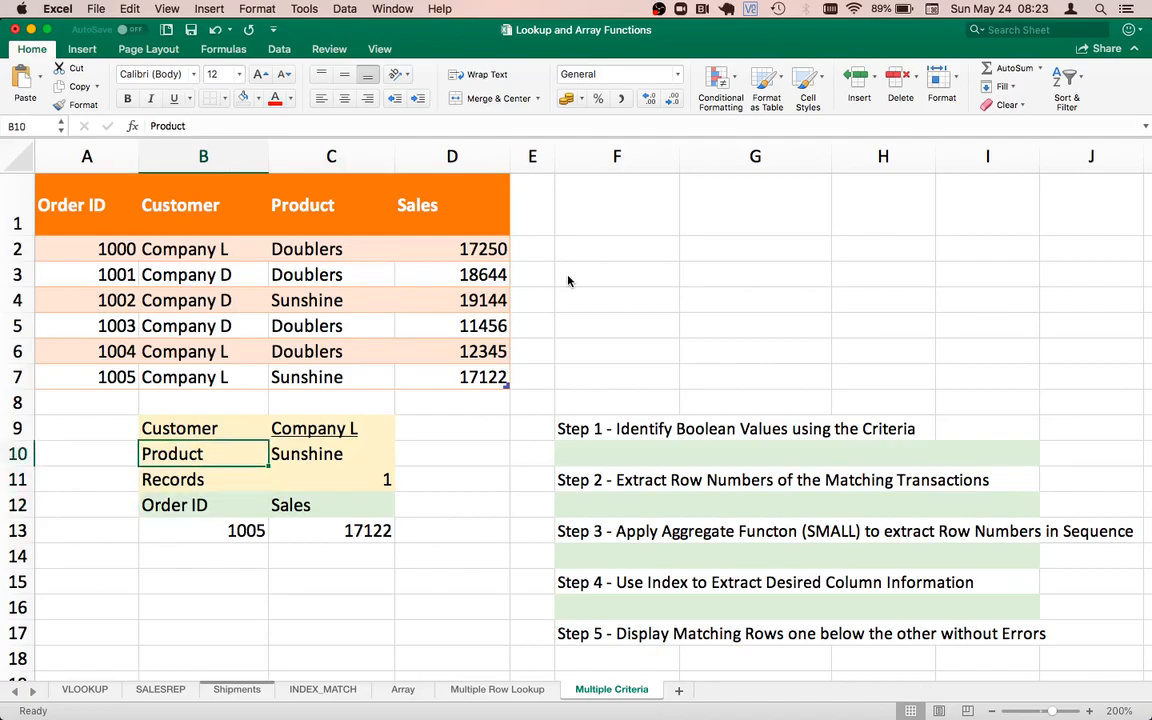
Set the lookup criteria to customer Company D in C9 and product Doublers in C10, and check the returned records.
{"action": "key", "text": "Up"}
{"action": "key", "text": "Right"}
{"action": "type", "text": "Co"}
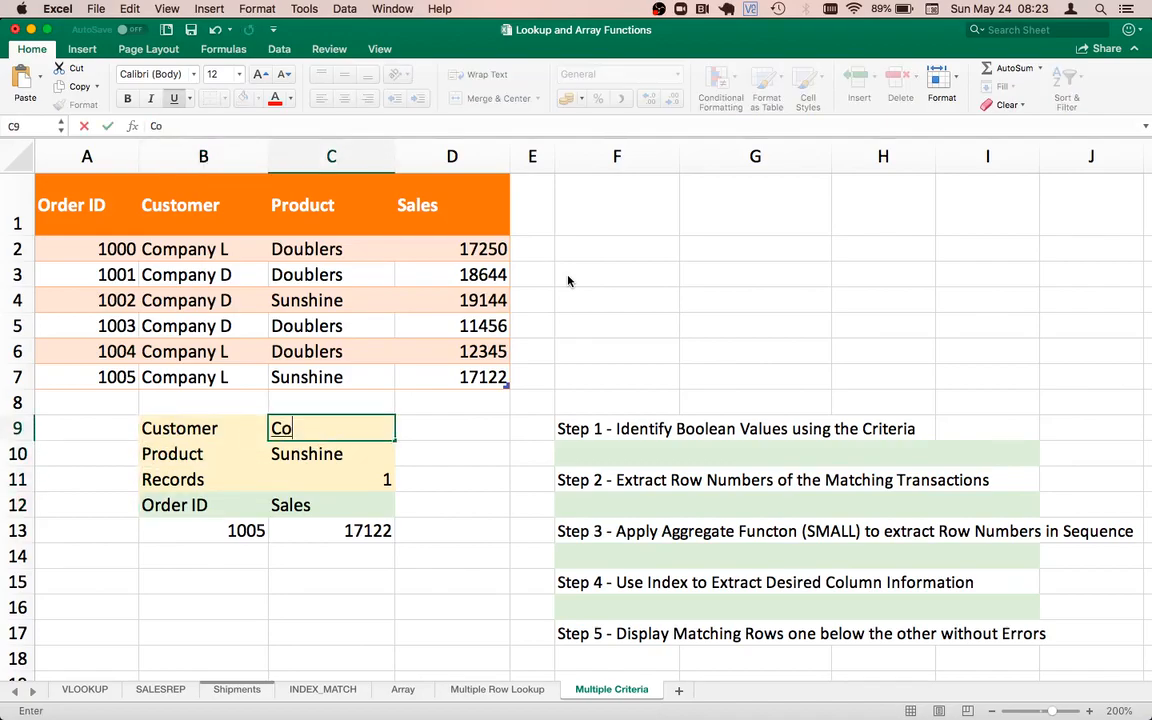
{"action": "type", "text": "mpany D"}
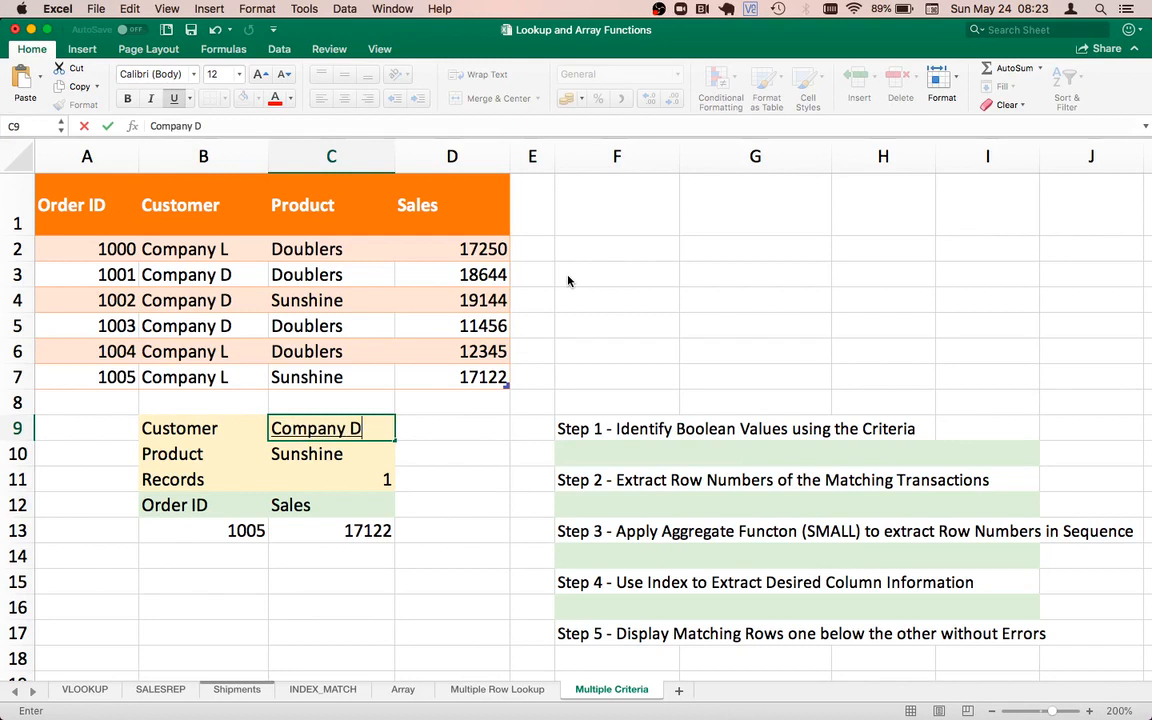
{"action": "key", "text": "Return"}
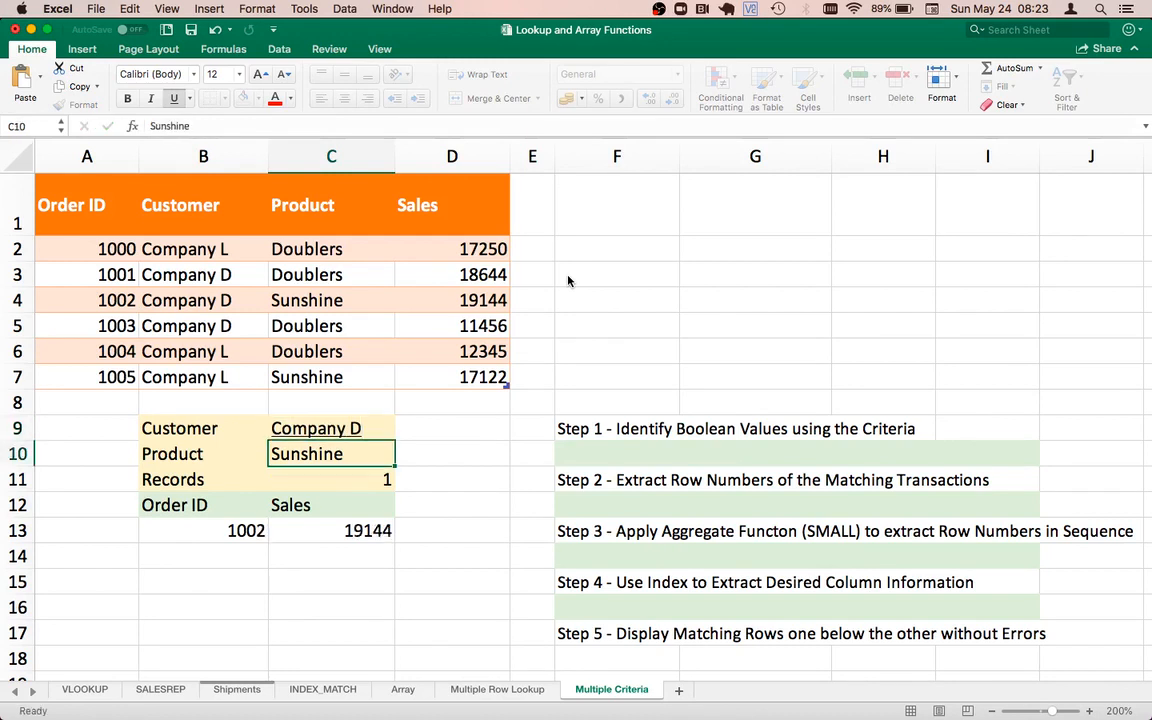
{"action": "type", "text": "Doublers"}
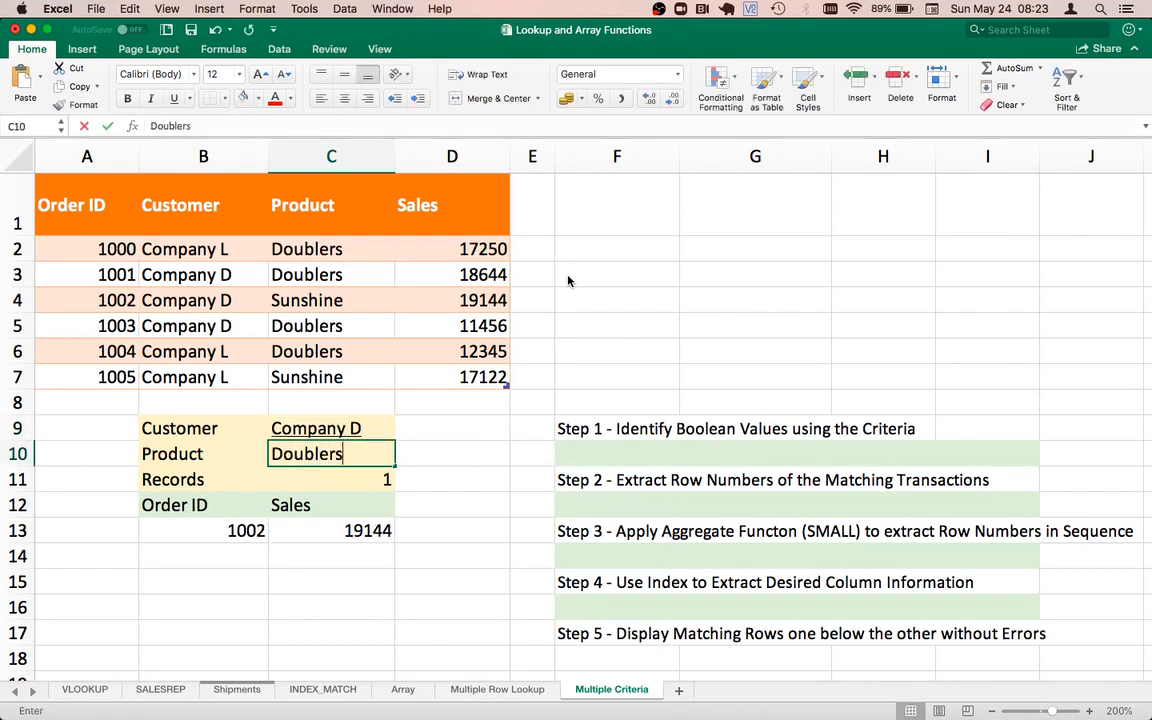
{"action": "key", "text": "Return"}
{"action": "key", "text": "Left"}
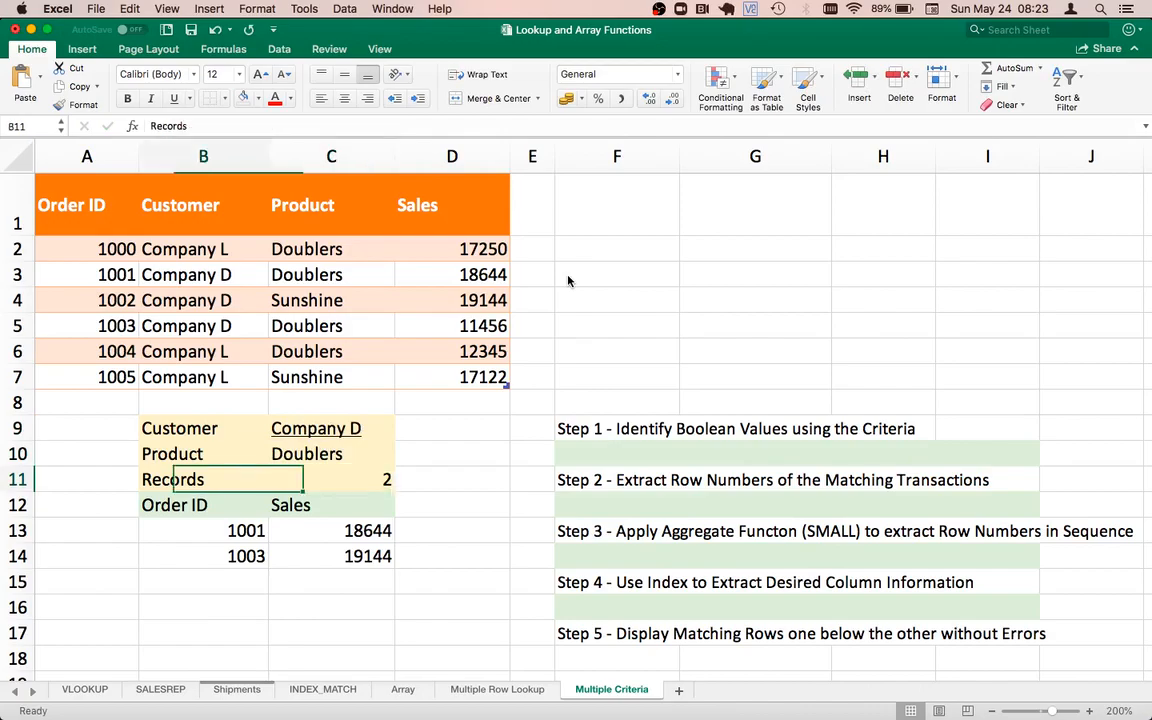
{"action": "key", "text": "Down"}
{"action": "key", "text": "Down"}
{"action": "key", "text": "Right"}
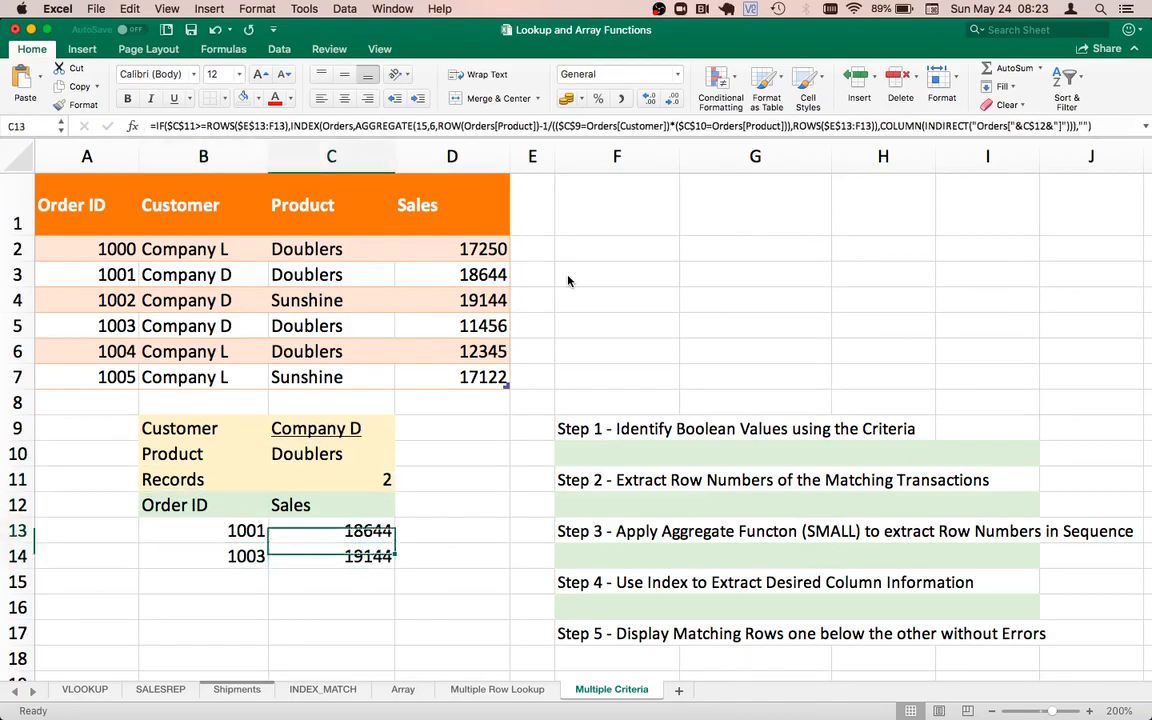
Begin the Step 1 formula in F10 with the customer test =($C$9=Orders[Customer]), using an absolute reference to the criterion.
{"action": "key", "text": "Up"}
{"action": "key", "text": "Up"}
{"action": "key", "text": "Up"}
{"action": "key", "text": "Right"}
{"action": "key", "text": "Right"}
{"action": "key", "text": "Right"}
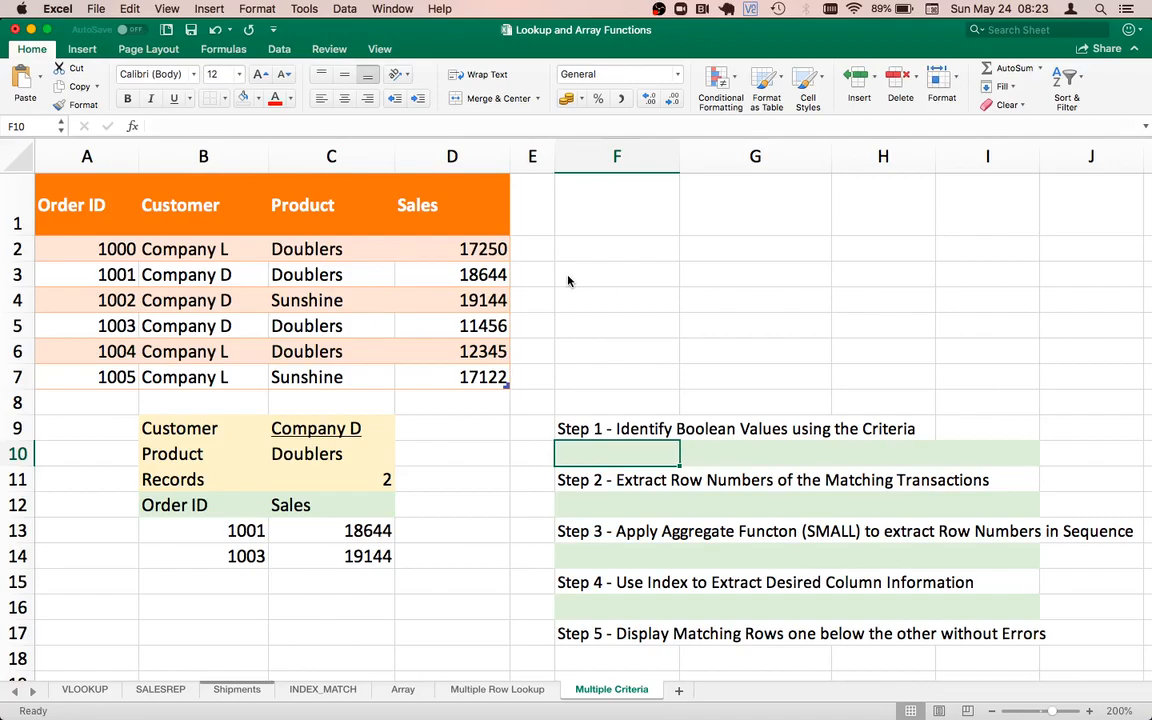
{"action": "type", "text": "="}
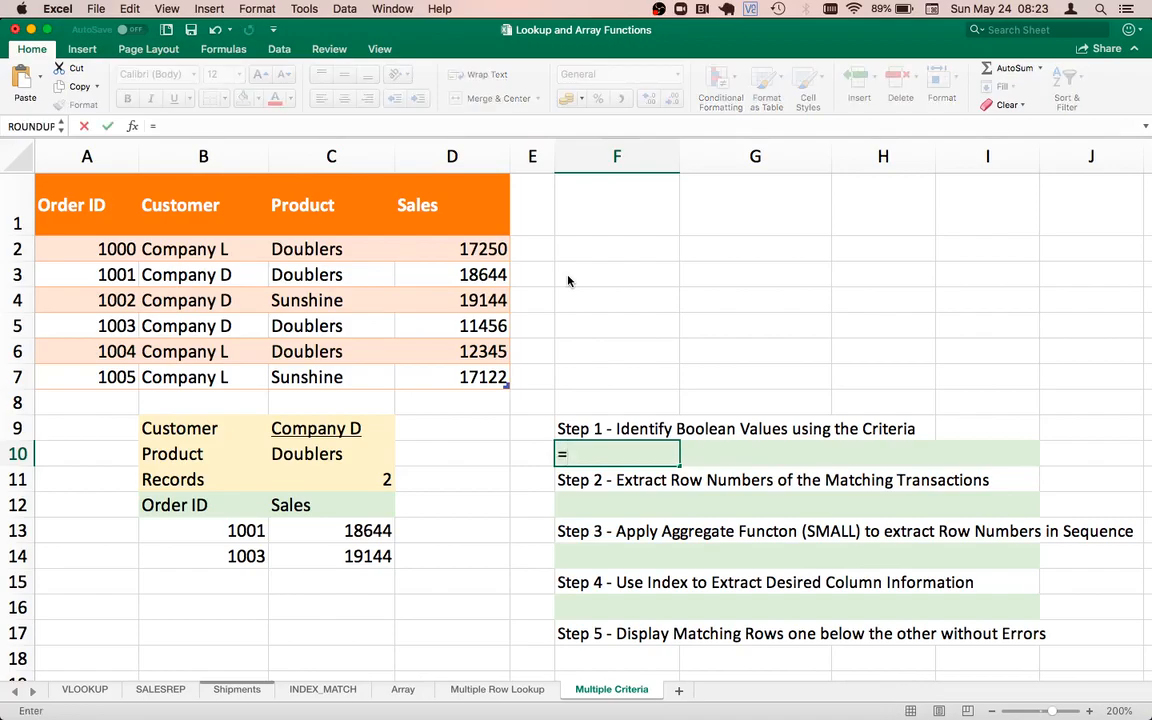
{"action": "type", "text": "("}
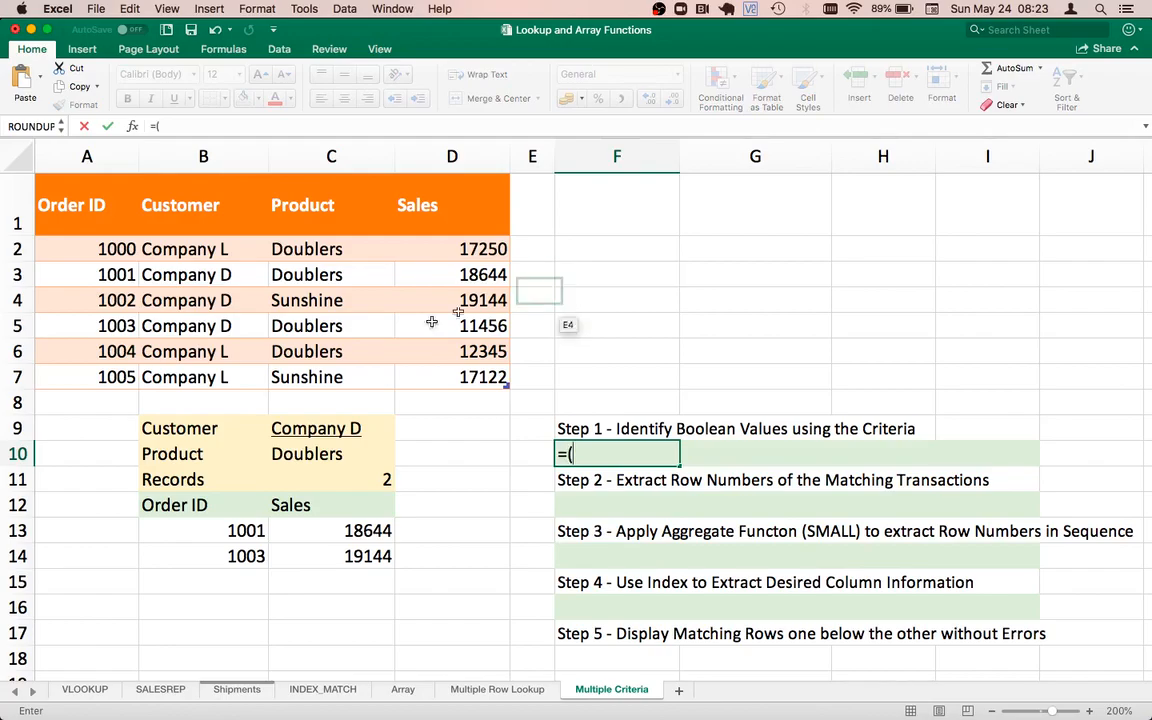
{"action": "left_click", "coordinate": [309, 428]}
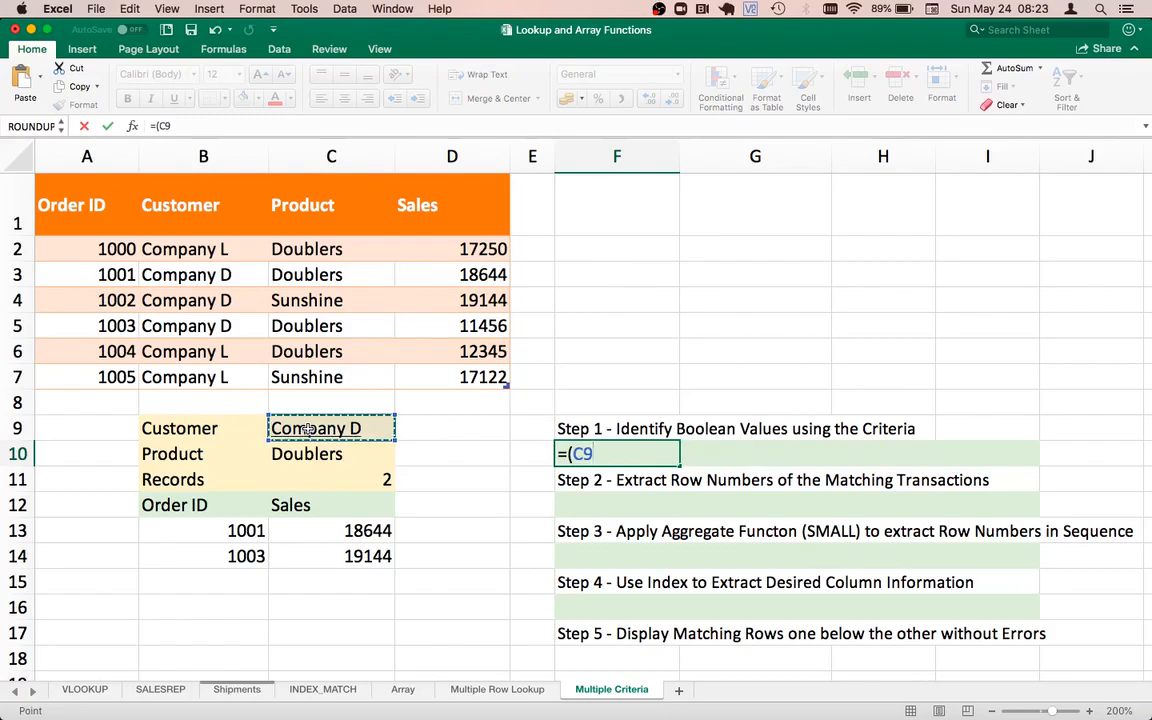
{"action": "key", "text": "F4"}
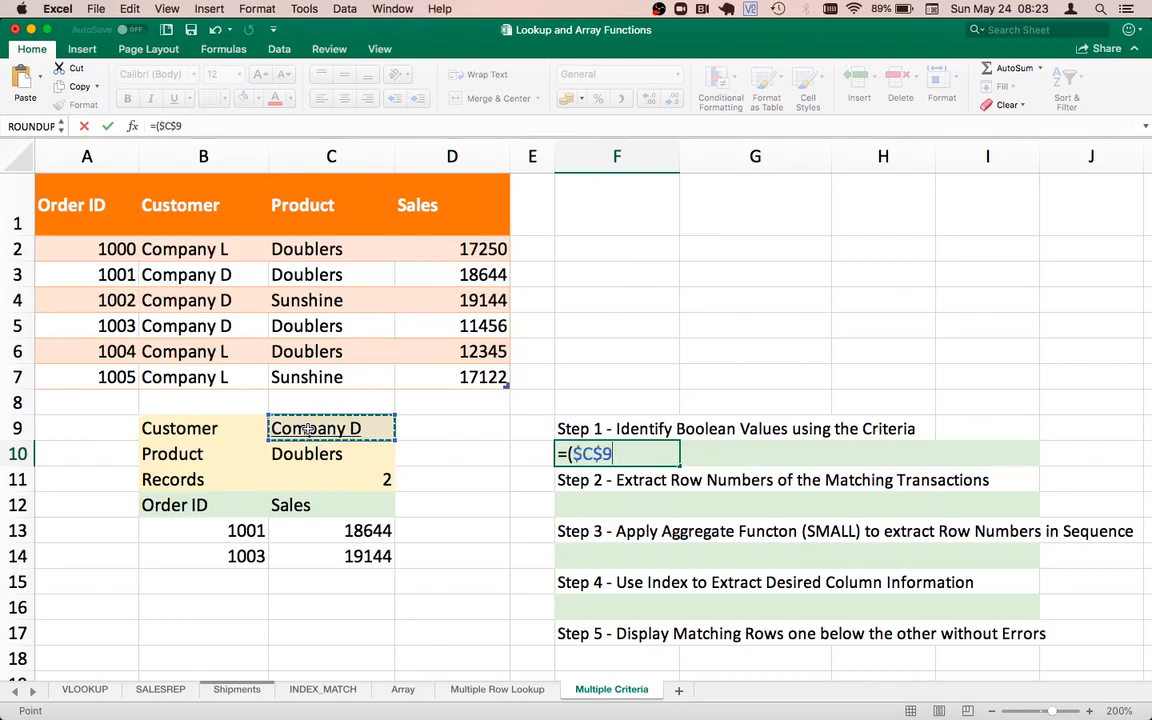
{"action": "type", "text": "="}
{"action": "left_click_drag", "start_coordinate": [158, 250], "coordinate": [190, 376]}
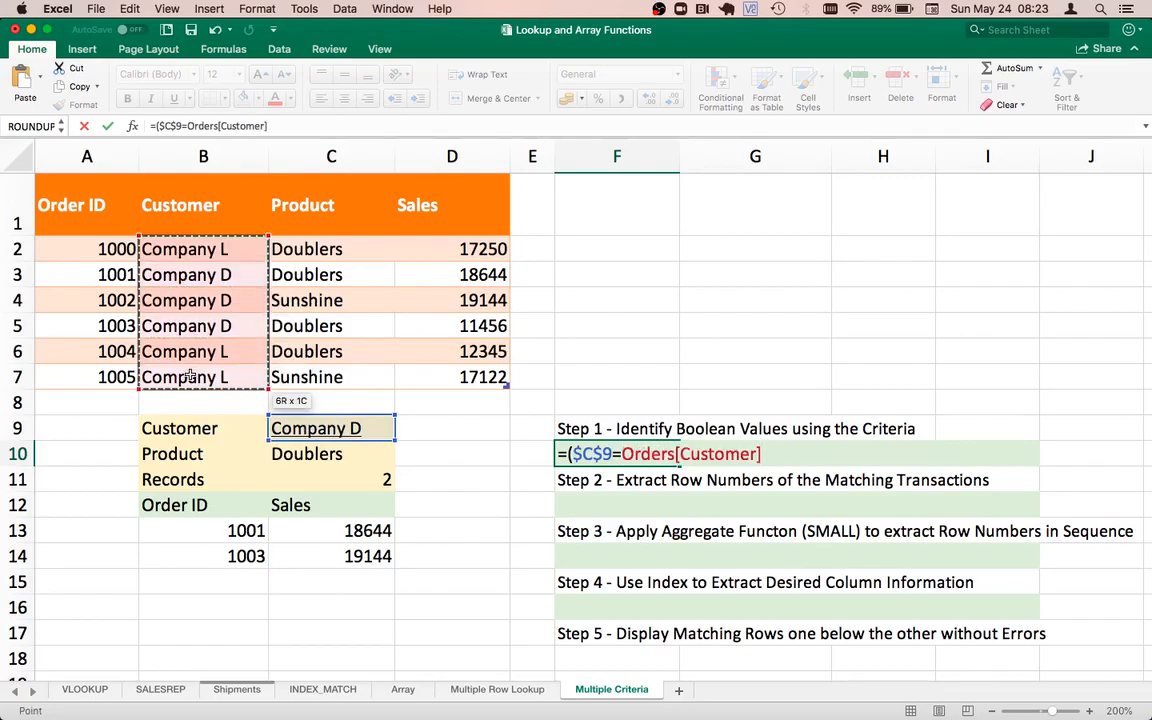
{"action": "type", "text": ")"}
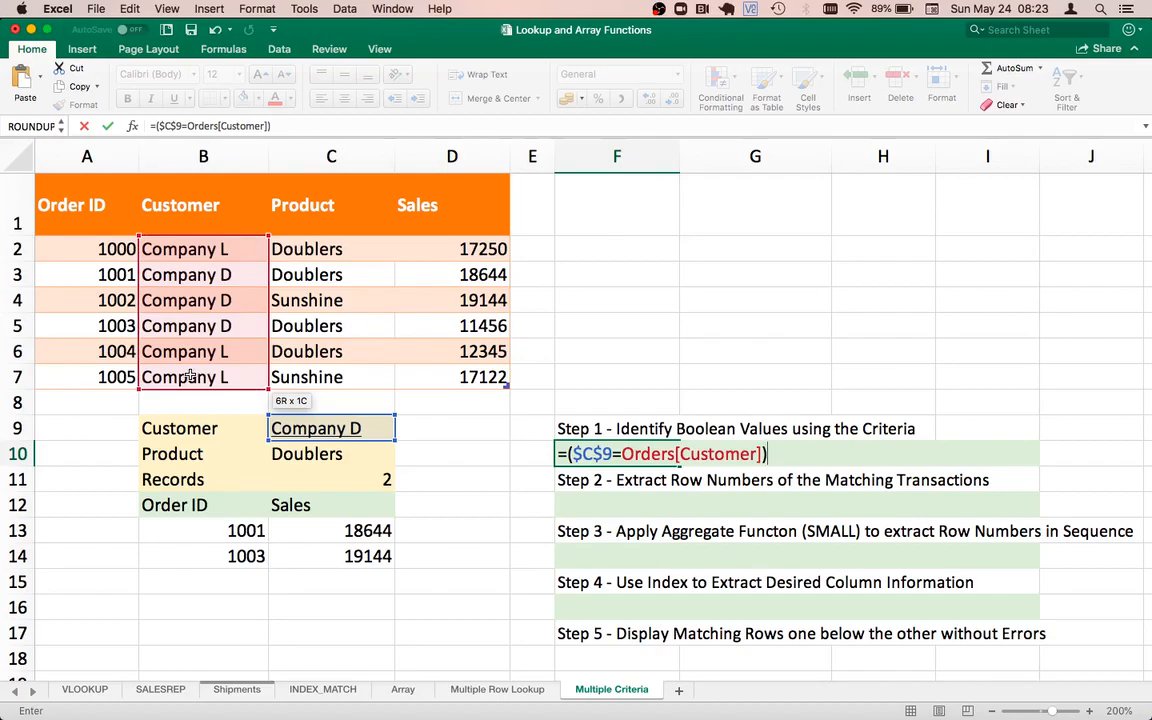
Multiply the customer test by ($C$10=Orders[Product]), enclose the whole expression in outer parentheses, and enter the F10 formula.
{"action": "type", "text": "*("}
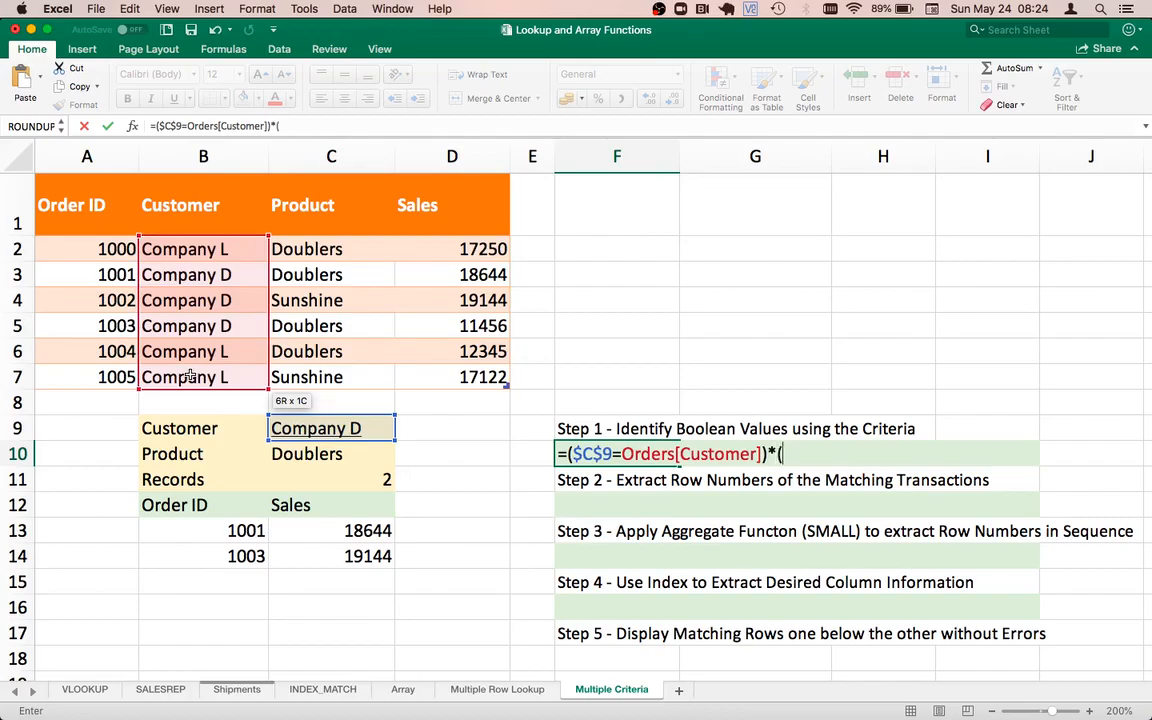
{"action": "left_click", "coordinate": [308, 455]}
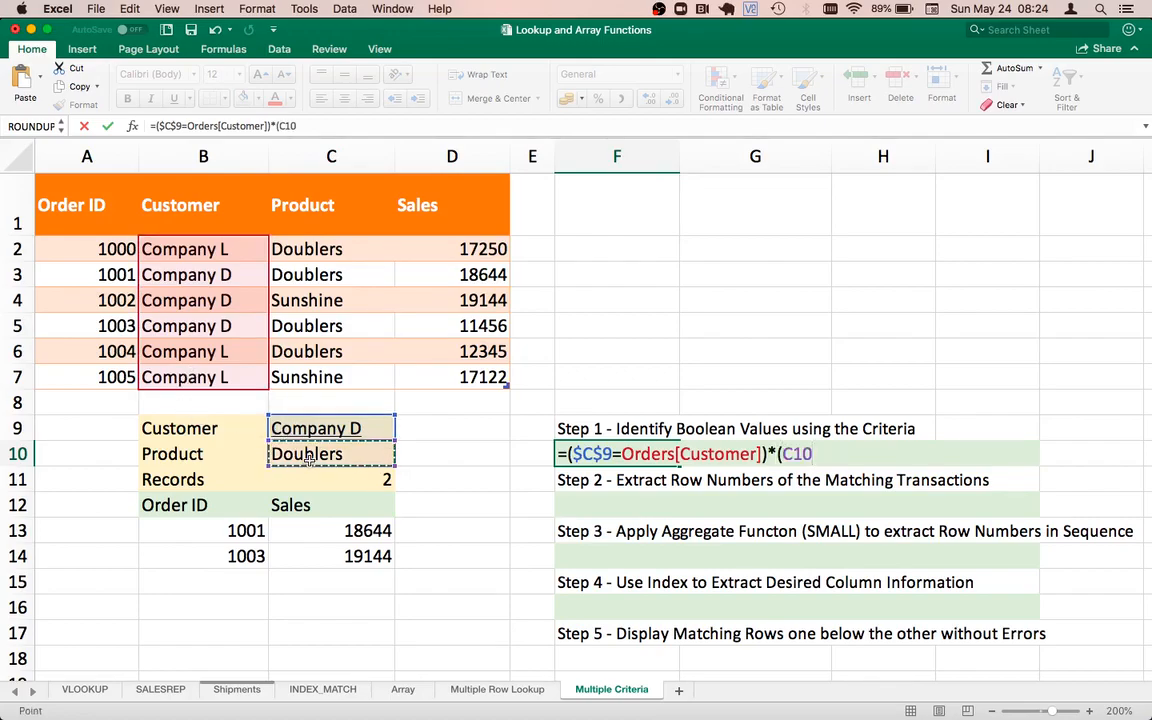
{"action": "key", "text": "F4"}
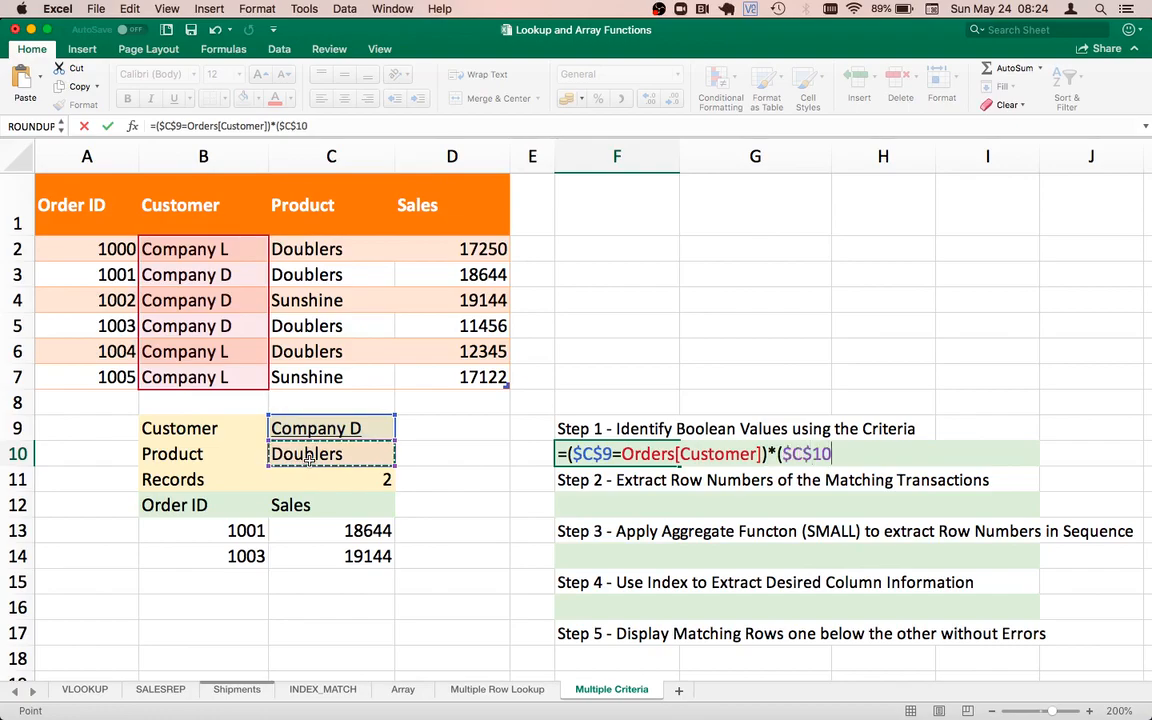
{"action": "type", "text": "="}
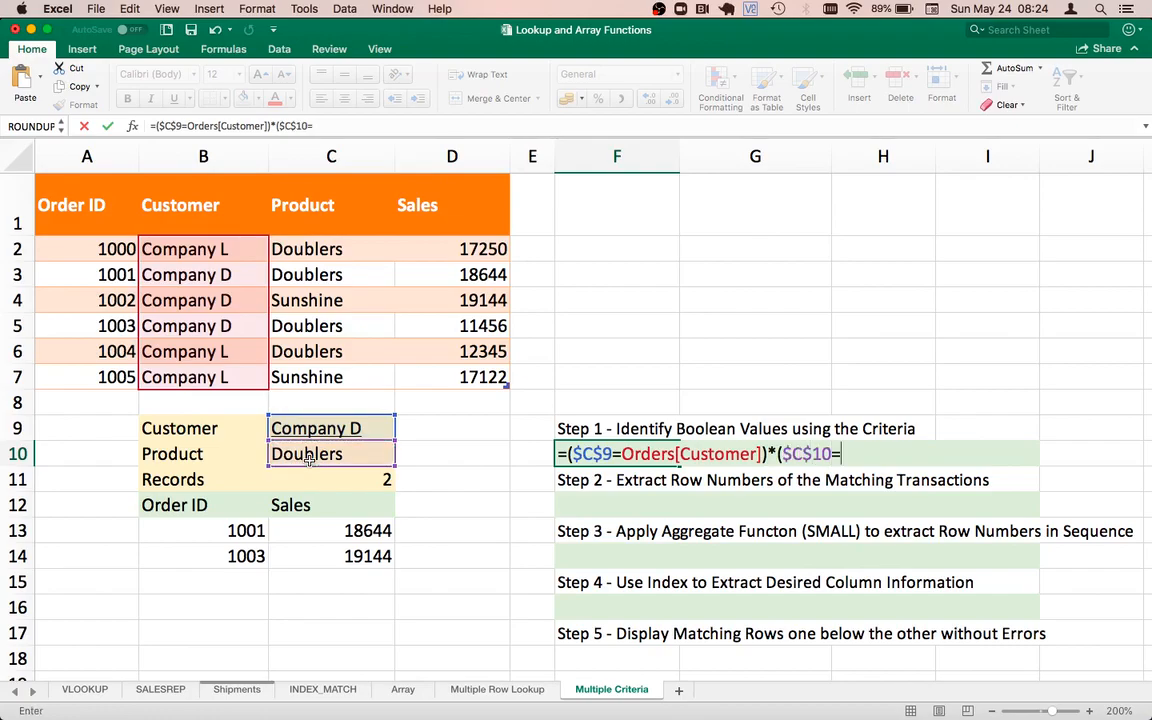
{"action": "left_click_drag", "start_coordinate": [324, 248], "coordinate": [327, 385]}
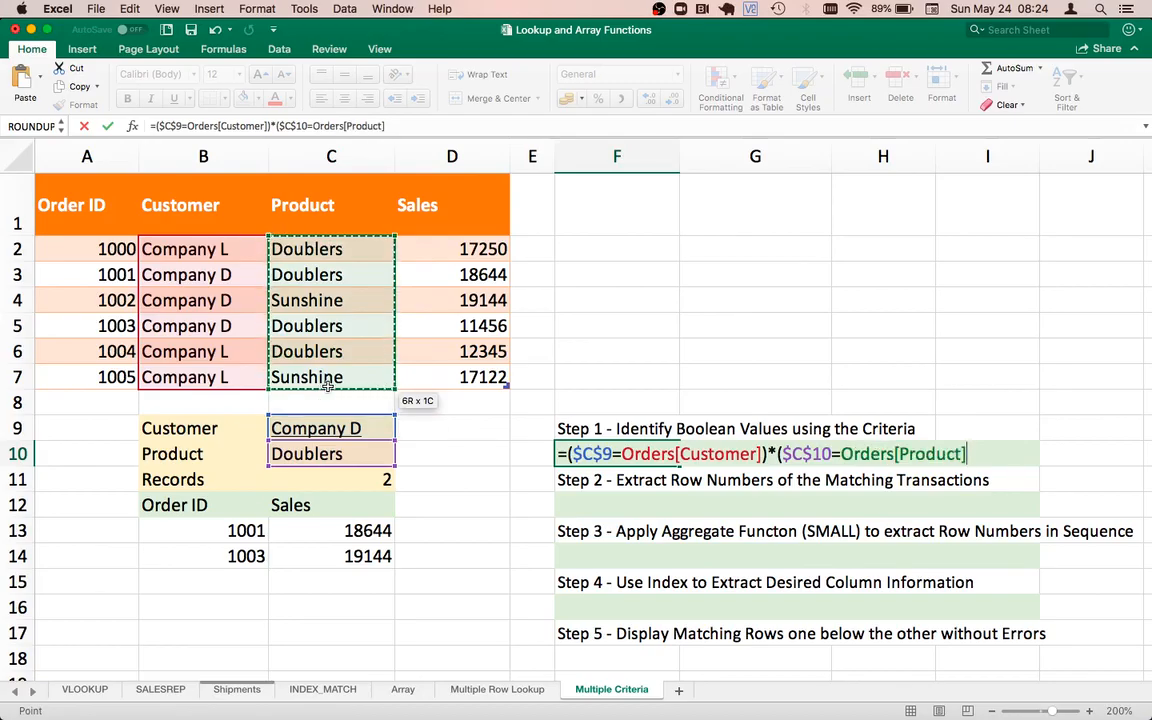
{"action": "type", "text": "))"}
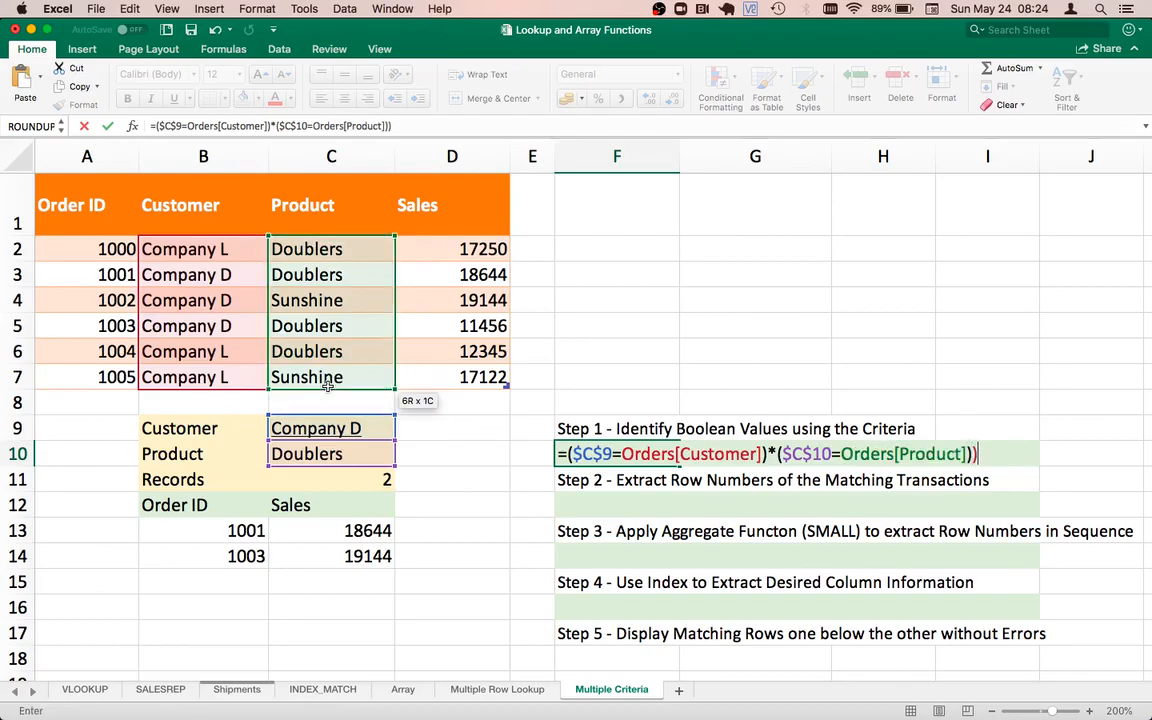
{"action": "left_click", "coordinate": [567, 454]}
{"action": "type", "text": "("}
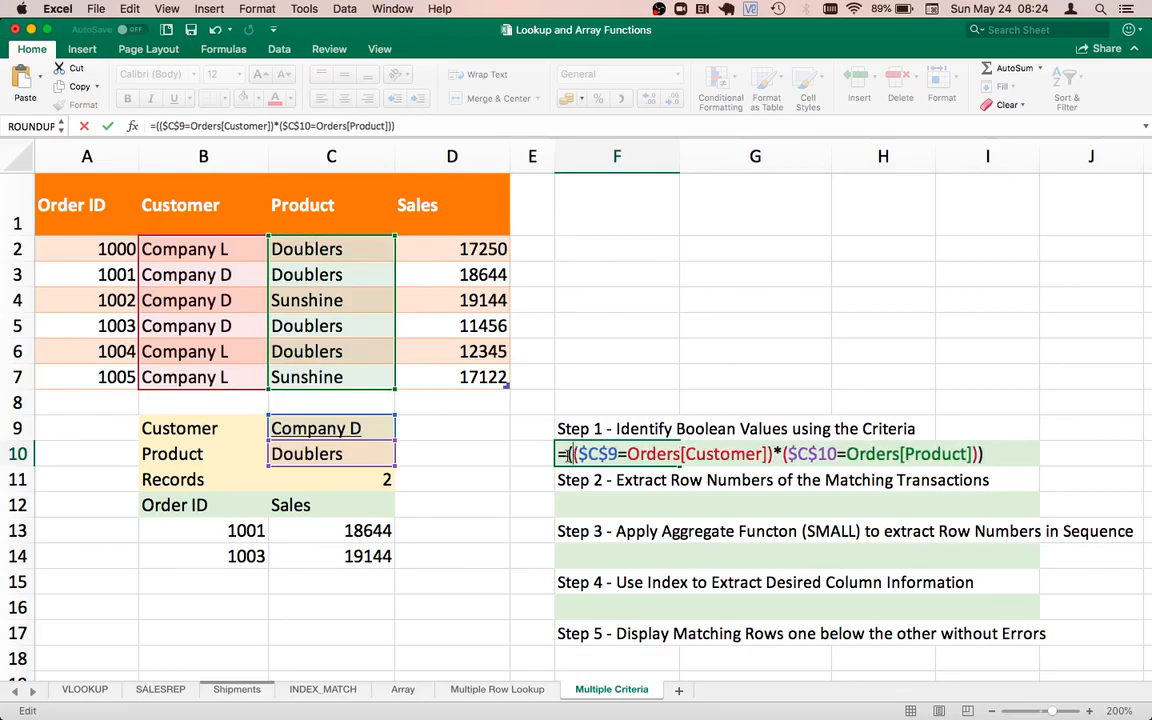
{"action": "key", "text": "Return"}
Evaluate the F10 formula in place to preview its array of matches, leaving the formula itself uncalculated.
{"action": "left_click", "coordinate": [623, 453]}
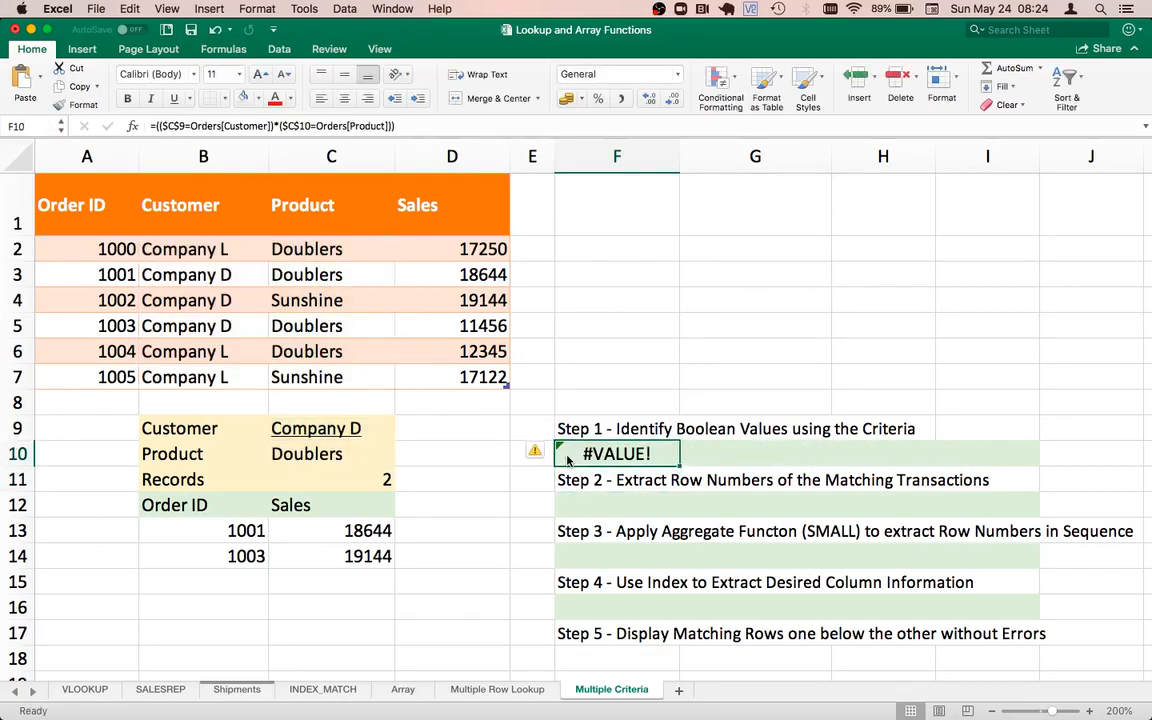
{"action": "double_click", "coordinate": [623, 453]}
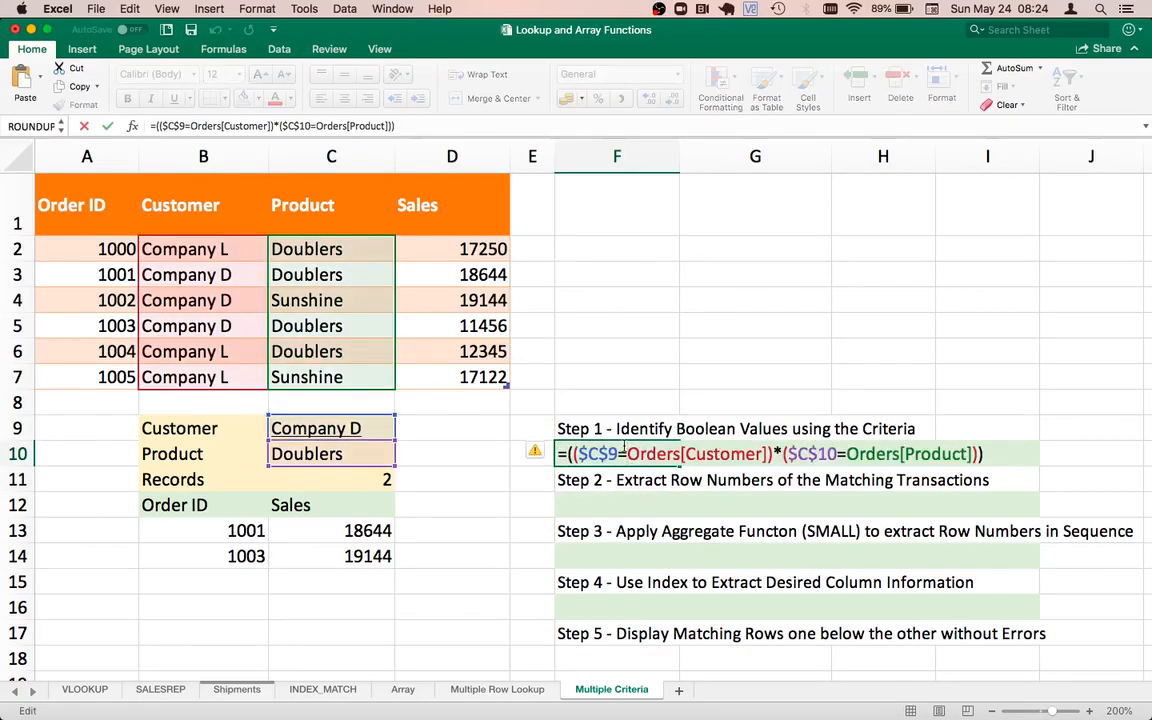
{"action": "key", "text": "F9"}
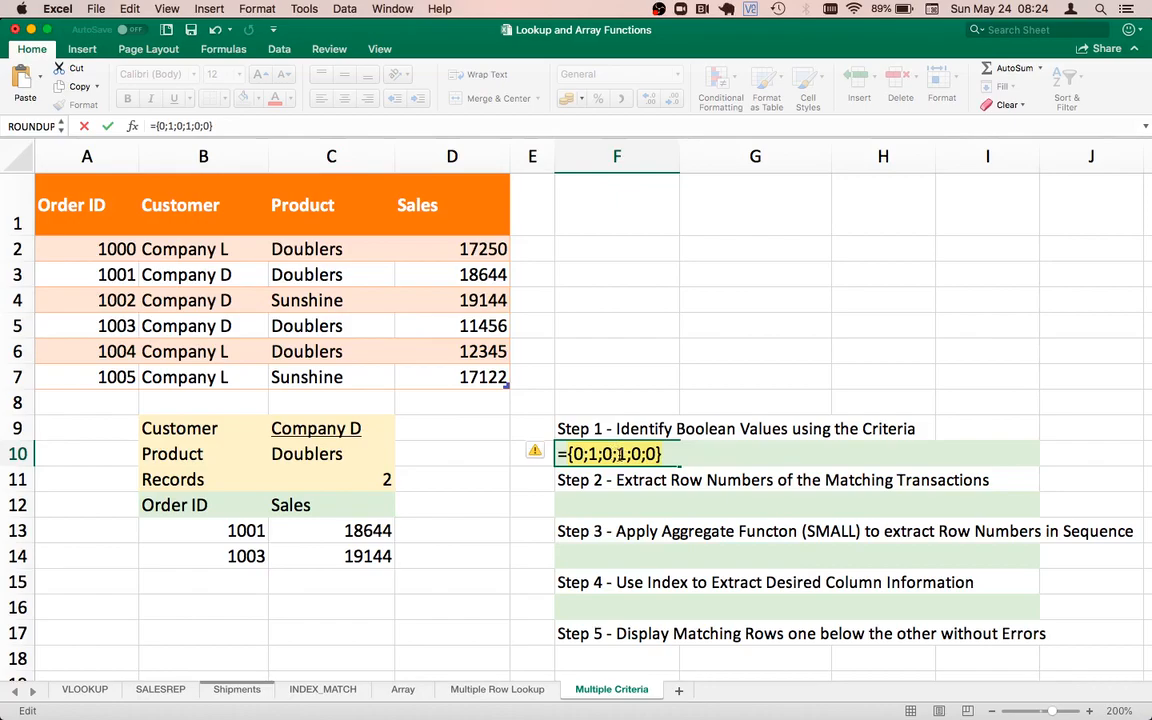
{"action": "key", "text": "Escape"}
Compare the order IDs returned by the lookup with the Company D Doublers rows in the orders table.
{"action": "key", "text": "Left"}
{"action": "key", "text": "Left"}
{"action": "key", "text": "Left"}
{"action": "key", "text": "Left"}
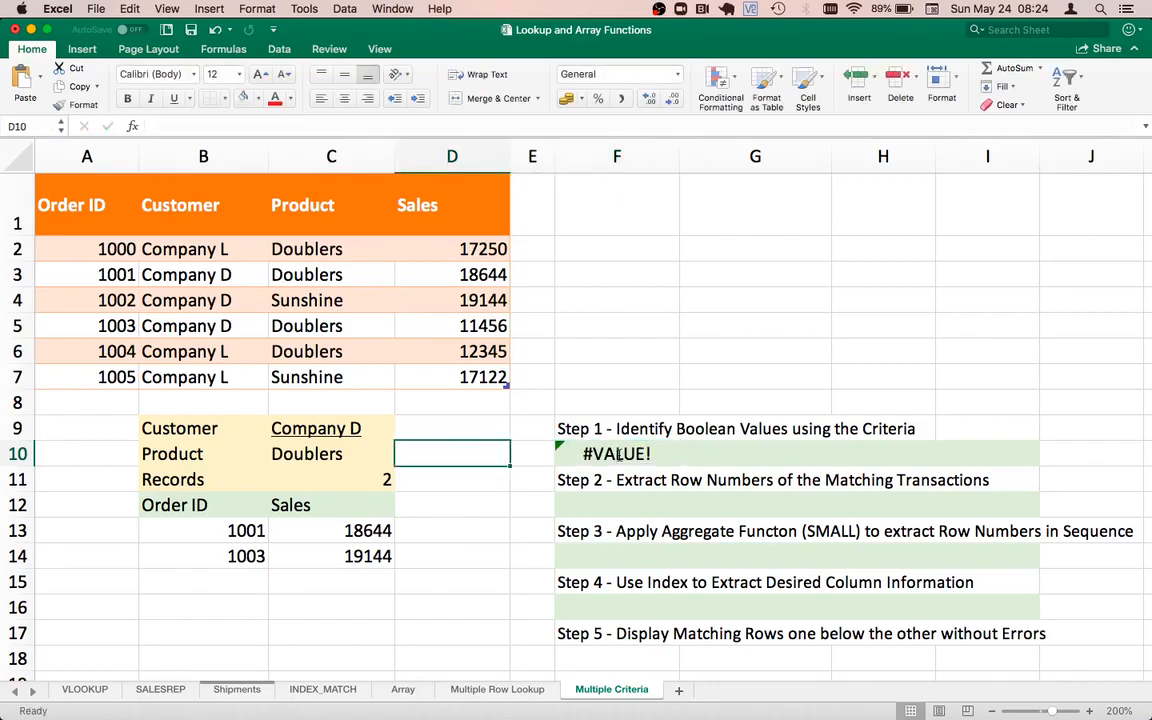
{"action": "key", "text": "Down"}
{"action": "key", "text": "Down"}
{"action": "key", "text": "Down"}
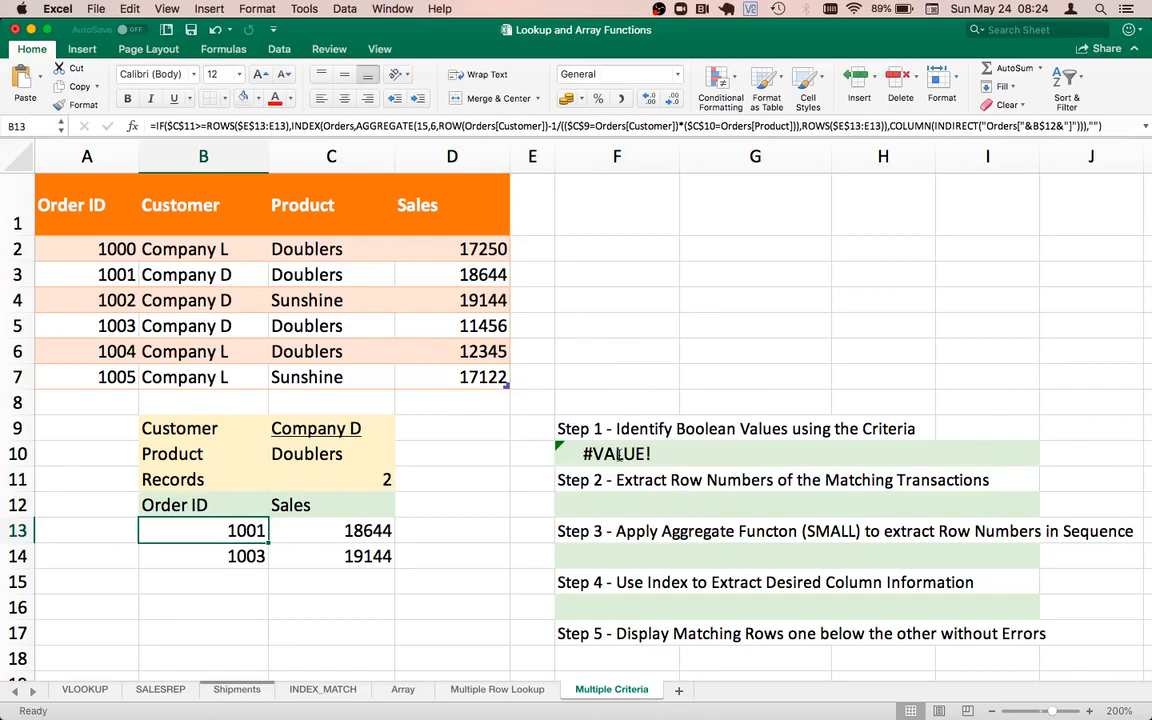
{"action": "key", "text": "Up"}
{"action": "key", "text": "Up"}
{"action": "key", "text": "Up"}
{"action": "key", "text": "Up"}
{"action": "key", "text": "Up"}
{"action": "key", "text": "Up"}
{"action": "key", "text": "Up"}
{"action": "key", "text": "Up"}
{"action": "key", "text": "Up"}
{"action": "key", "text": "Up"}
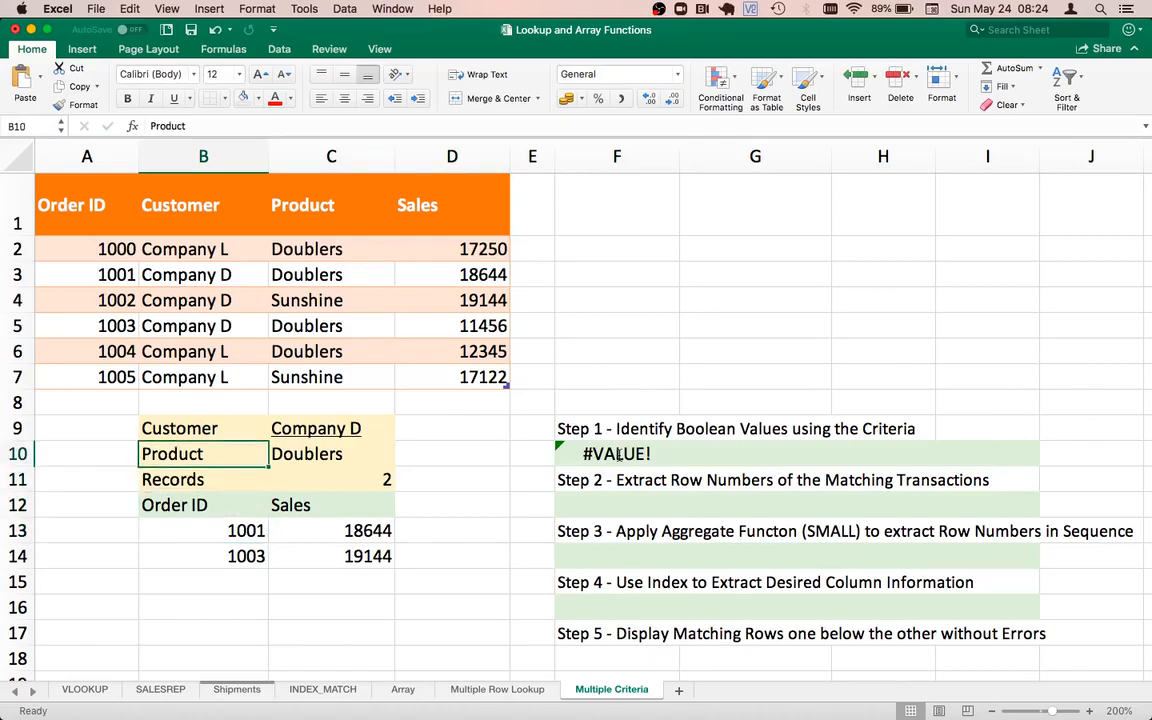
{"action": "key", "text": "Left"}
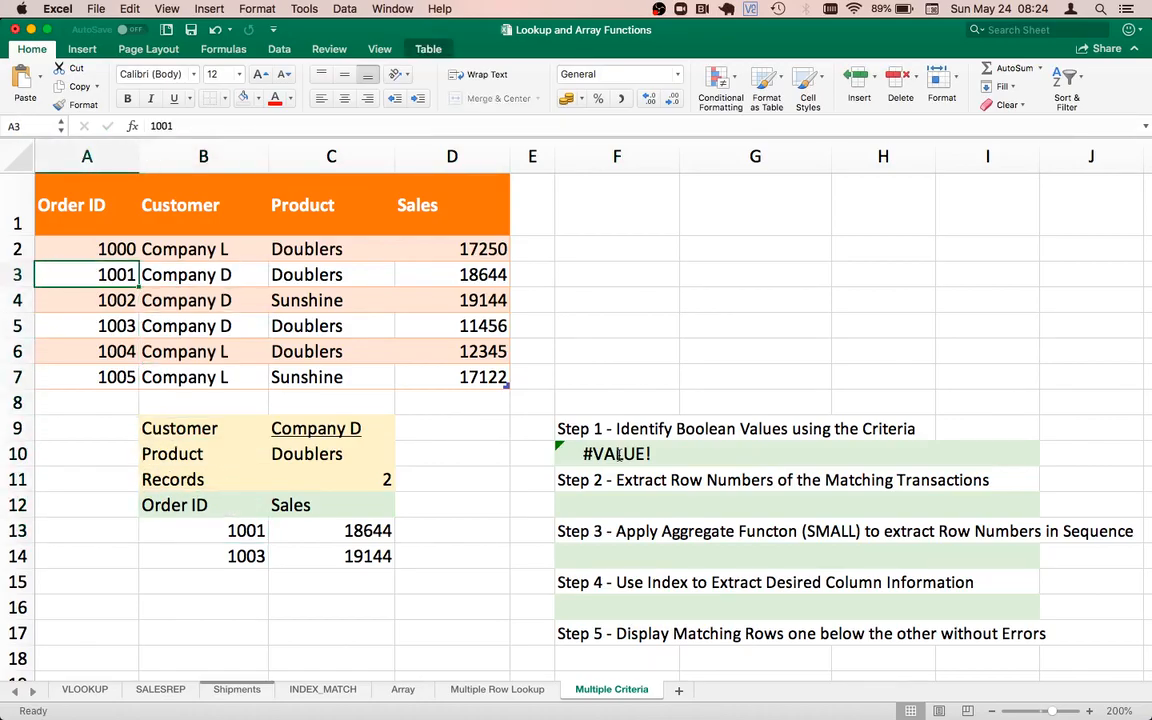
{"action": "key", "text": "Down"}
{"action": "key", "text": "Down"}
{"action": "key", "text": "Down"}
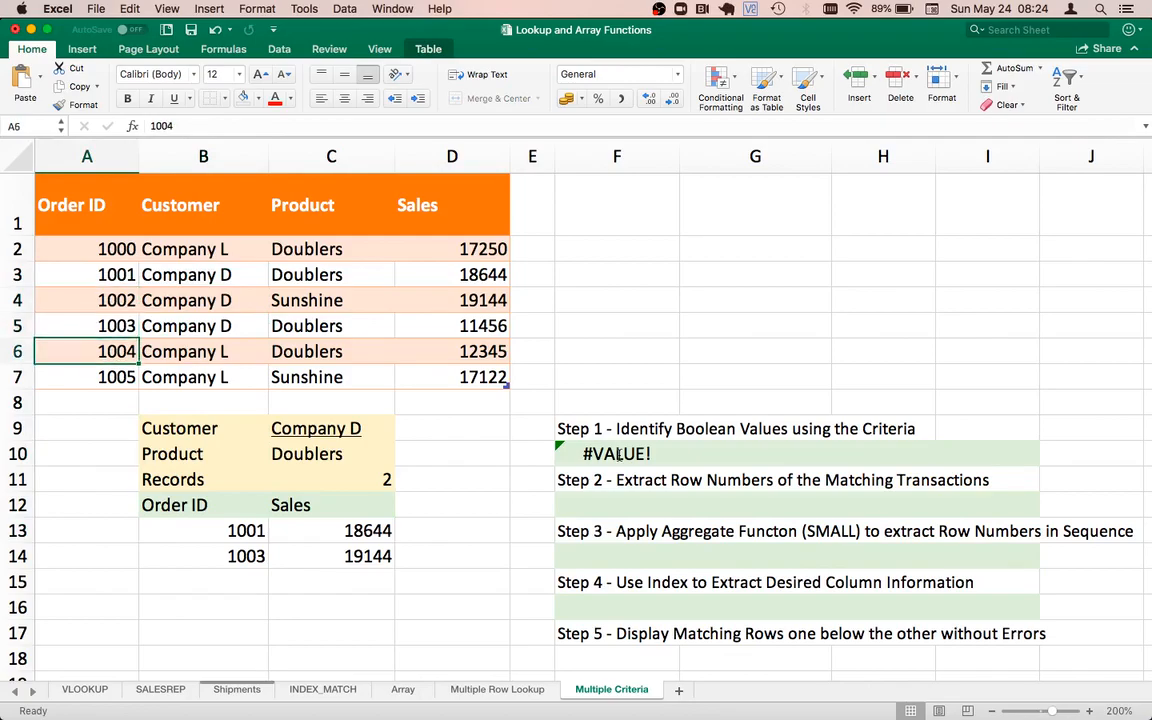
{"action": "key", "text": "Up"}
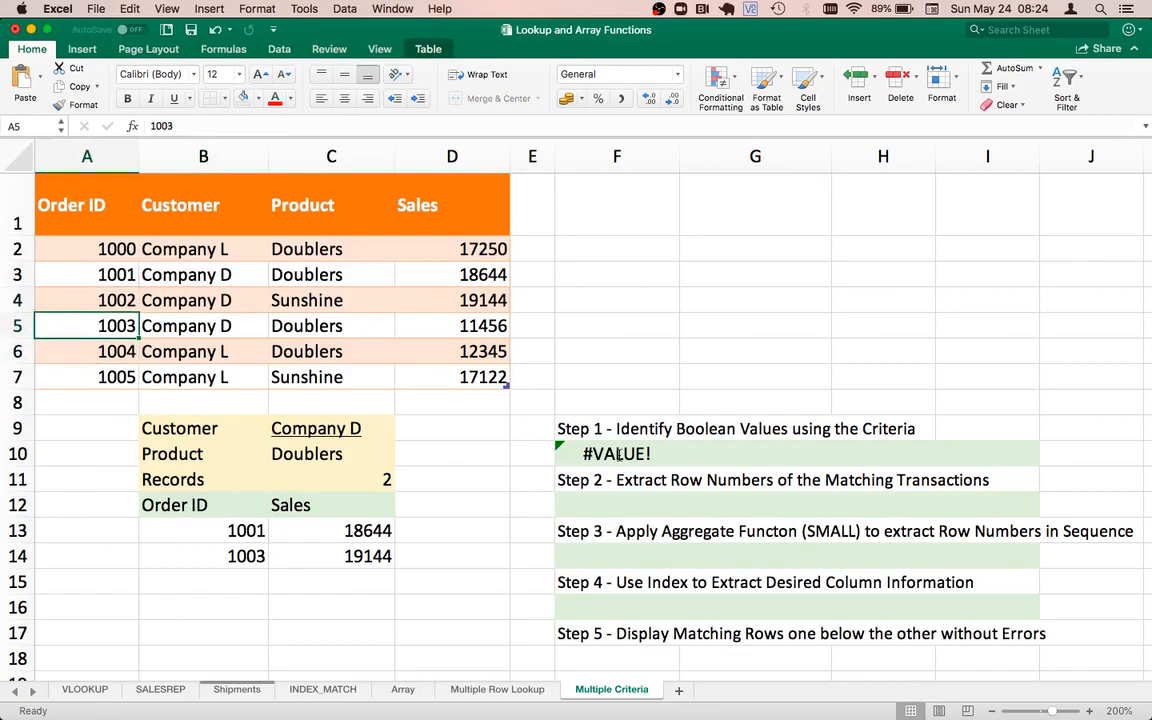
Check the sales value of order 1003 and preview the F10 formula's match array in place, keeping the formula uncalculated.
{"action": "key", "text": "Right"}
{"action": "key", "text": "Right"}
{"action": "key", "text": "Right"}
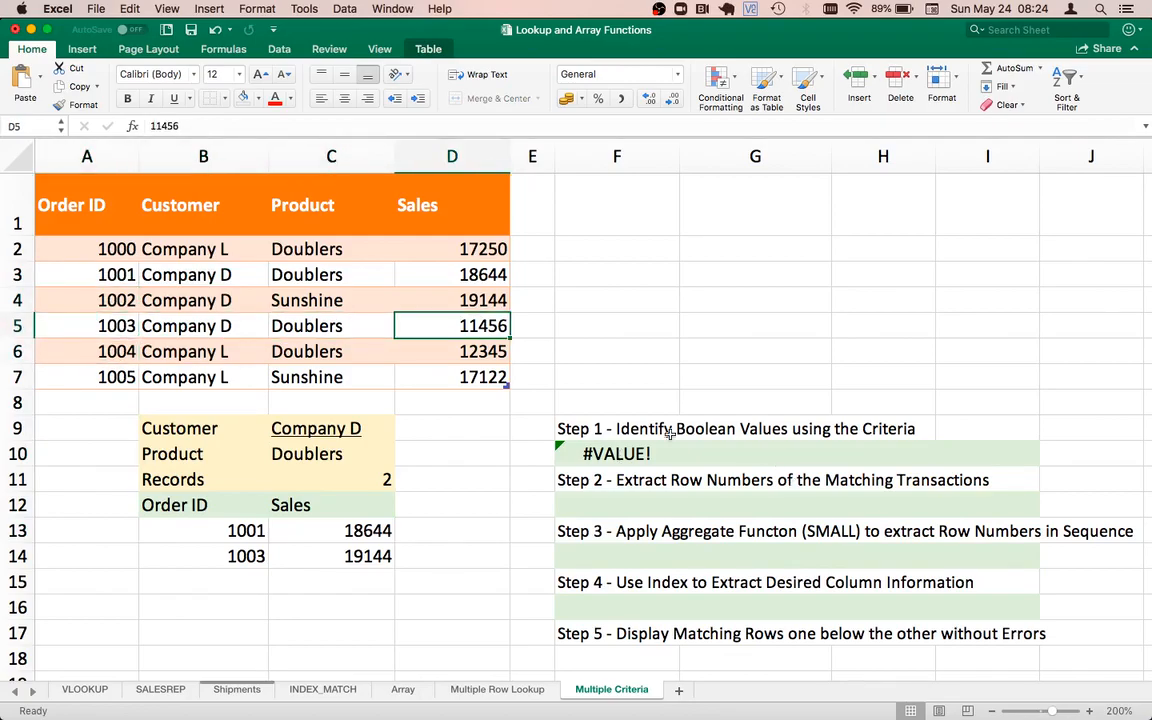
{"action": "double_click", "coordinate": [600, 453]}
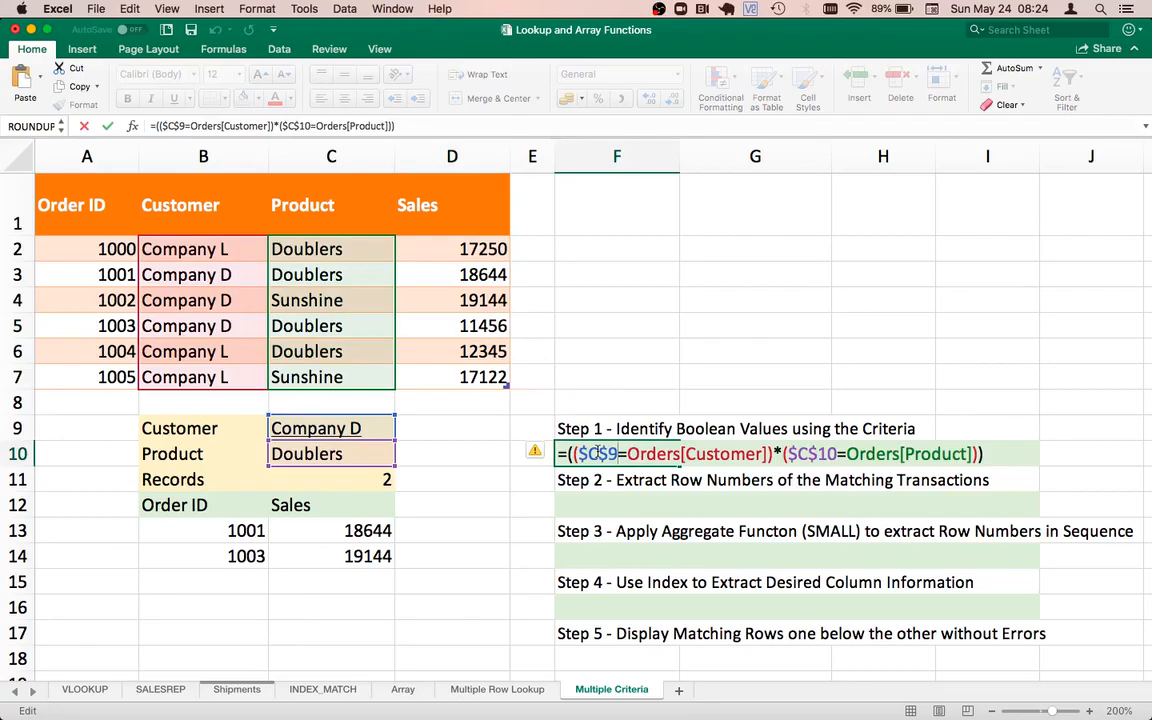
{"action": "key", "text": "F9"}
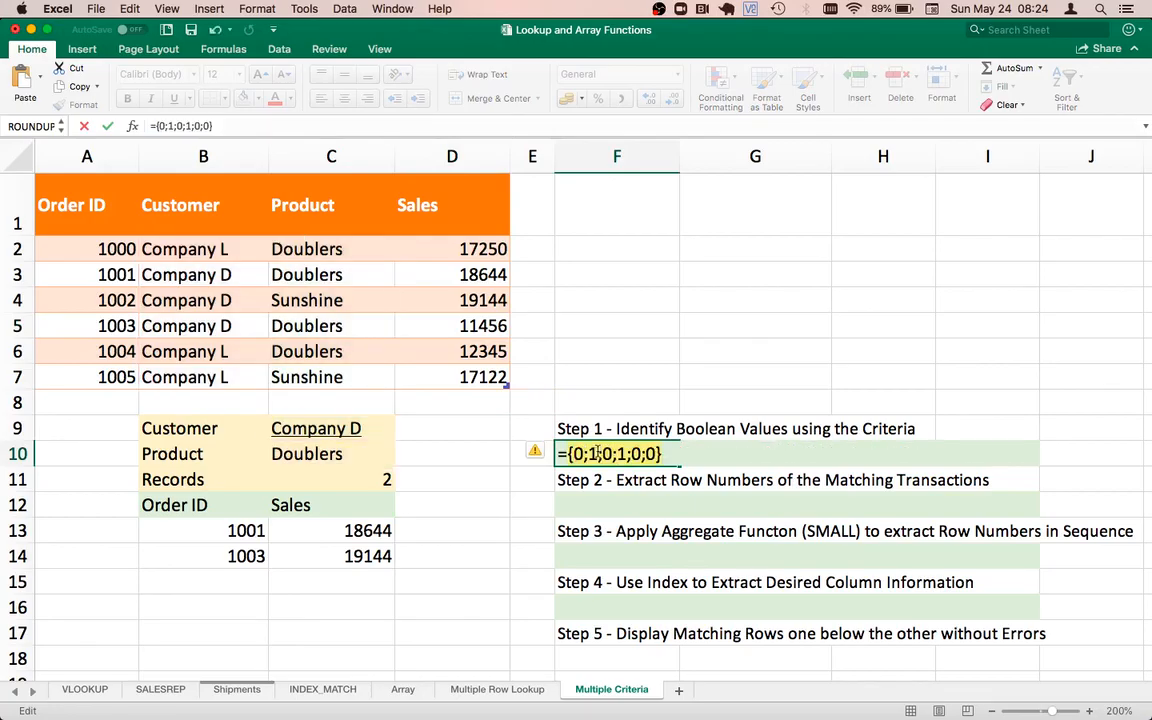
{"action": "key", "text": "Escape"}
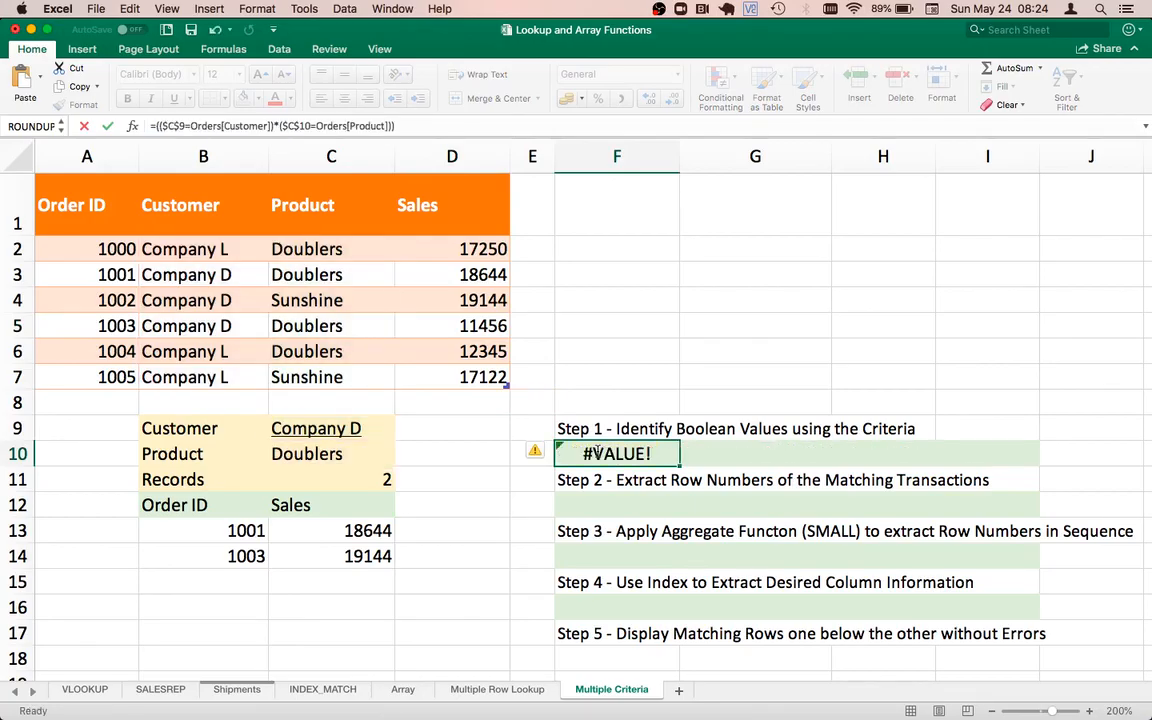
Enter the heading Comp. D in F1, beside the orders table.
{"action": "key", "text": "Left"}
{"action": "key", "text": "Up"}
{"action": "key", "text": "Up"}
{"action": "key", "text": "Up"}
{"action": "key", "text": "Up"}
{"action": "key", "text": "Up"}
{"action": "key", "text": "Up"}
{"action": "key", "text": "Up"}
{"action": "key", "text": "Up"}
{"action": "key", "text": "Up"}
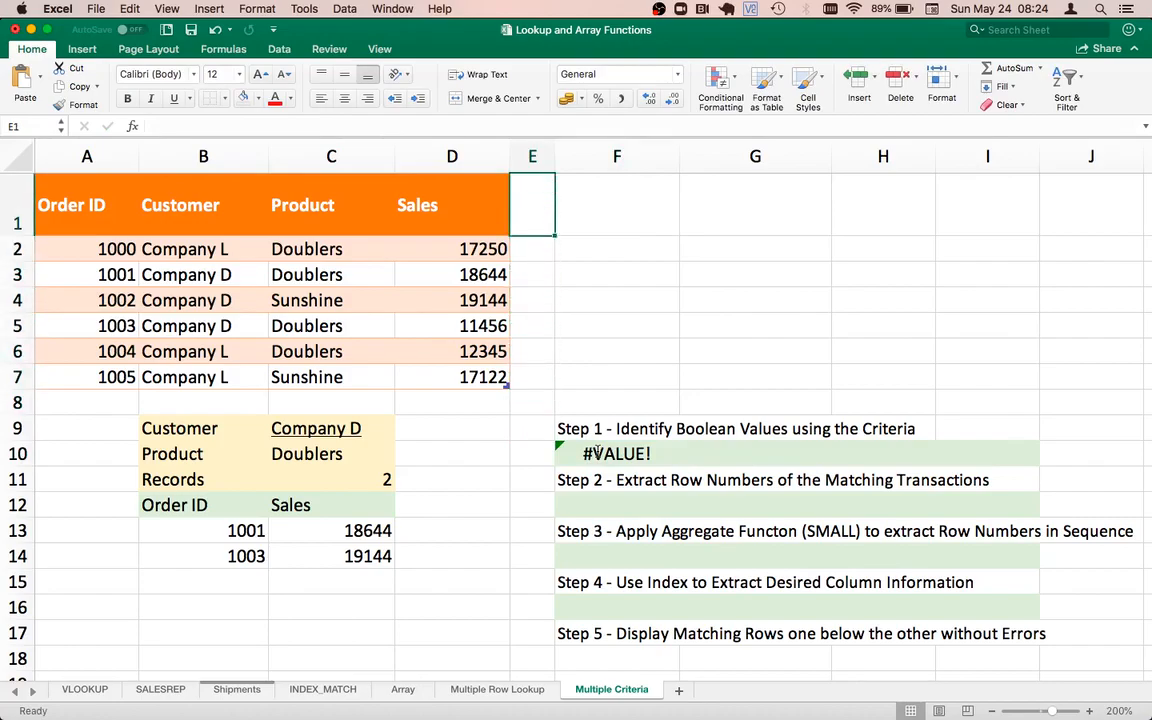
{"action": "key", "text": "Right"}
{"action": "type", "text": "Comp. D"}
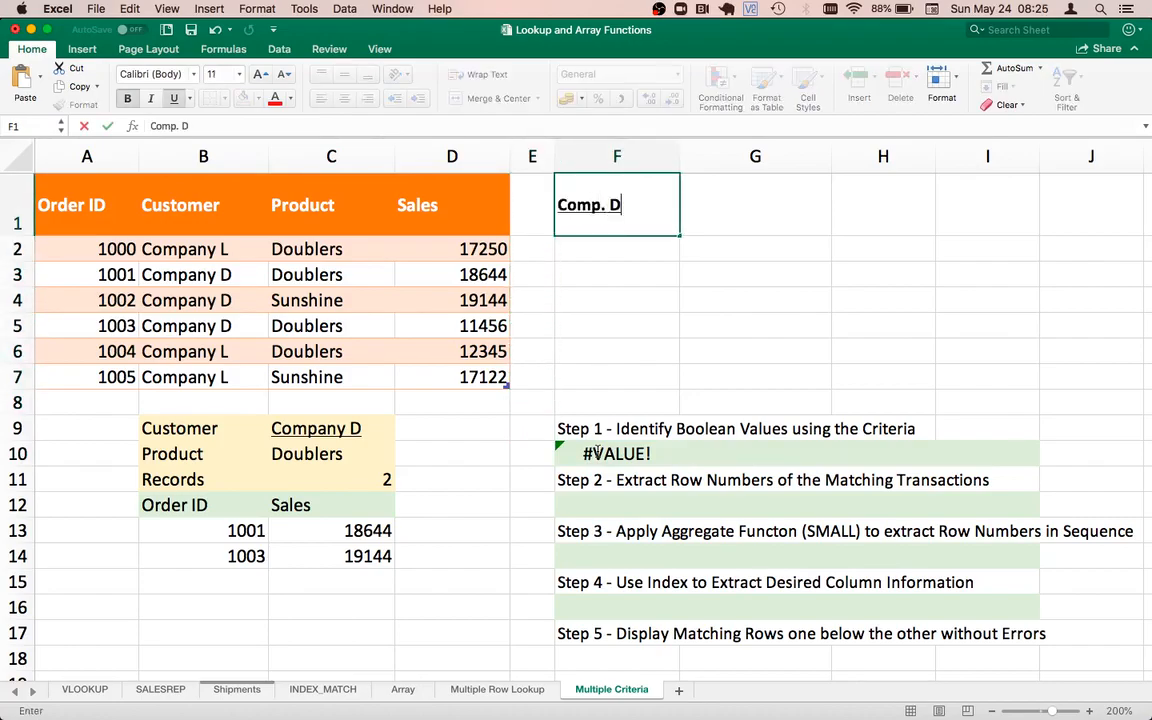
{"action": "key", "text": "Return"}
Enter the heading Doublers in G1.
{"action": "key", "text": "Up"}
{"action": "key", "text": "Right"}
{"action": "type", "text": "Do"}
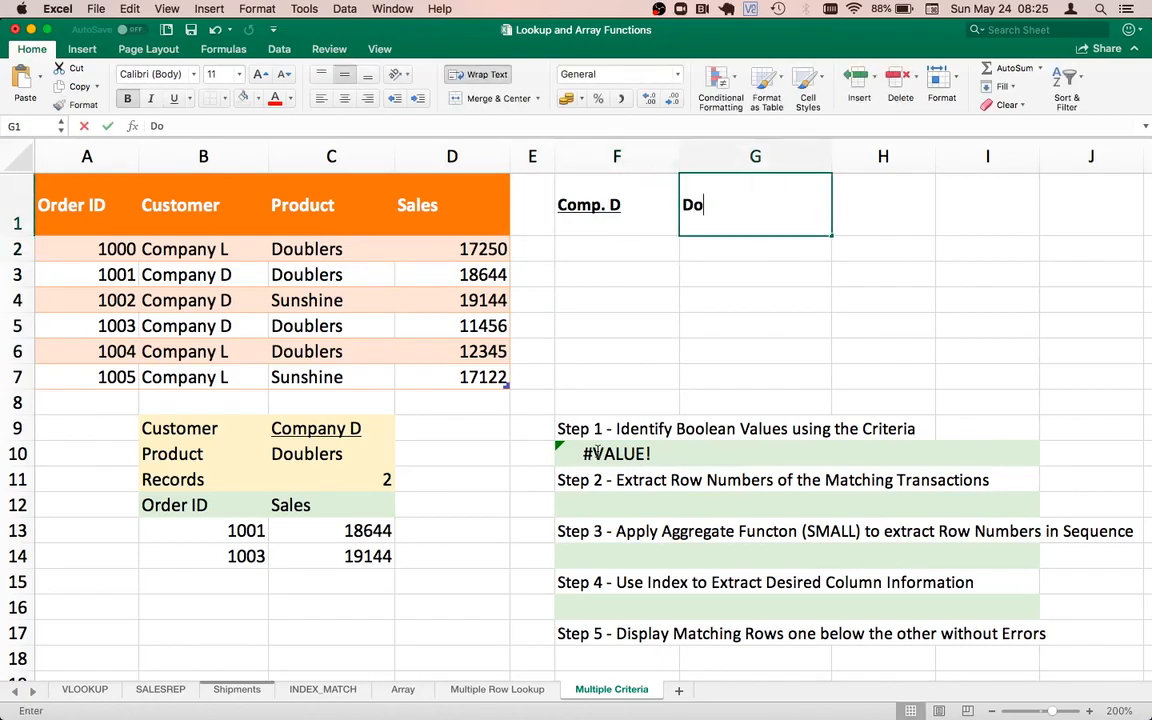
{"action": "type", "text": "ublers"}
{"action": "key", "text": "Return"}
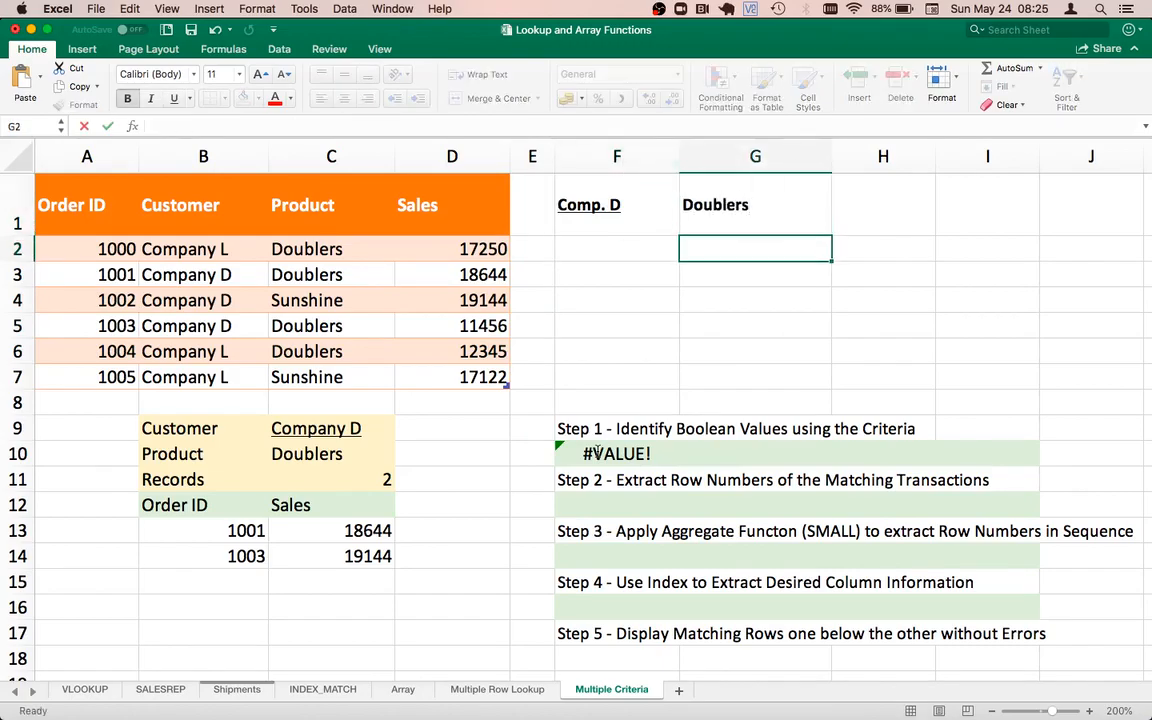
Enter TRUE in F3 and copy it to F4 and F5, marking the Company D rows.
{"action": "key", "text": "Left"}
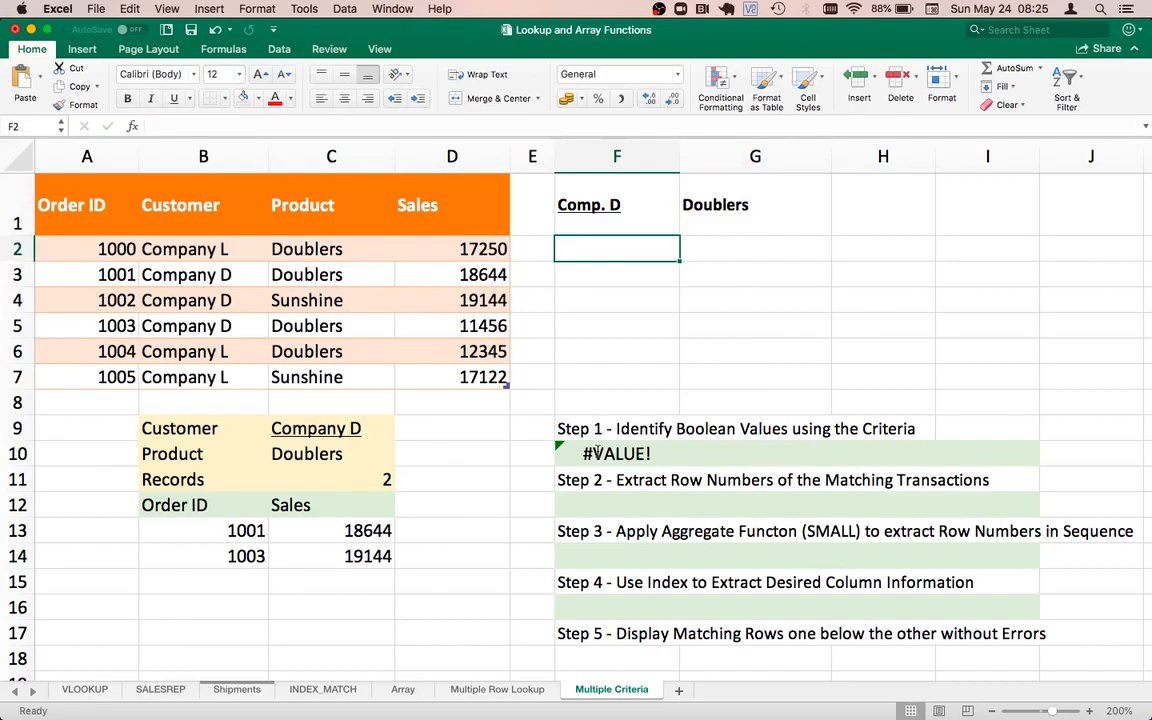
{"action": "key", "text": "Down"}
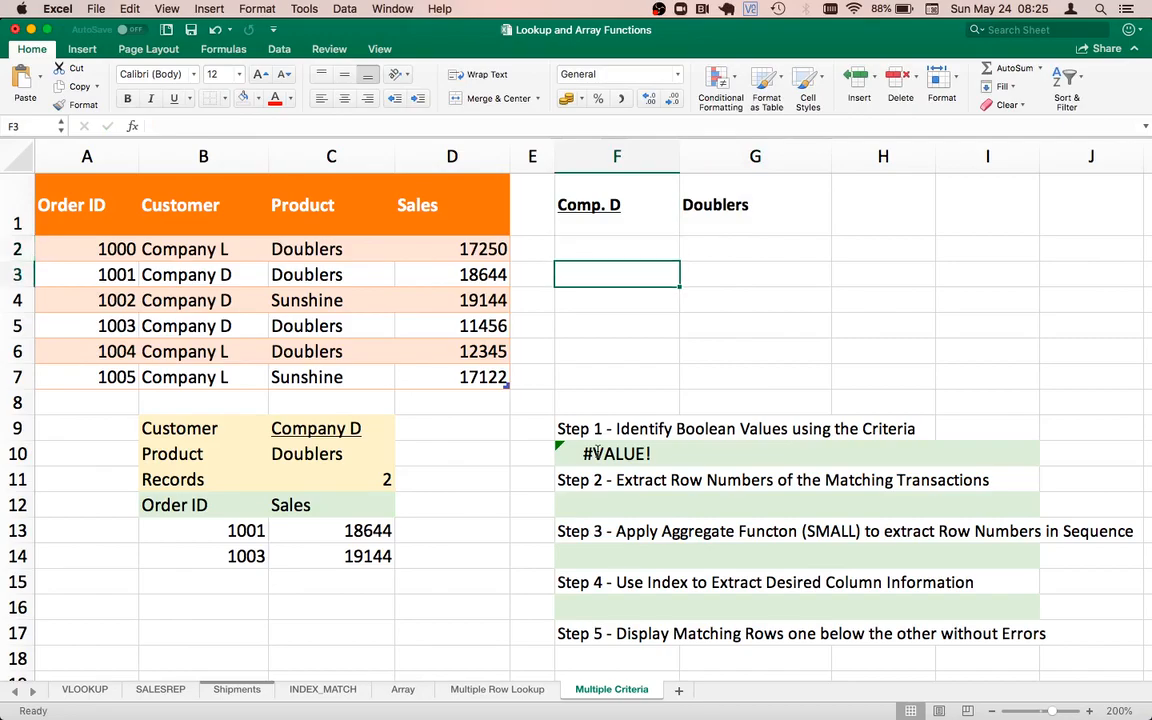
{"action": "type", "text": "TRUE"}
{"action": "key", "text": "Return"}
{"action": "key", "text": "Up"}
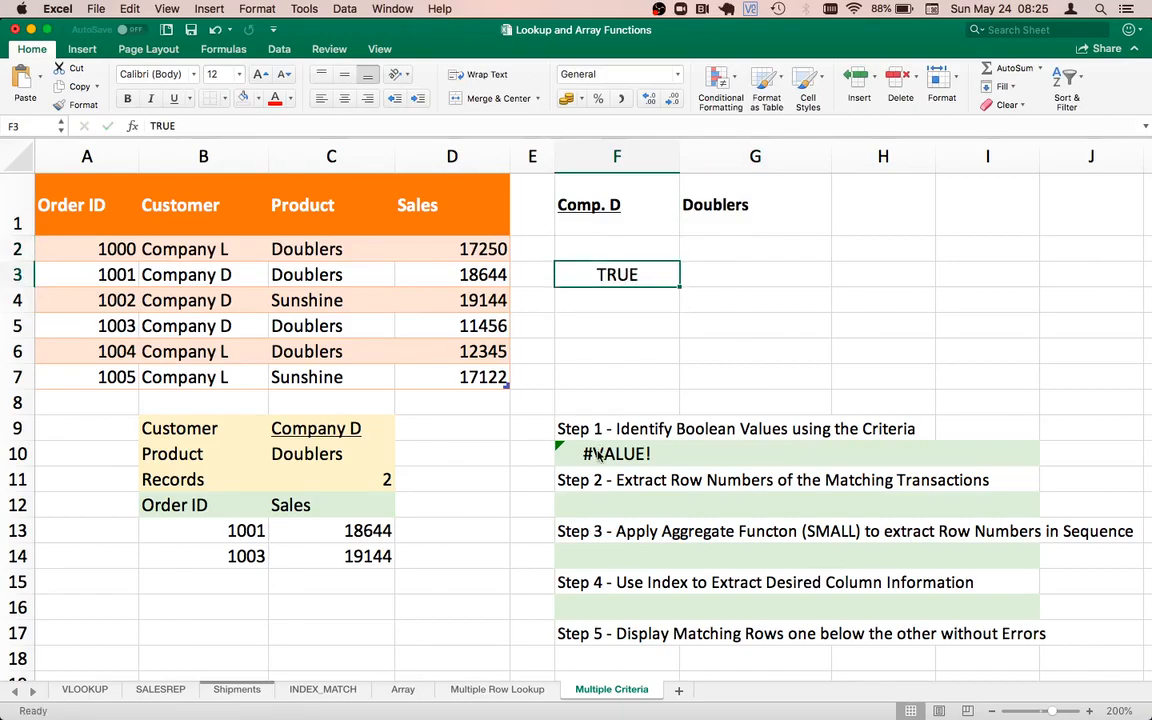
{"action": "key", "text": "super+c"}
{"action": "key", "text": "Down"}
{"action": "key", "text": "super+v"}
{"action": "key", "text": "Down"}
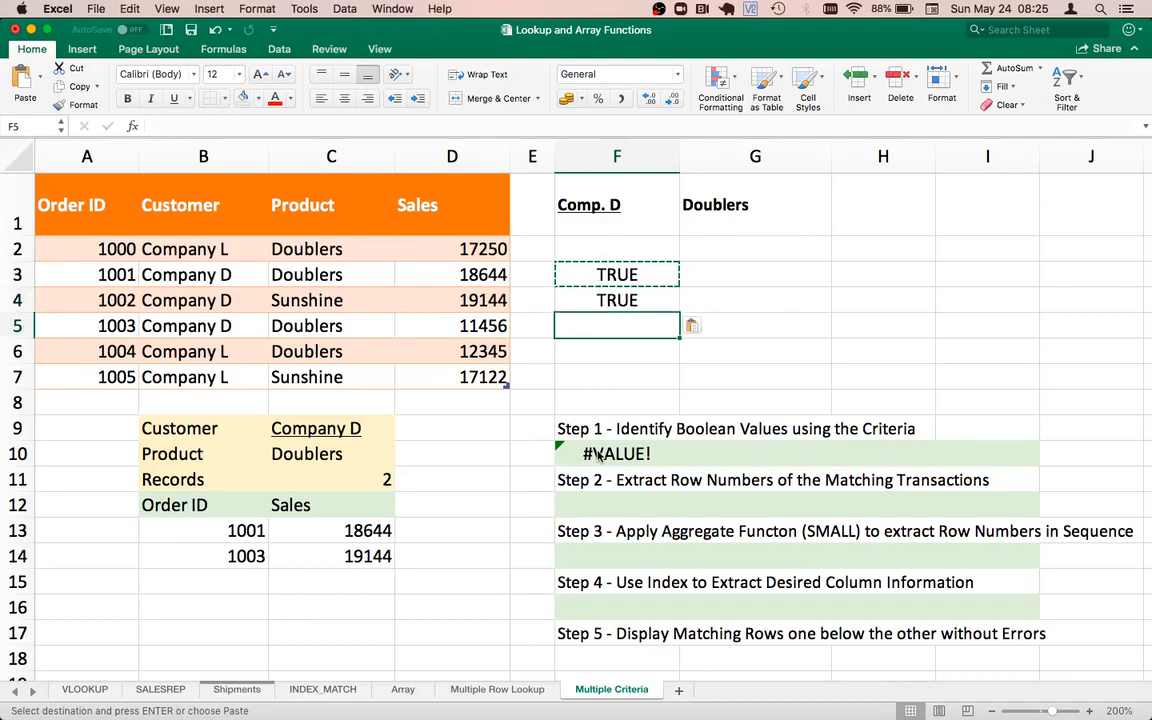
{"action": "key", "text": "super+v"}
Paste the copied TRUE into G2, G3, G5 and G6, marking the Doublers rows.
{"action": "key", "text": "Up"}
{"action": "key", "text": "Up"}
{"action": "key", "text": "Up"}
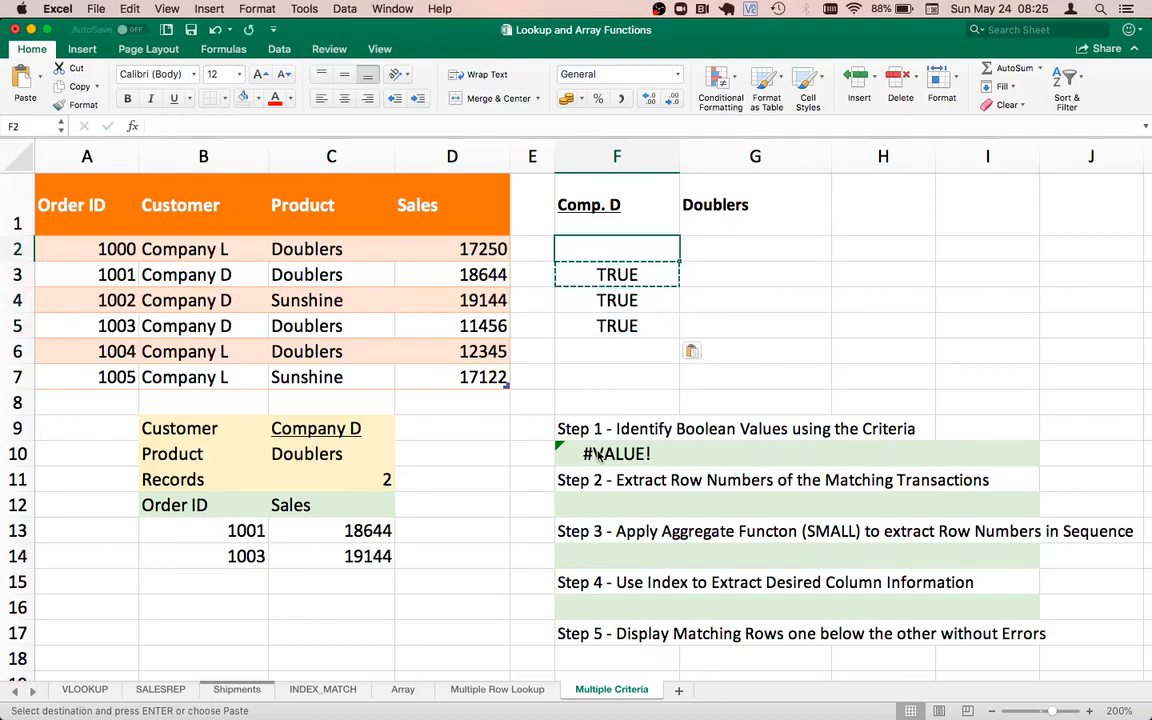
{"action": "key", "text": "Right"}
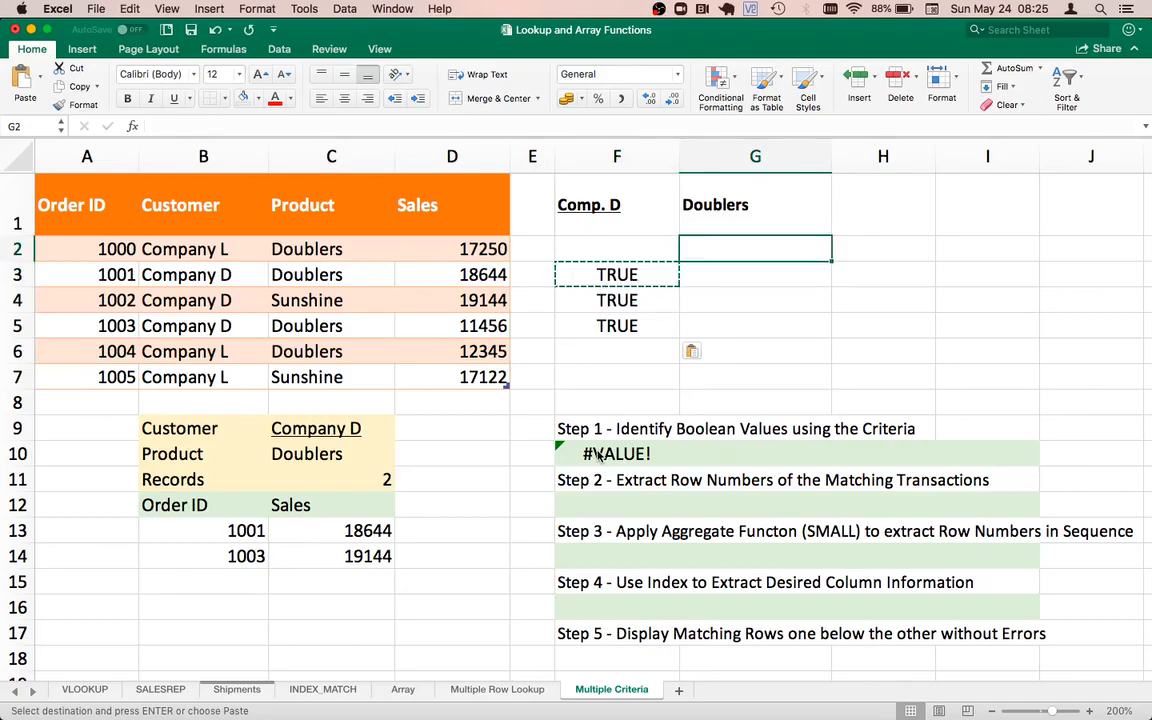
{"action": "key", "text": "super+v"}
{"action": "key", "text": "Down"}
{"action": "key", "text": "super+v"}
{"action": "key", "text": "Down"}
{"action": "key", "text": "Down"}
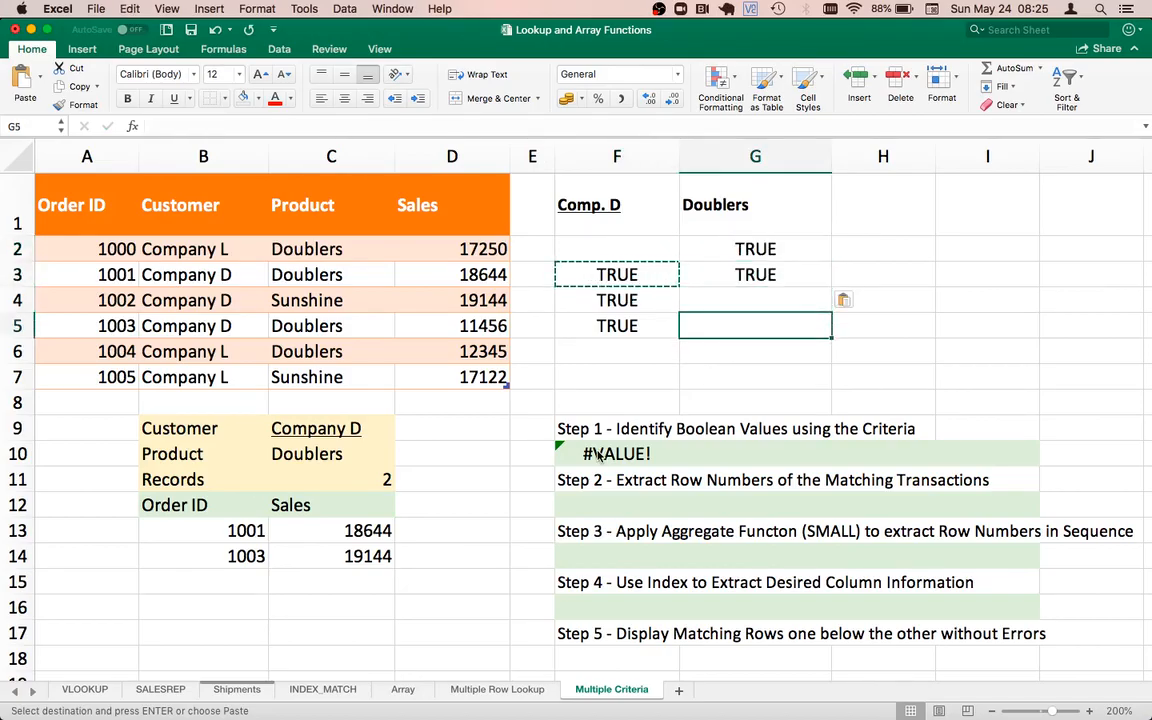
{"action": "key", "text": "super+v"}
{"action": "key", "text": "Down"}
{"action": "key", "text": "super+v"}
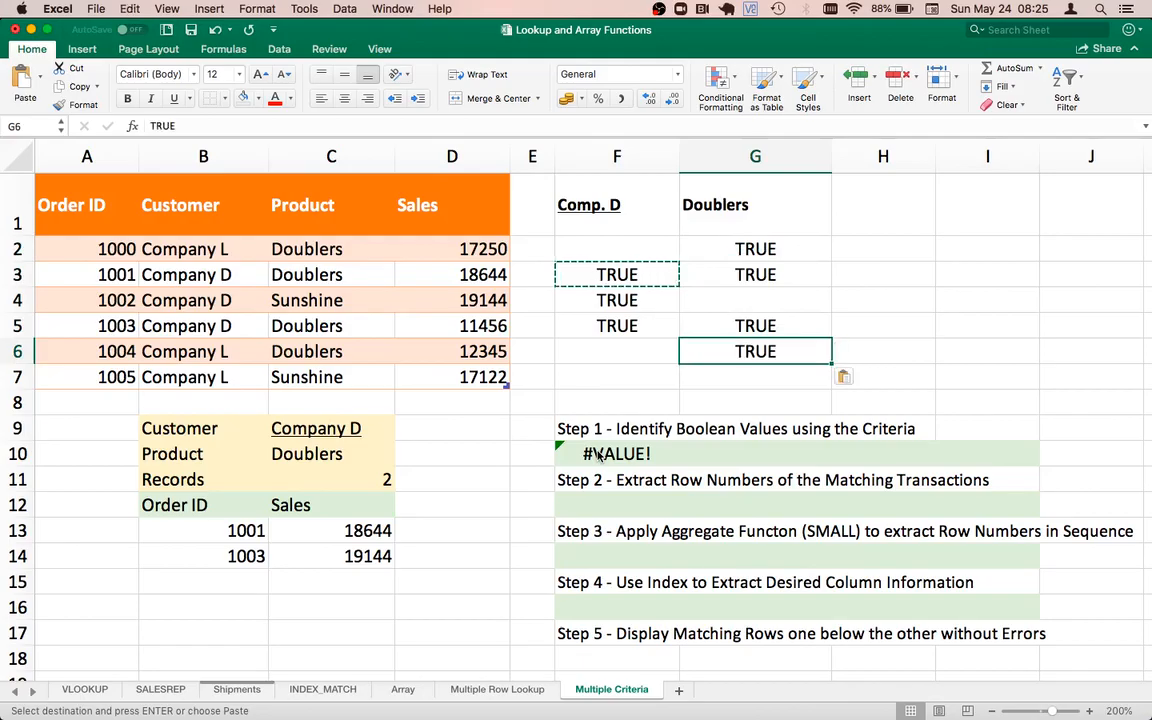
Enter FALSE in F2 for the Company L order in the Comp. D column.
{"action": "key", "text": "Left"}
{"action": "key", "text": "Up"}
{"action": "key", "text": "Up"}
{"action": "key", "text": "Up"}
{"action": "key", "text": "Up"}
{"action": "type", "text": "fal"}
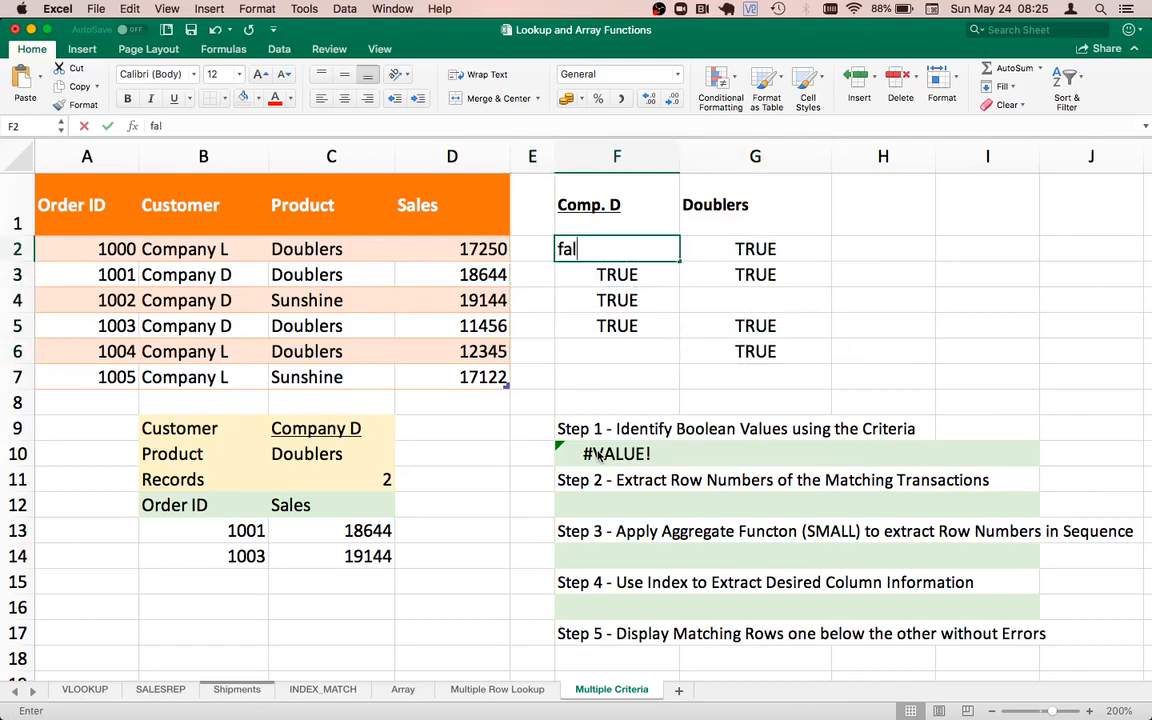
{"action": "key", "text": "BackSpace"}
{"action": "key", "text": "BackSpace"}
{"action": "key", "text": "BackSpace"}
{"action": "type", "text": "FALSE"}
{"action": "key", "text": "Return"}
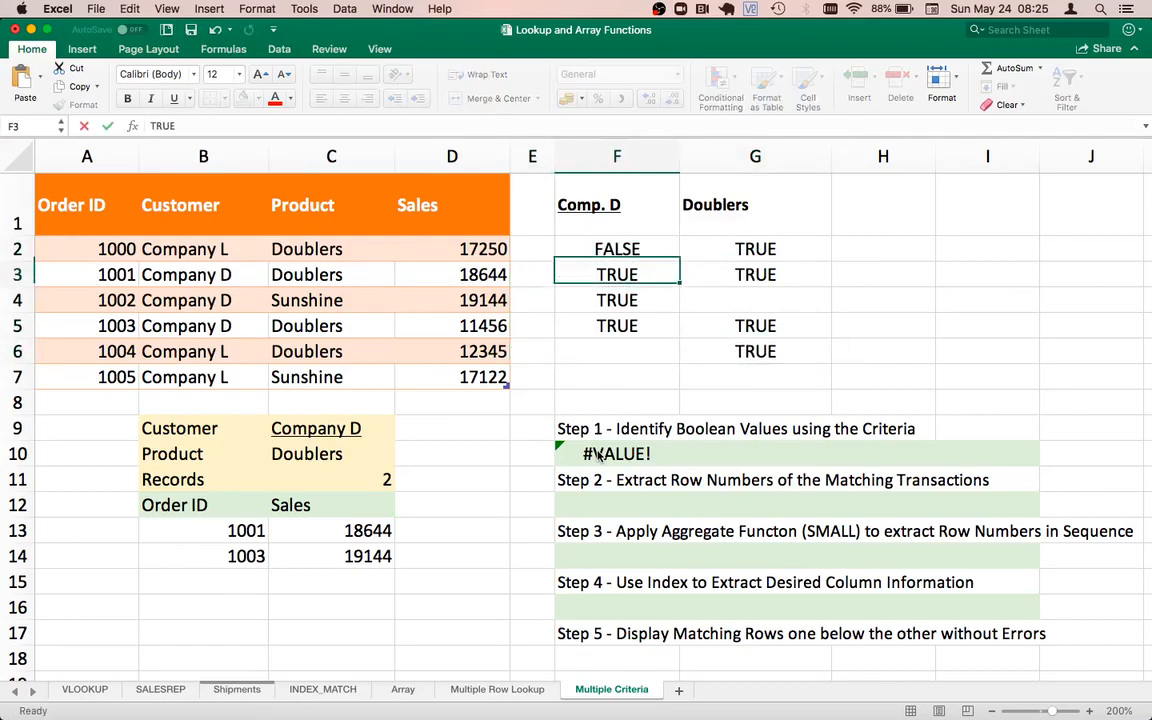
Copy the FALSE in F2 into F6 and F7 for the remaining Company L rows.
{"action": "key", "text": "Up"}
{"action": "key", "text": "Up"}
{"action": "key", "text": "Down"}
{"action": "key", "text": "super+c"}
{"action": "key", "text": "Down"}
{"action": "key", "text": "Down"}
{"action": "key", "text": "Down"}
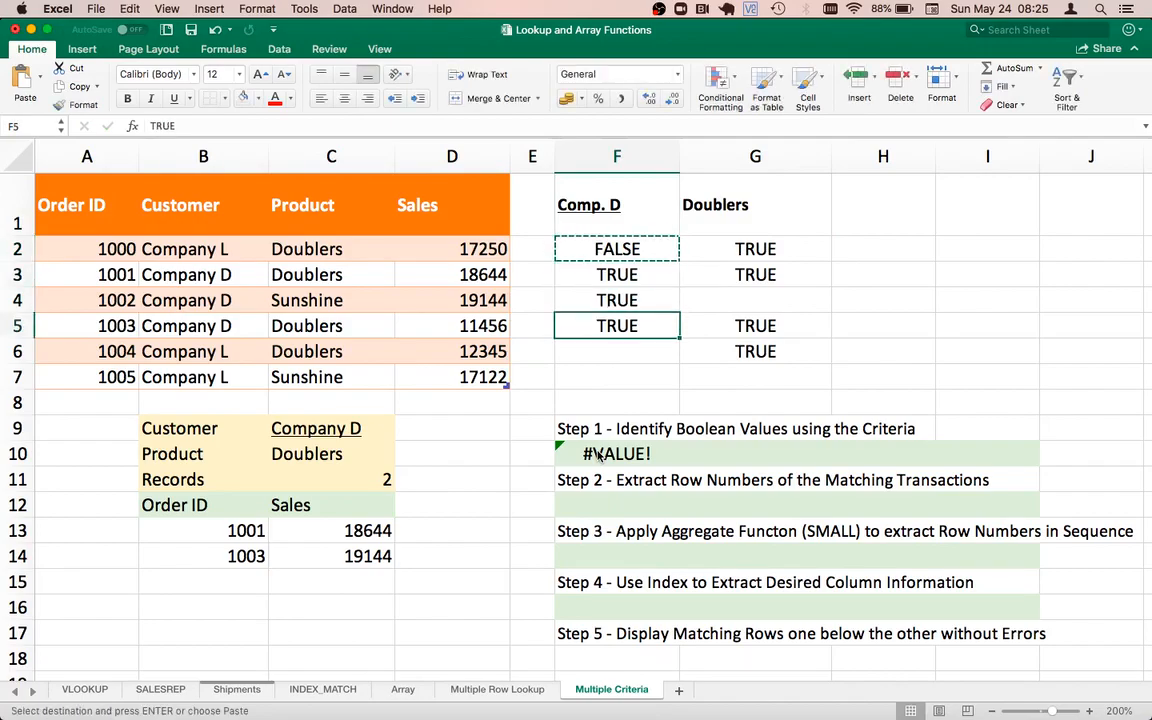
{"action": "key", "text": "Down"}
{"action": "key", "text": "super+v"}
{"action": "key", "text": "Down"}
{"action": "key", "text": "super+v"}
Paste the copied FALSE into G7 and G4, marking the Sunshine rows as non-matches.
{"action": "key", "text": "Right"}
{"action": "key", "text": "super+v"}
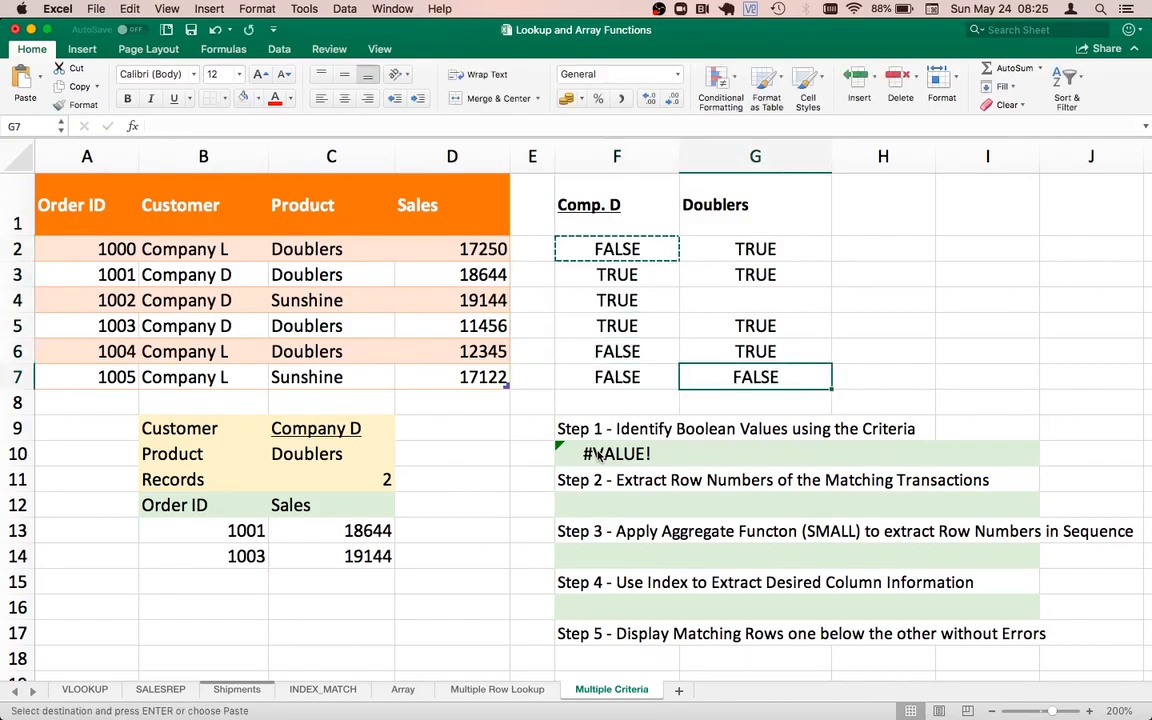
{"action": "key", "text": "Up"}
{"action": "key", "text": "Up"}
{"action": "key", "text": "Up"}
{"action": "key", "text": "super+v"}
Enter the heading Comp.D * Doubl. in H1.
{"action": "key", "text": "Up"}
{"action": "key", "text": "Up"}
{"action": "key", "text": "Up"}
{"action": "key", "text": "Right"}
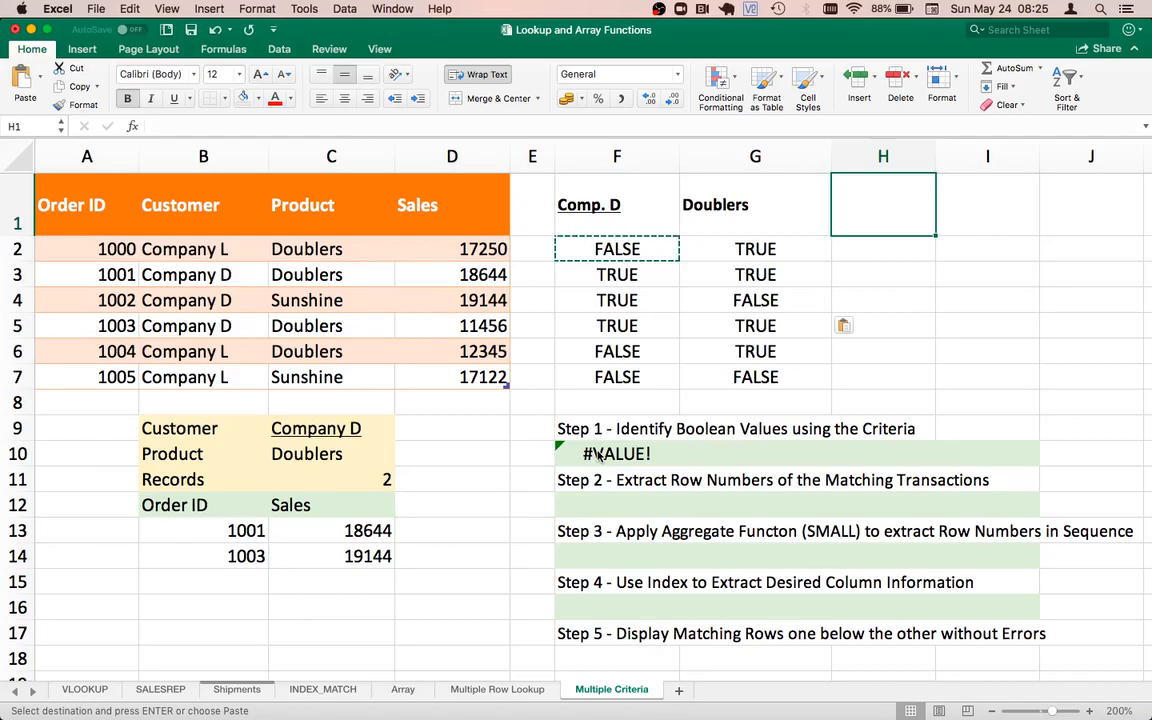
{"action": "type", "text": "COM"}
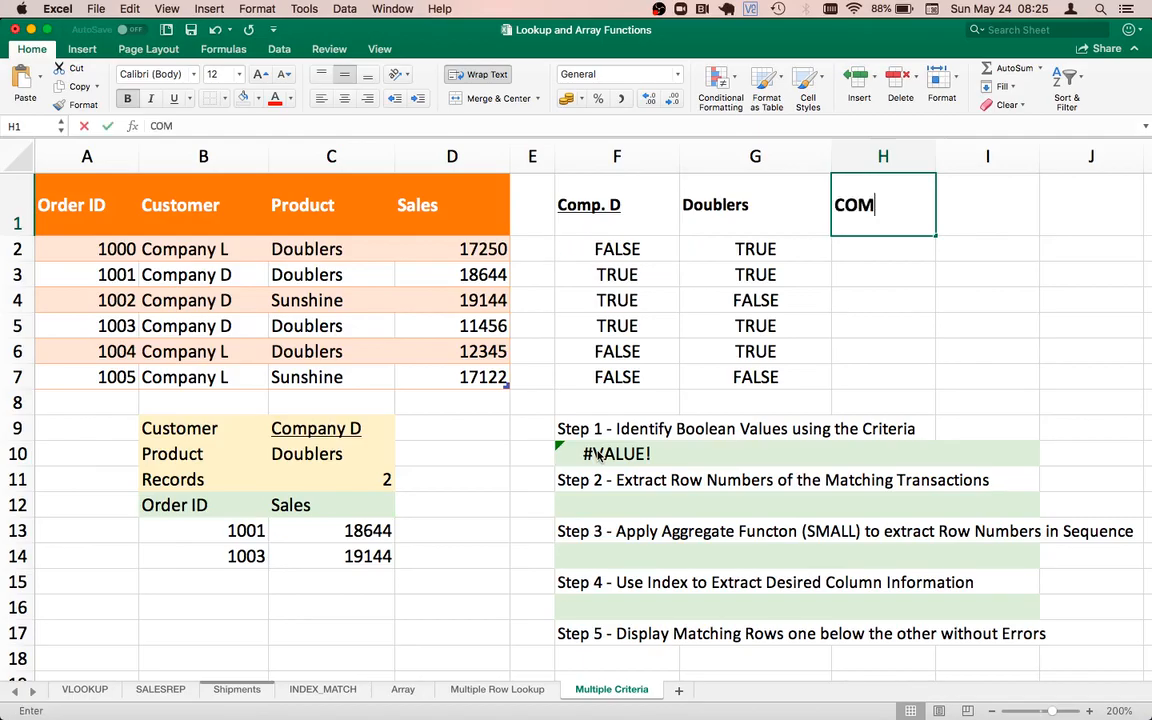
{"action": "key", "text": "BackSpace"}
{"action": "key", "text": "BackSpace"}
{"action": "type", "text": "omp"}
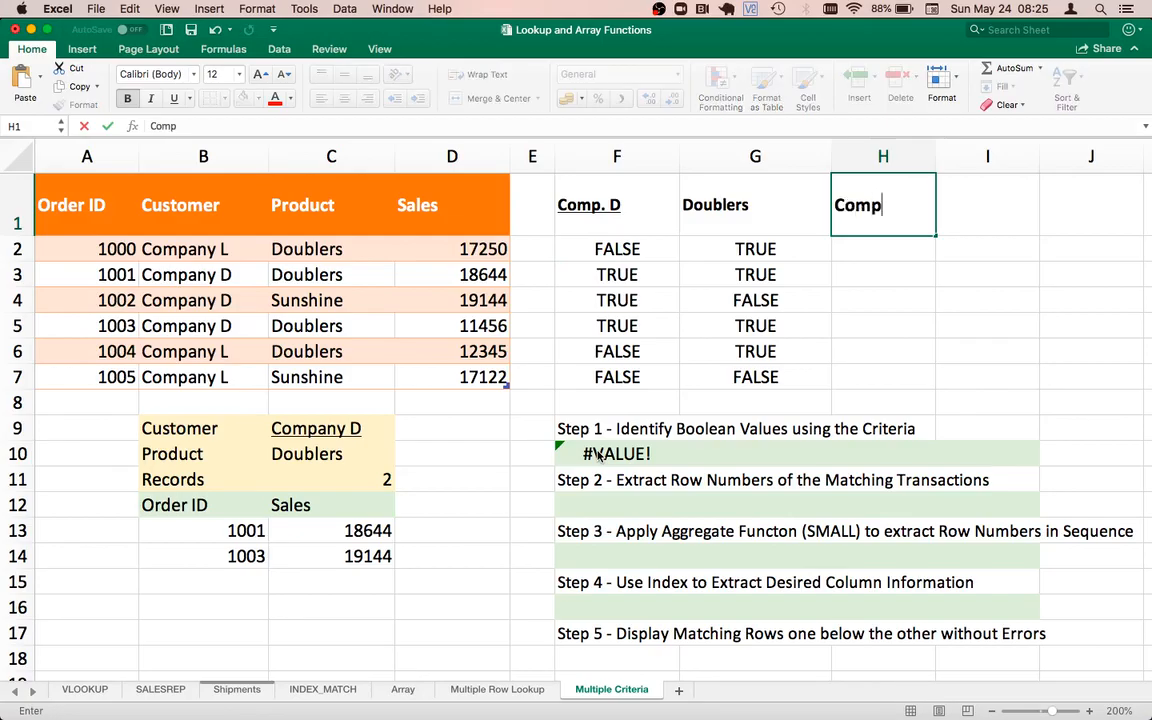
{"action": "type", "text": ".D * Doubl"}
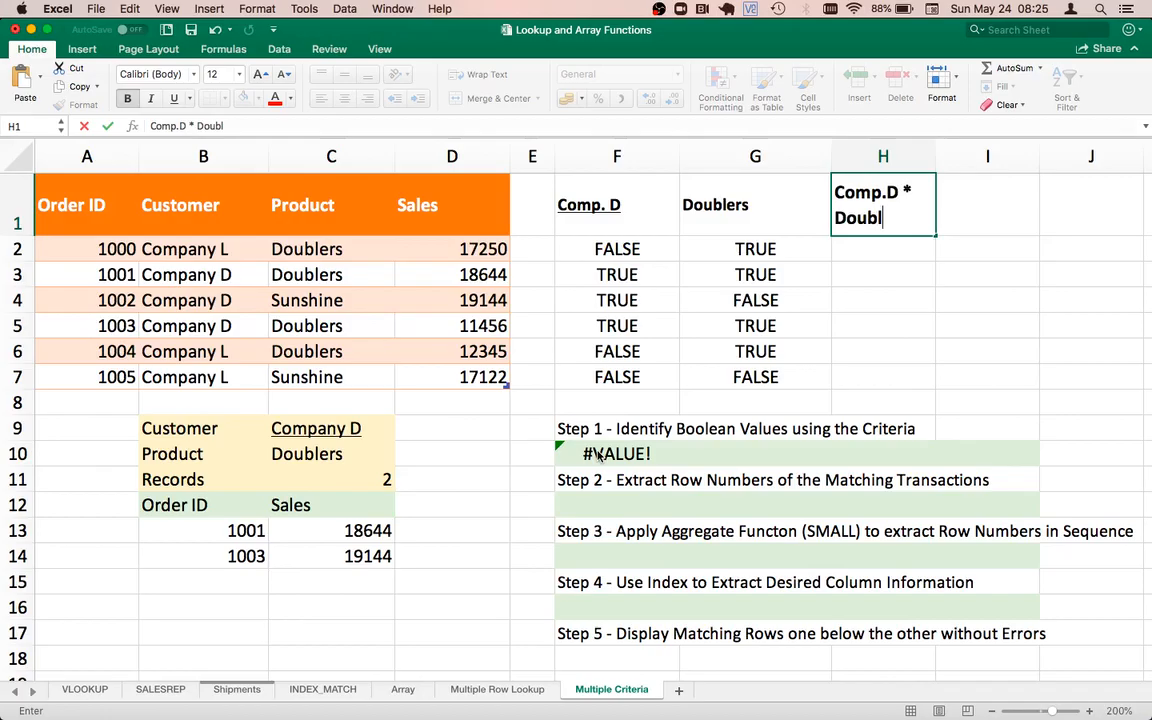
{"action": "type", "text": "."}
{"action": "key", "text": "Return"}
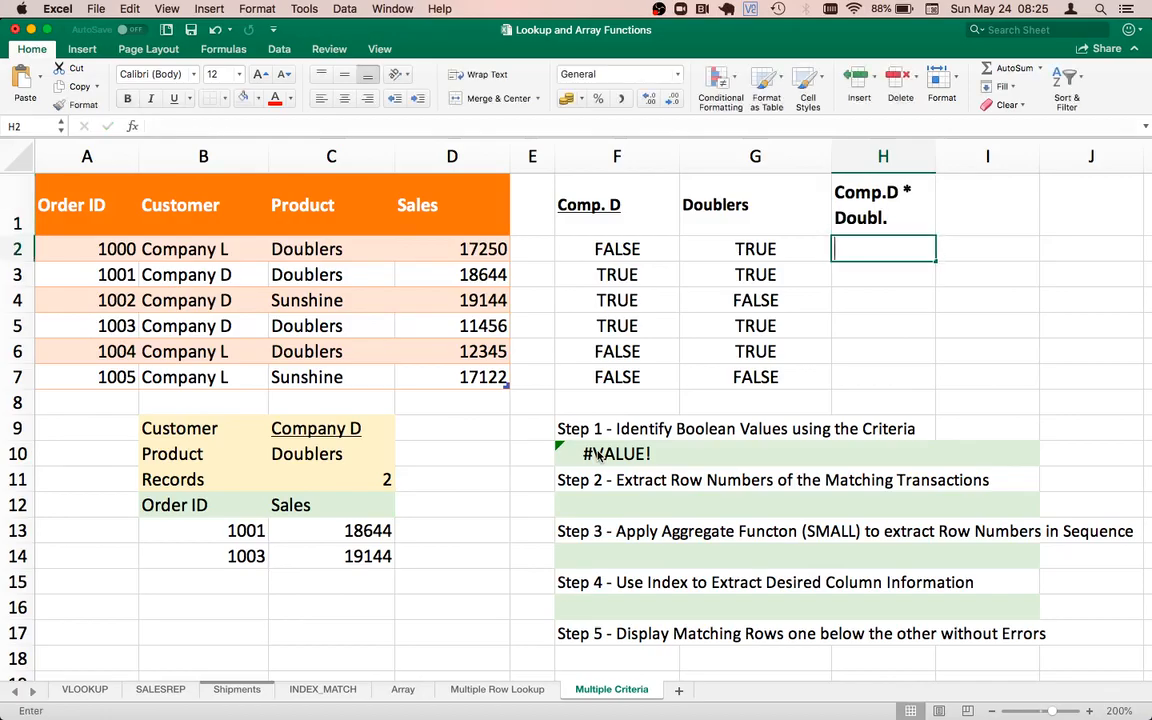
Enter =F2*G2 in H2 to multiply the two tests, and fill the formula down to H7.
{"action": "type", "text": "="}
{"action": "key", "text": "Left"}
{"action": "key", "text": "Left"}
{"action": "type", "text": "*"}
{"action": "key", "text": "Left"}
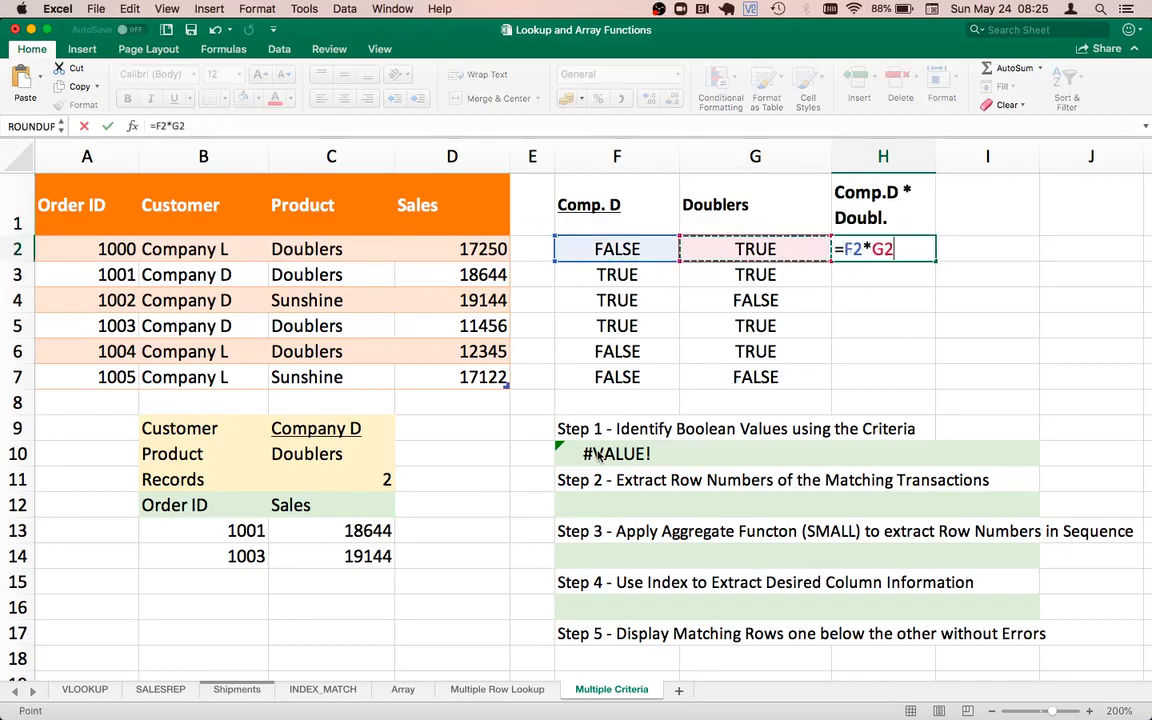
{"action": "key", "text": "Return"}
{"action": "left_click", "coordinate": [925, 246]}
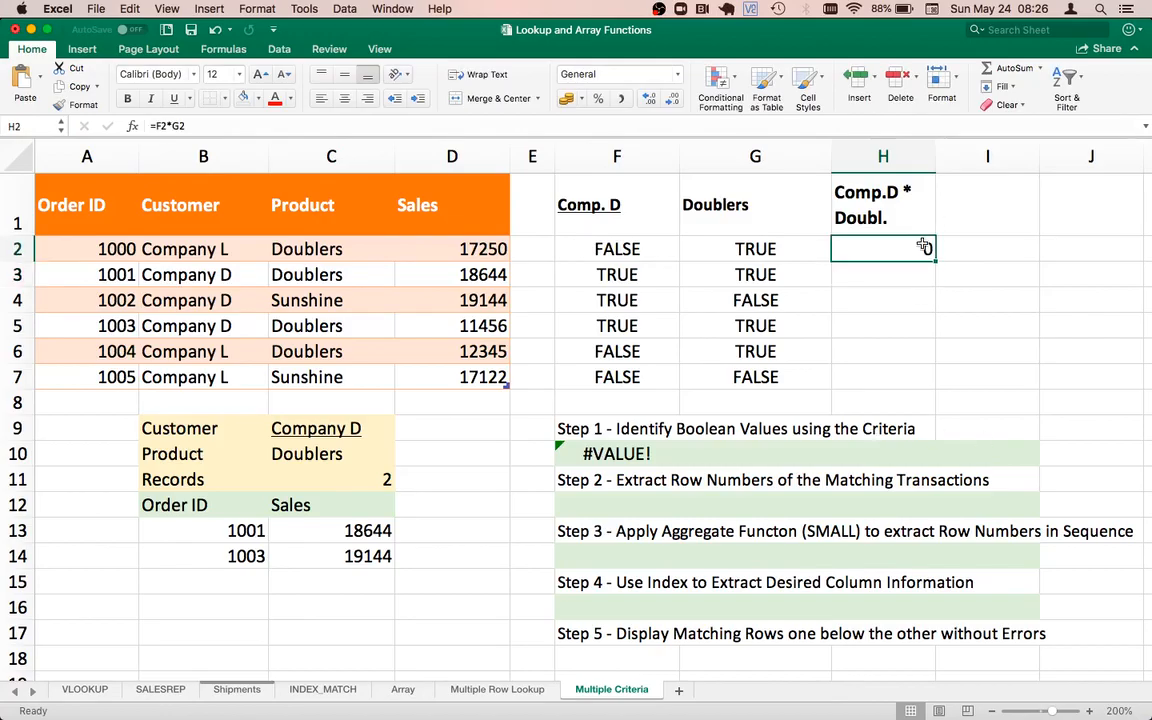
{"action": "left_click_drag", "start_coordinate": [935, 260], "coordinate": [929, 391]}
Select H2:H7 to examine the multiplied match values for all orders.
{"action": "left_click", "coordinate": [880, 250]}
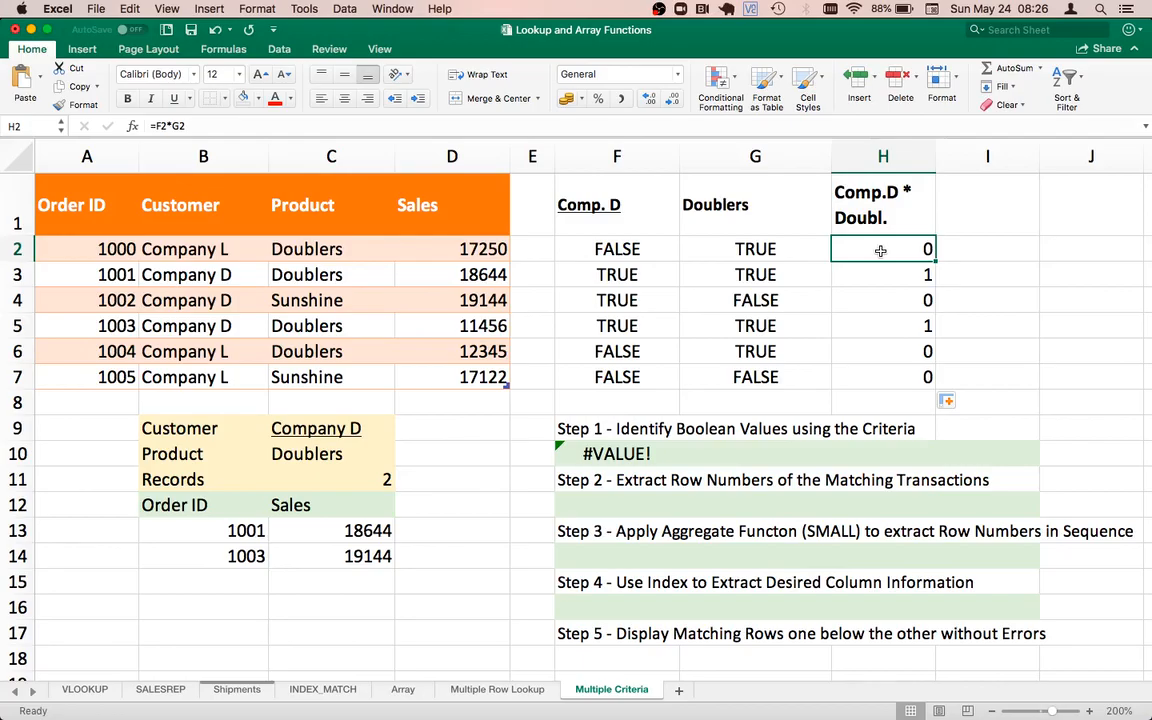
{"action": "key", "text": "shift+Down"}
{"action": "key", "text": "shift+Down"}
{"action": "key", "text": "shift+Down"}
{"action": "key", "text": "shift+Down"}
{"action": "key", "text": "shift+Down"}
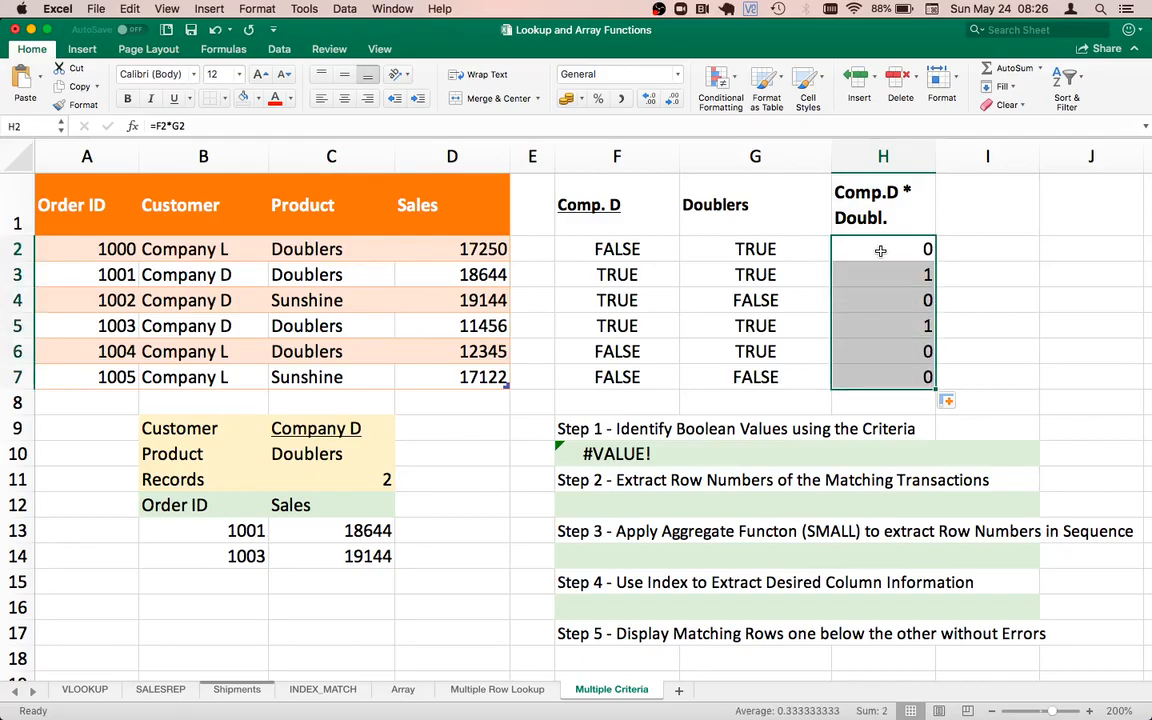
Turn the F10 formula into displayed text by putting an apostrophe in front of it.
{"action": "left_click", "coordinate": [562, 453]}
{"action": "double_click", "coordinate": [565, 454]}
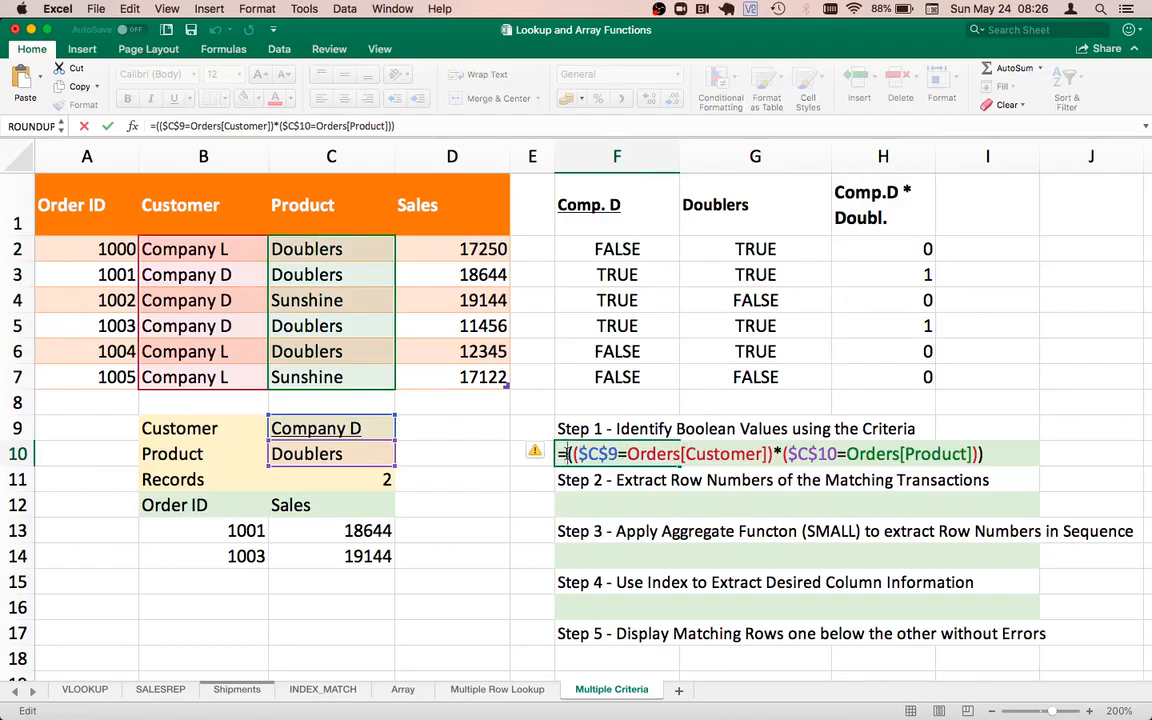
{"action": "type", "text": "'"}
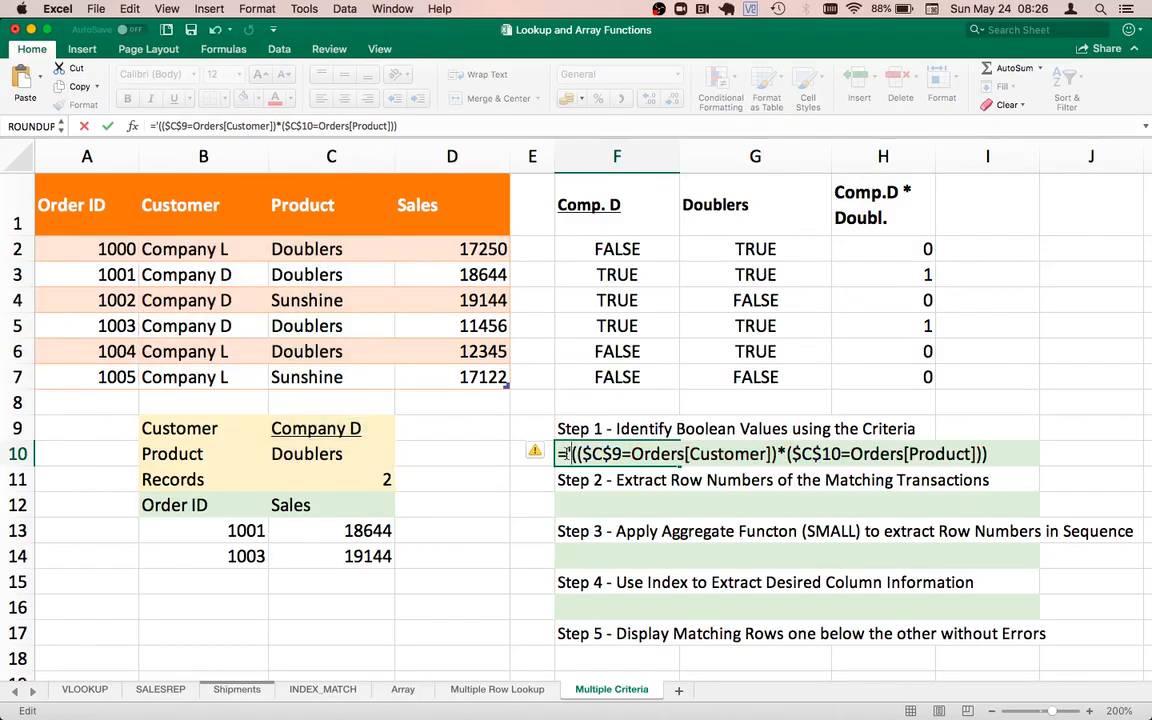
{"action": "key", "text": "BackSpace"}
{"action": "key", "text": "Return"}
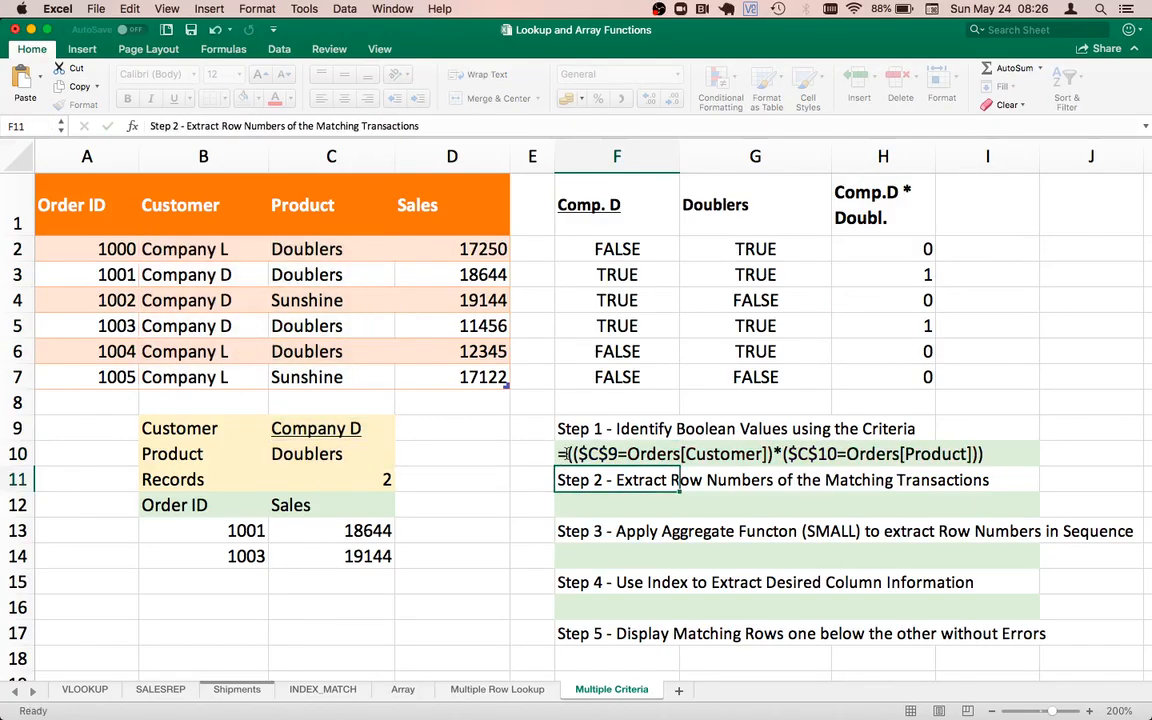
{"action": "key", "text": "Return"}
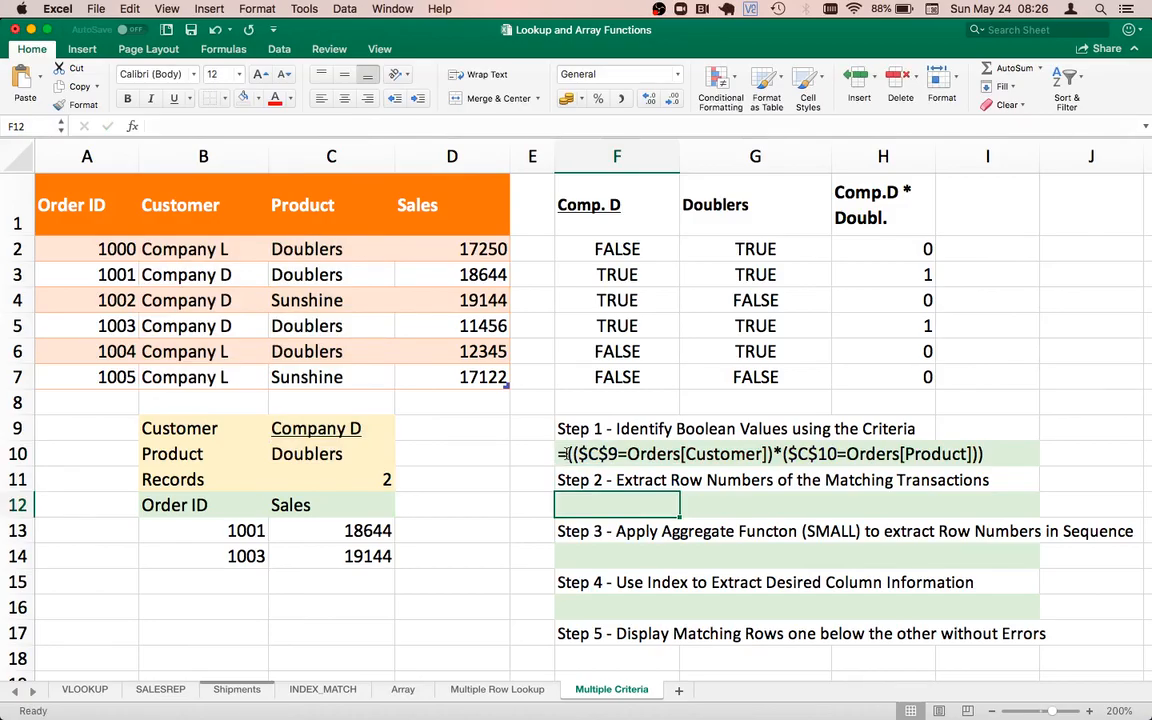
{"action": "type", "text": "=ROE"}
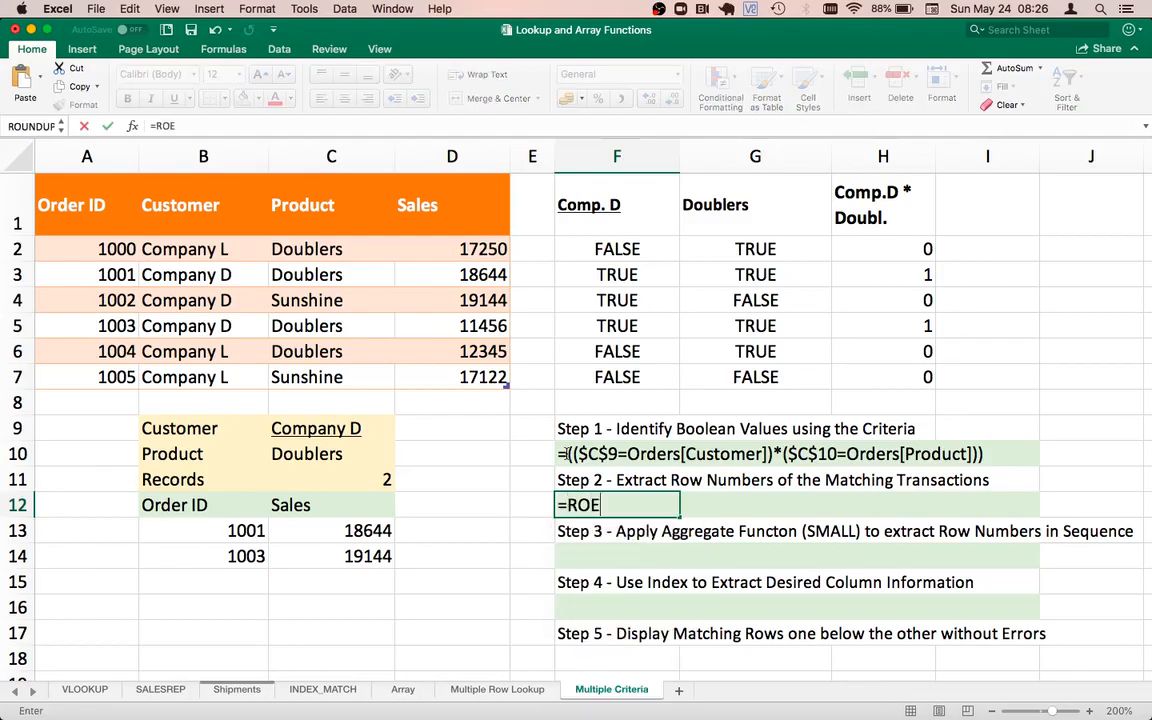
{"action": "key", "text": "BackSpace"}
{"action": "type", "text": "W("}
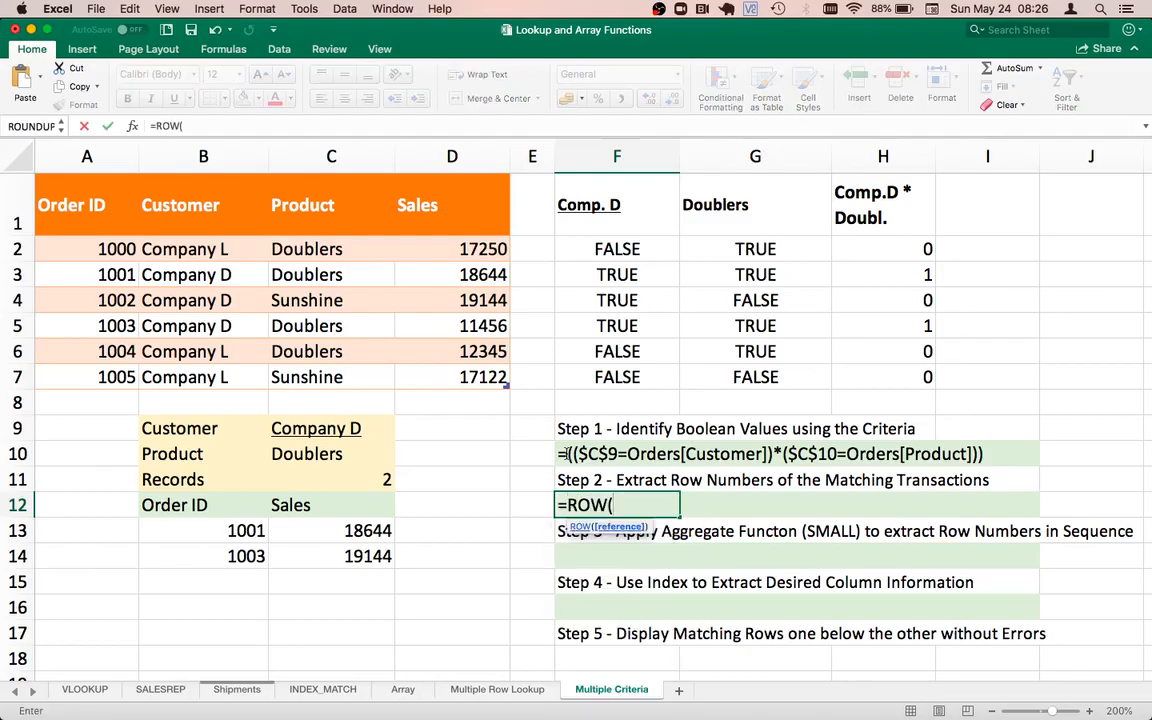
{"action": "left_click_drag", "start_coordinate": [97, 245], "coordinate": [100, 368]}
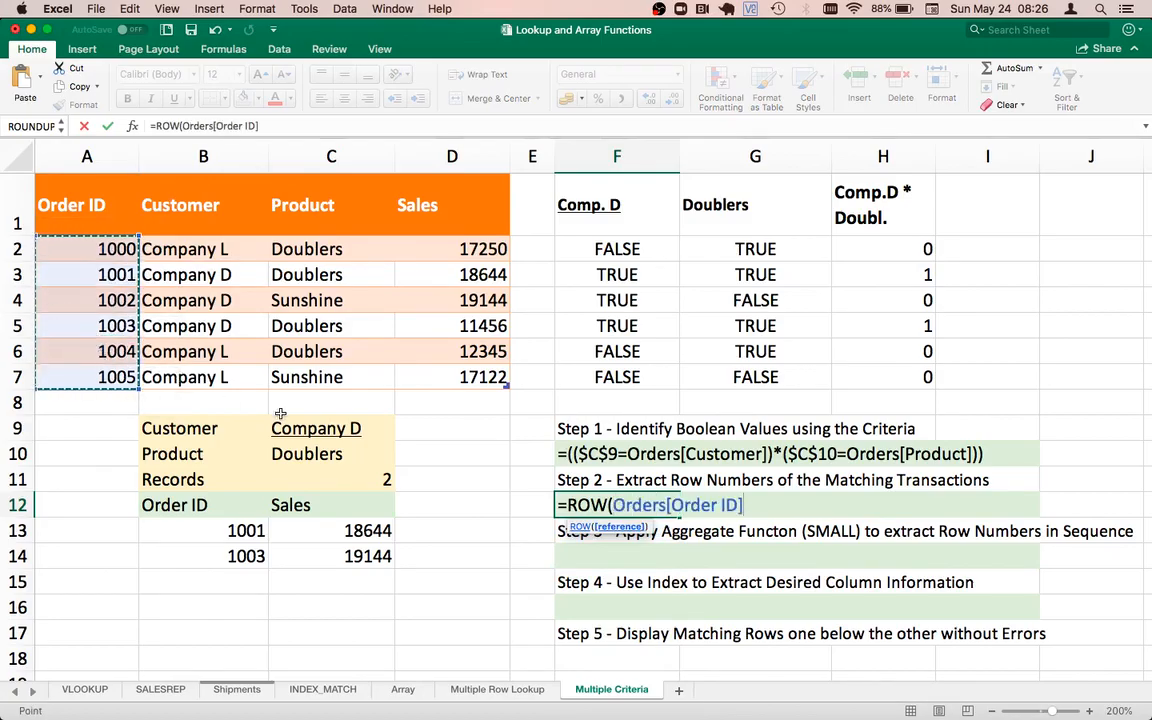
{"action": "type", "text": ")-"}
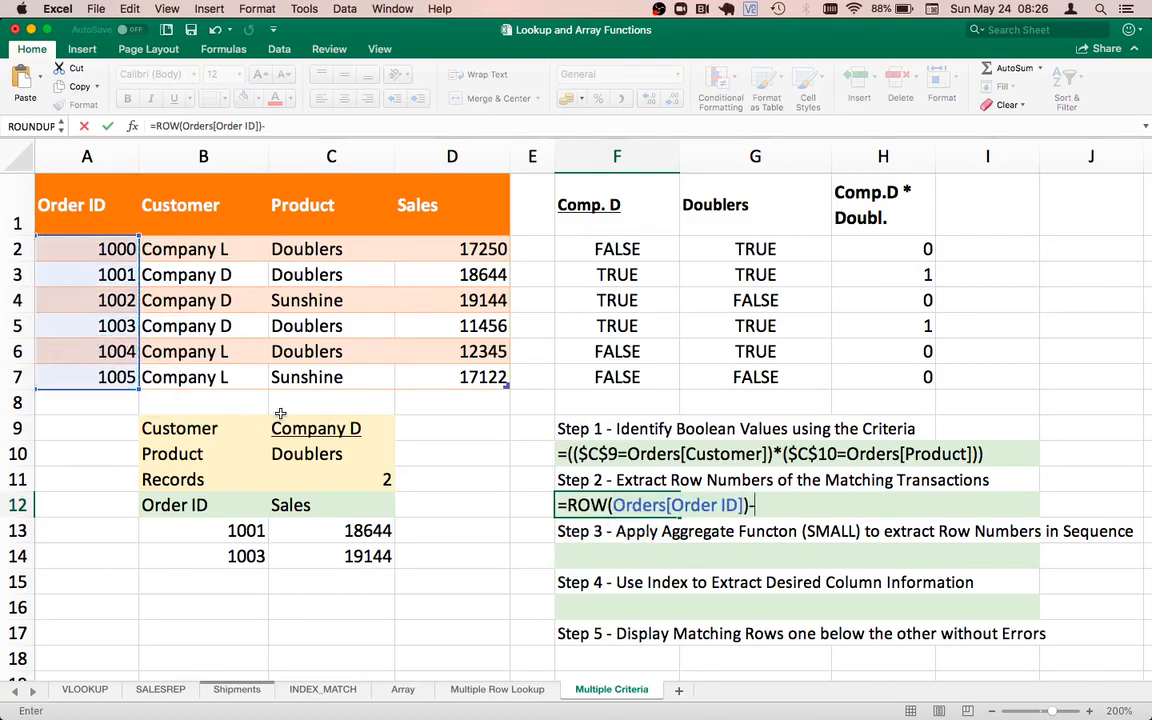
{"action": "type", "text": "1/"}
{"action": "key", "text": "Escape"}
Copy the two-criteria expression from the text in F10, without the equals sign, for reuse in the row-number formula.
{"action": "key", "text": "Up"}
{"action": "key", "text": "Up"}
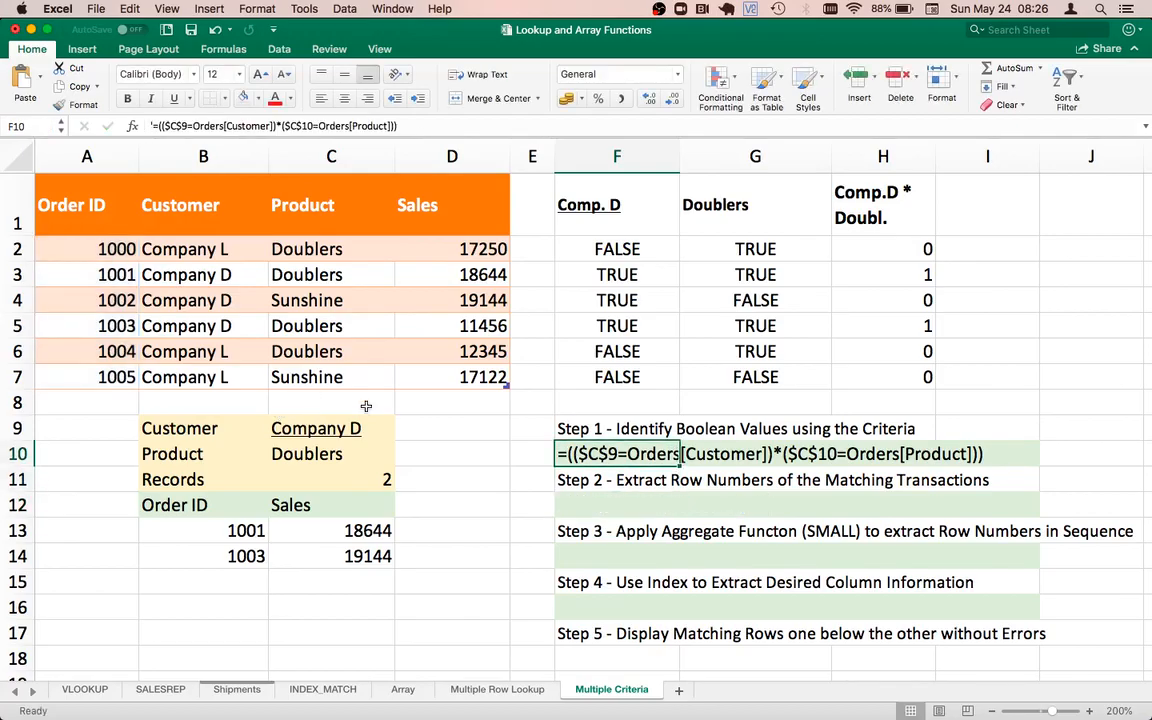
{"action": "double_click", "coordinate": [568, 454]}
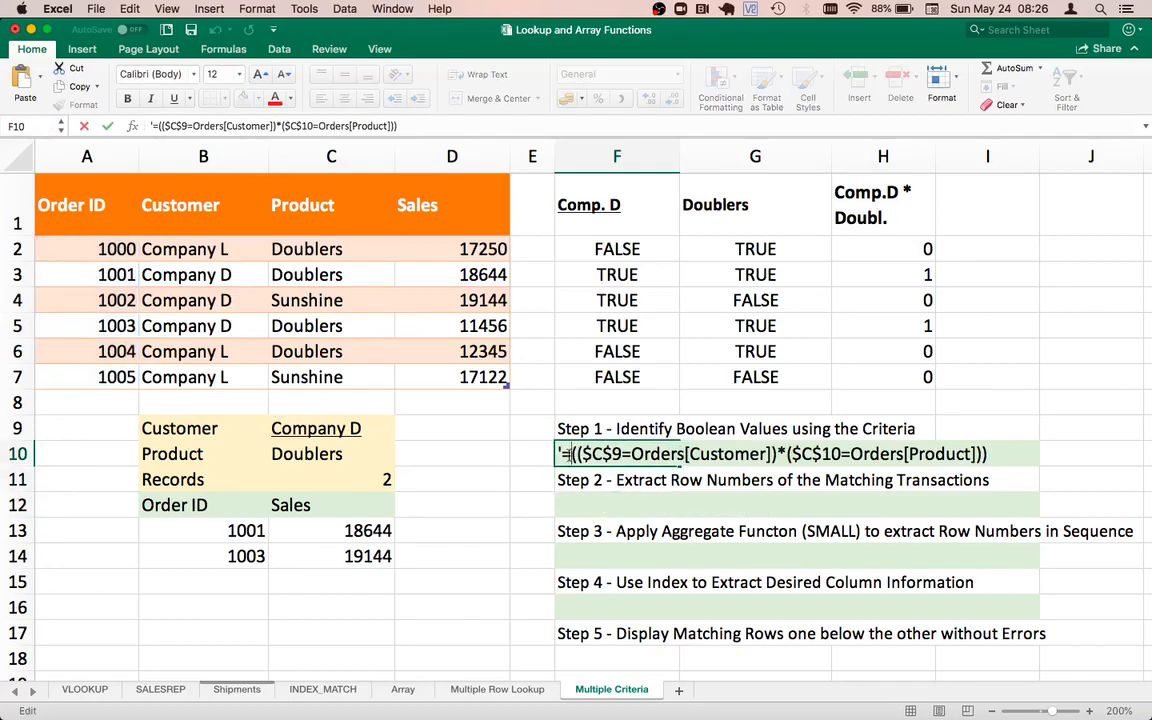
{"action": "key", "text": "BackSpace"}
{"action": "key", "text": "Return"}
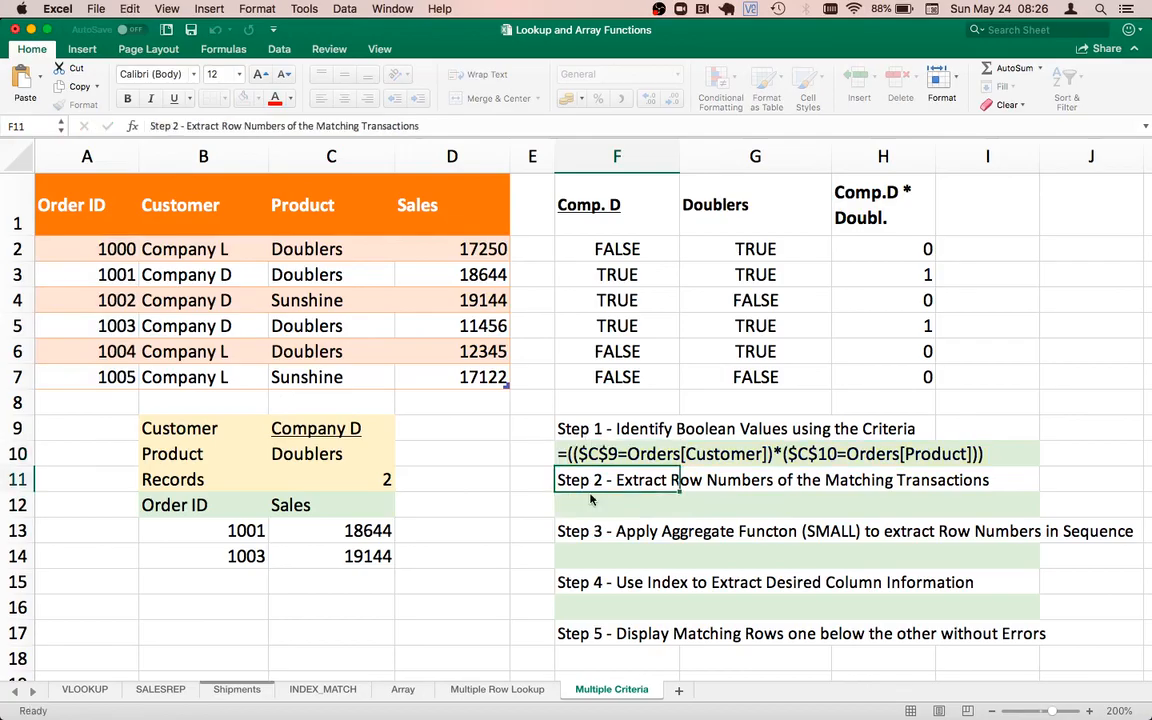
Enter =ROW(Orders[Order ID])-1/(($C$9=Orders[Customer])*($C$10=Orders[Product])) in F12 to extract the matching row numbers.
{"action": "key", "text": "Return"}
{"action": "type", "text": "=ROW("}
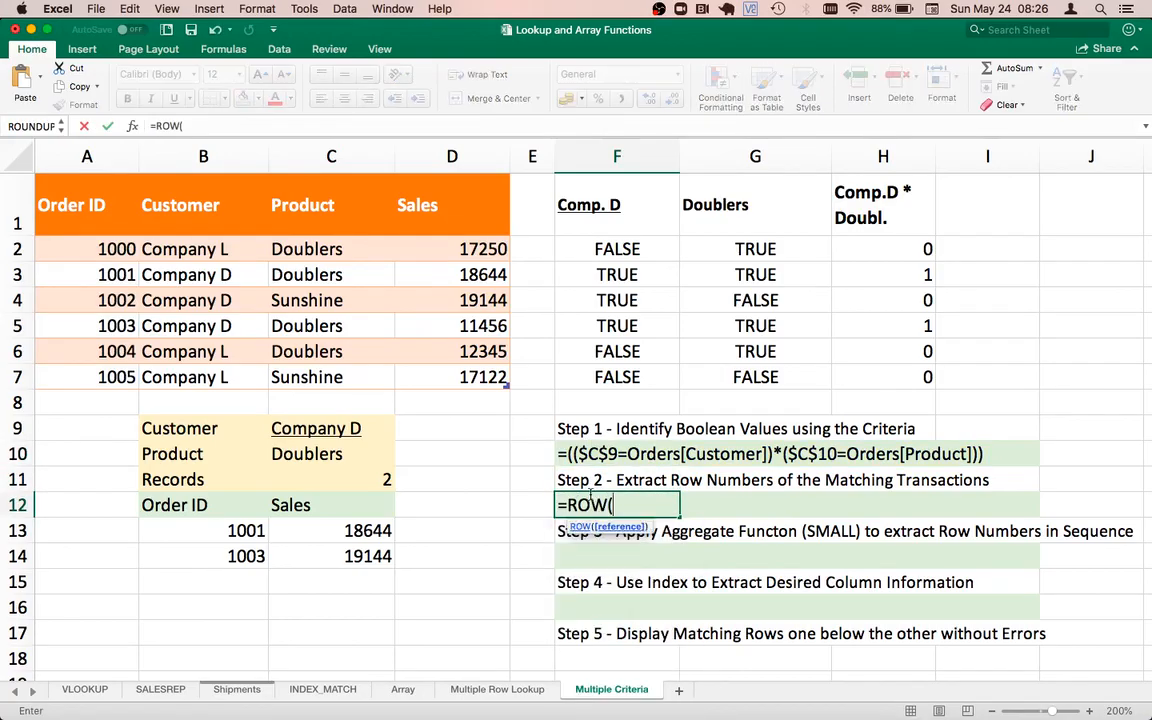
{"action": "left_click_drag", "start_coordinate": [110, 248], "coordinate": [113, 367]}
{"action": "type", "text": ")-"}
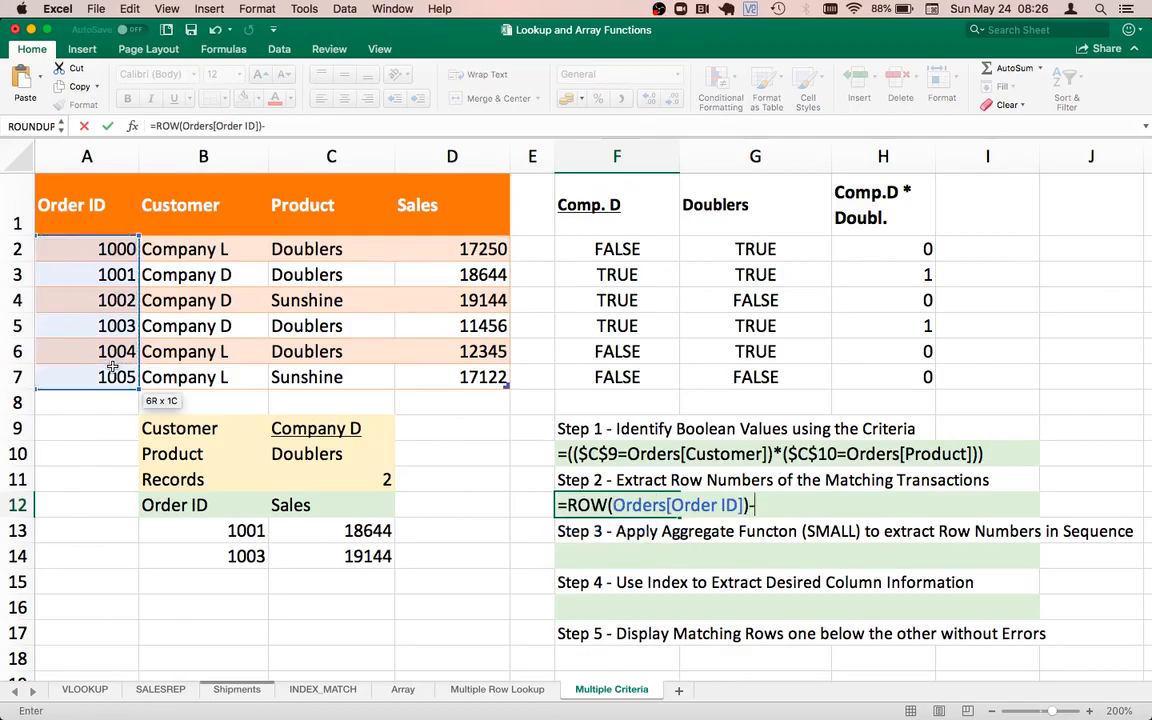
{"action": "type", "text": "1/"}
{"action": "type", "text": "(($C$9=Orders[Customer])*($C$10=Orders[Product]))"}
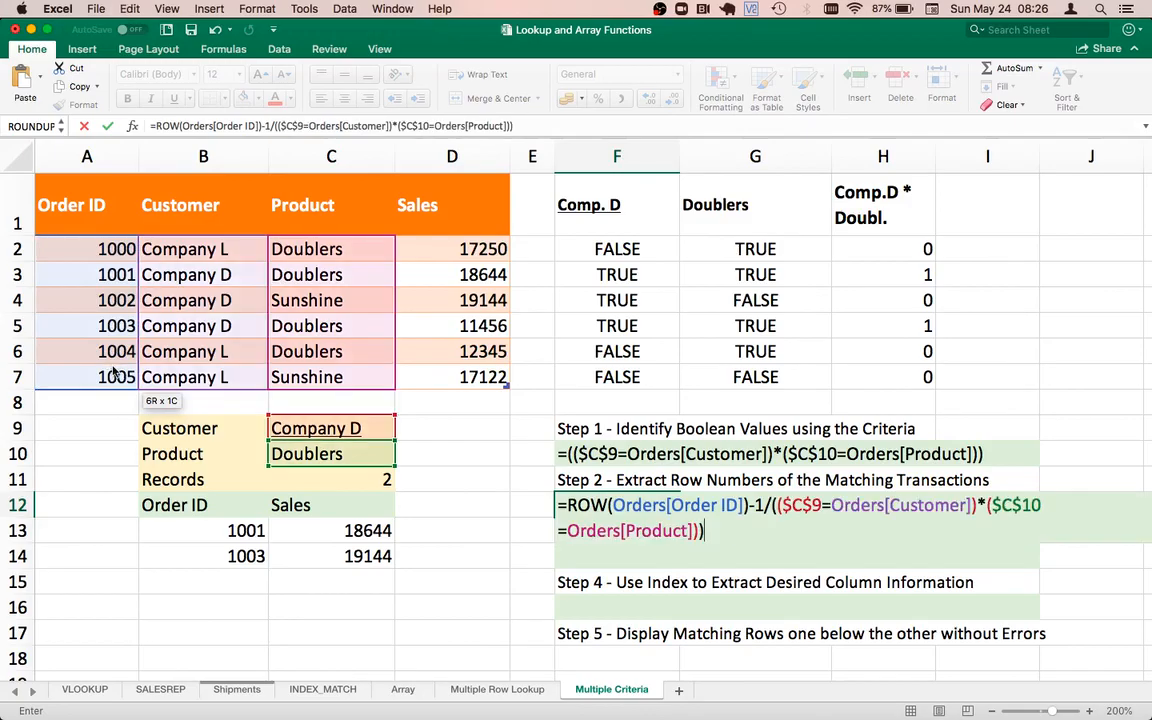
{"action": "key", "text": "Return"}
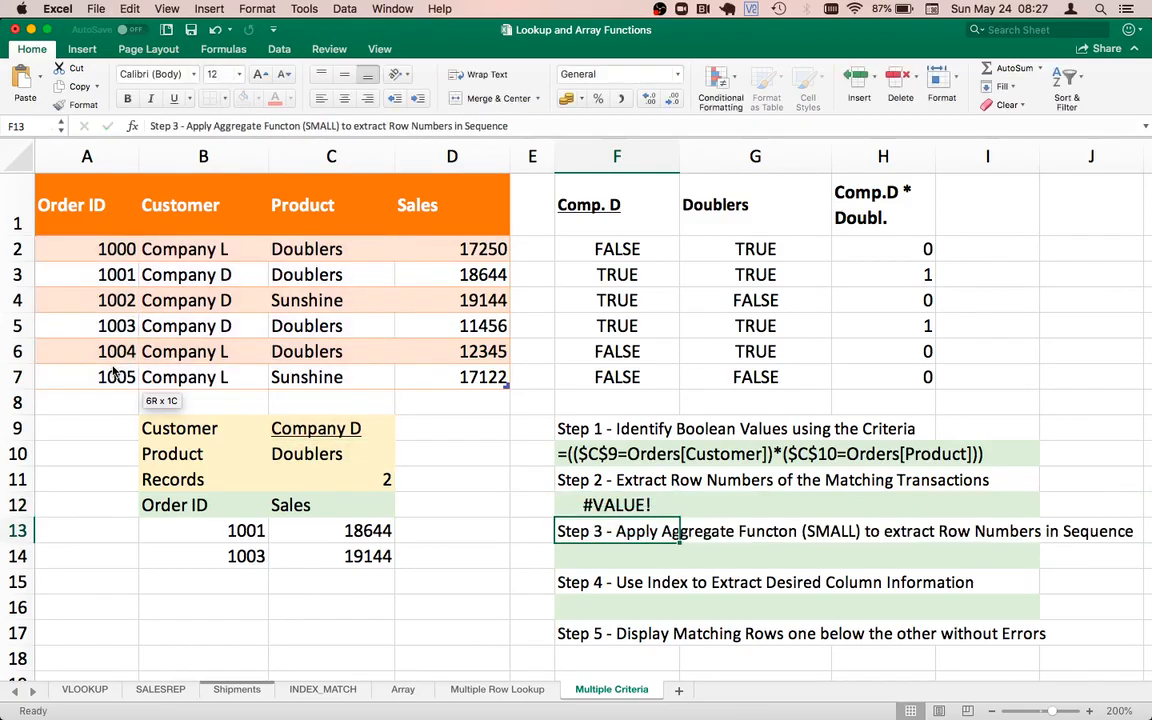
Evaluate the whole F12 formula in place to examine its array of row numbers, and leave it without saving the evaluated values.
{"action": "key", "text": "Up"}
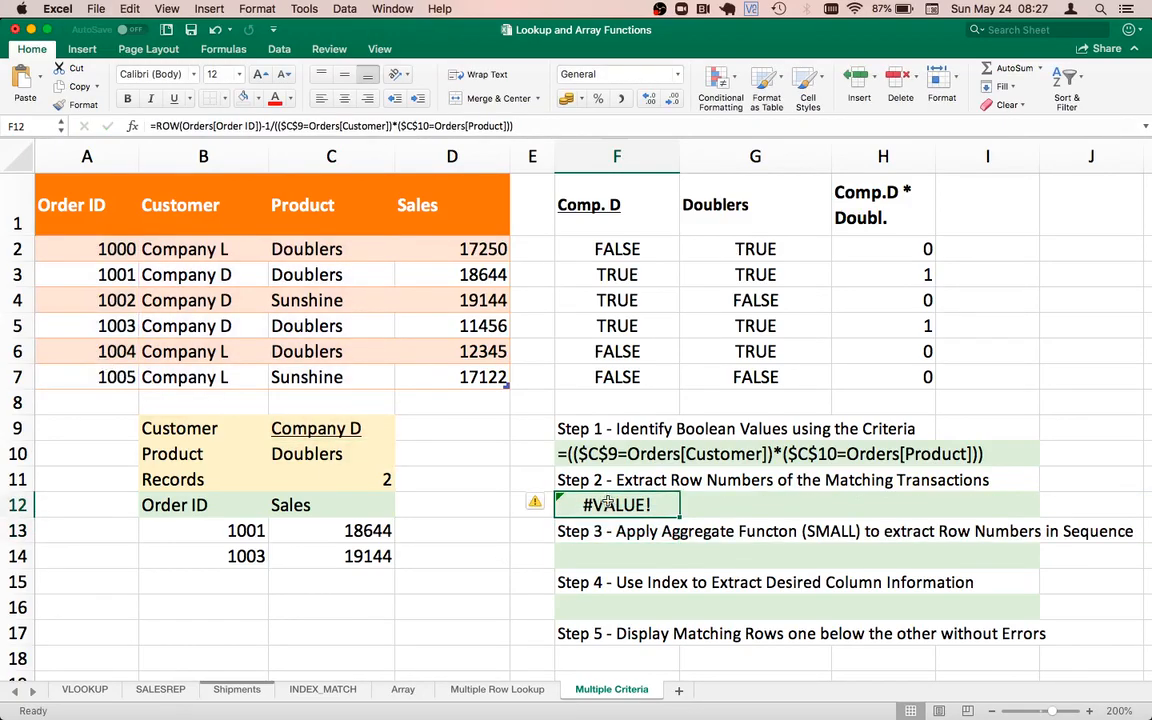
{"action": "double_click", "coordinate": [600, 505]}
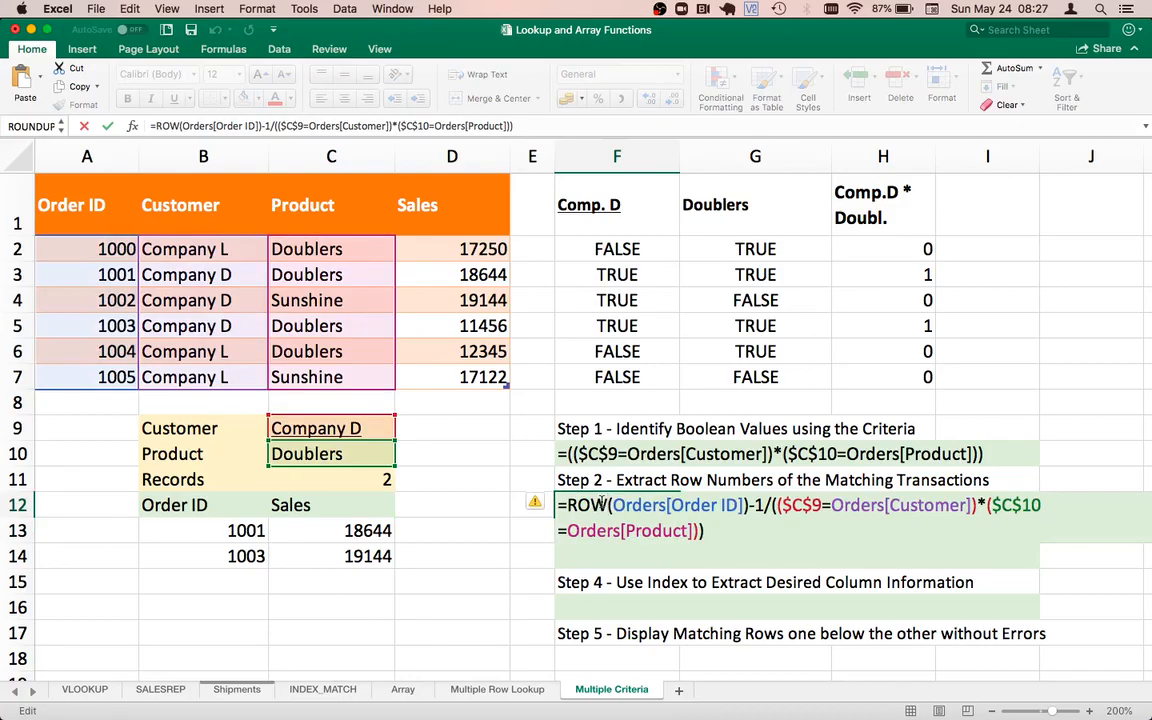
{"action": "key", "text": "F9"}
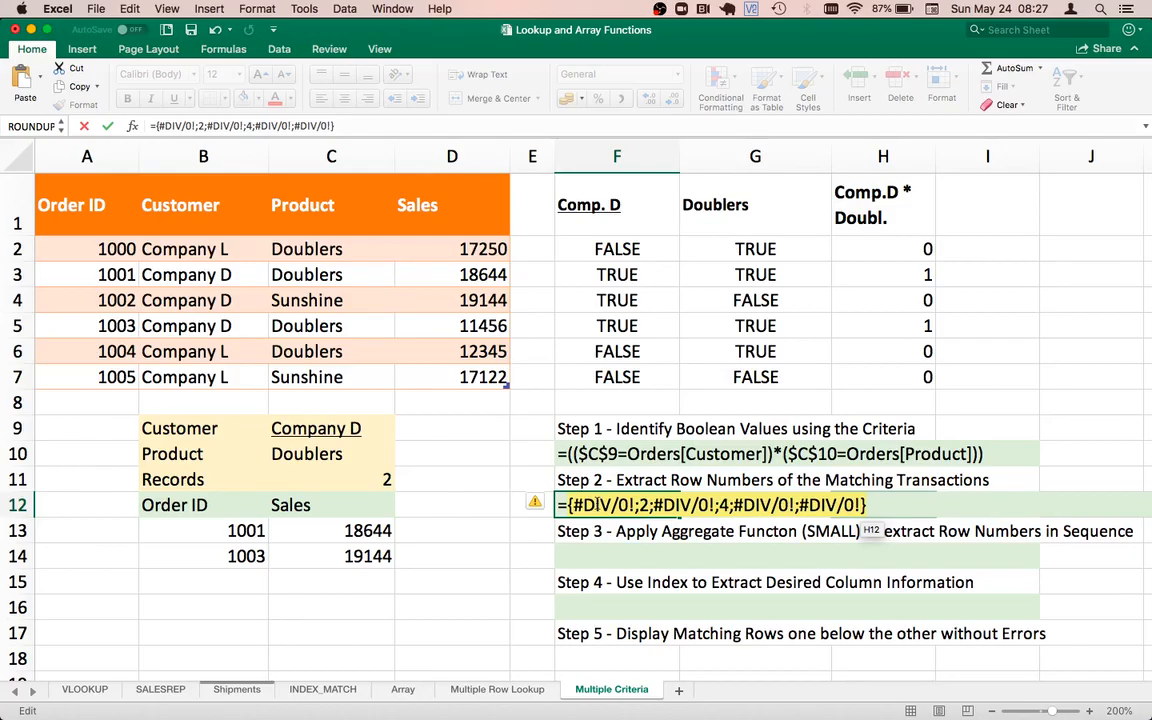
{"action": "key", "text": "Escape"}
Copy the ROW expression from F12 and turn that formula into displayed text with a leading apostrophe.
{"action": "double_click", "coordinate": [596, 504]}
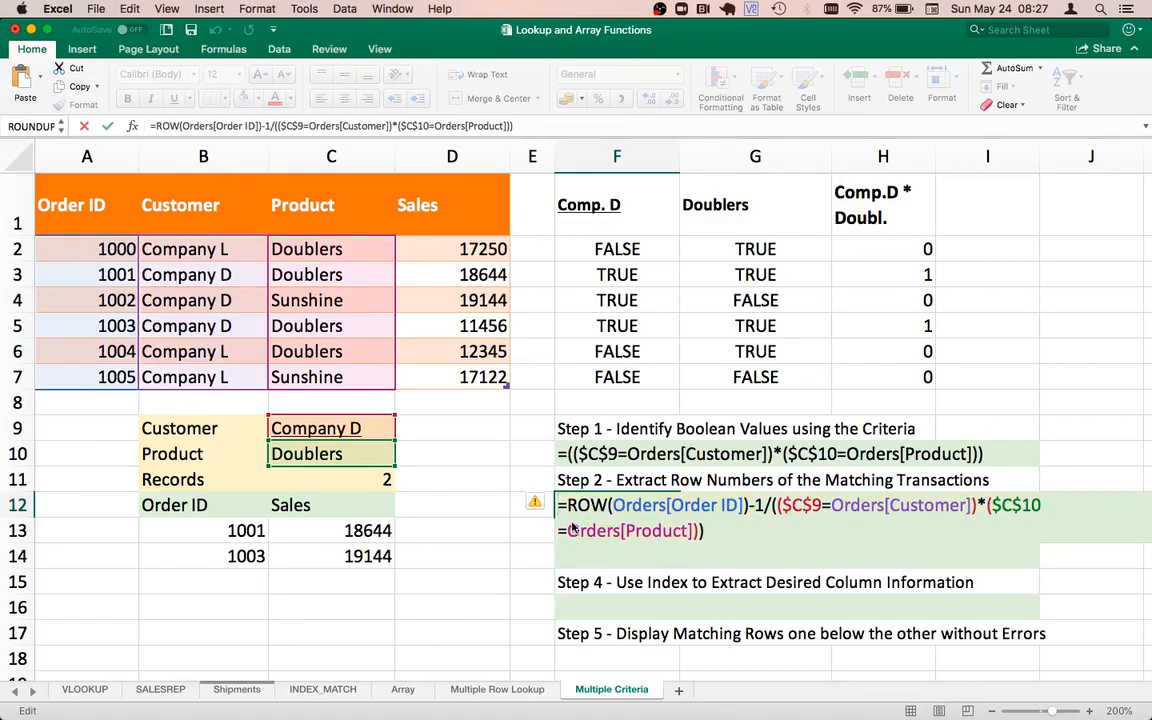
{"action": "key", "text": "Escape"}
{"action": "key", "text": "Down"}
Start an AGGREGATE formula in F14 with function number 15 and option 6.
{"action": "key", "text": "Down"}
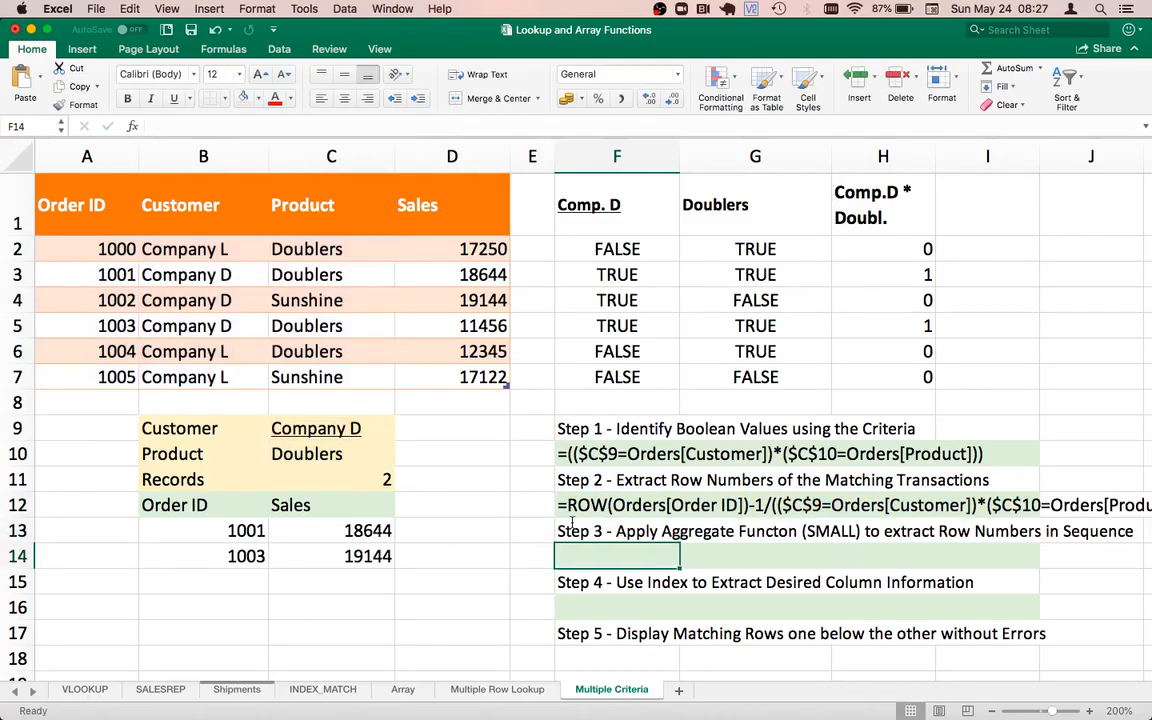
{"action": "type", "text": "="}
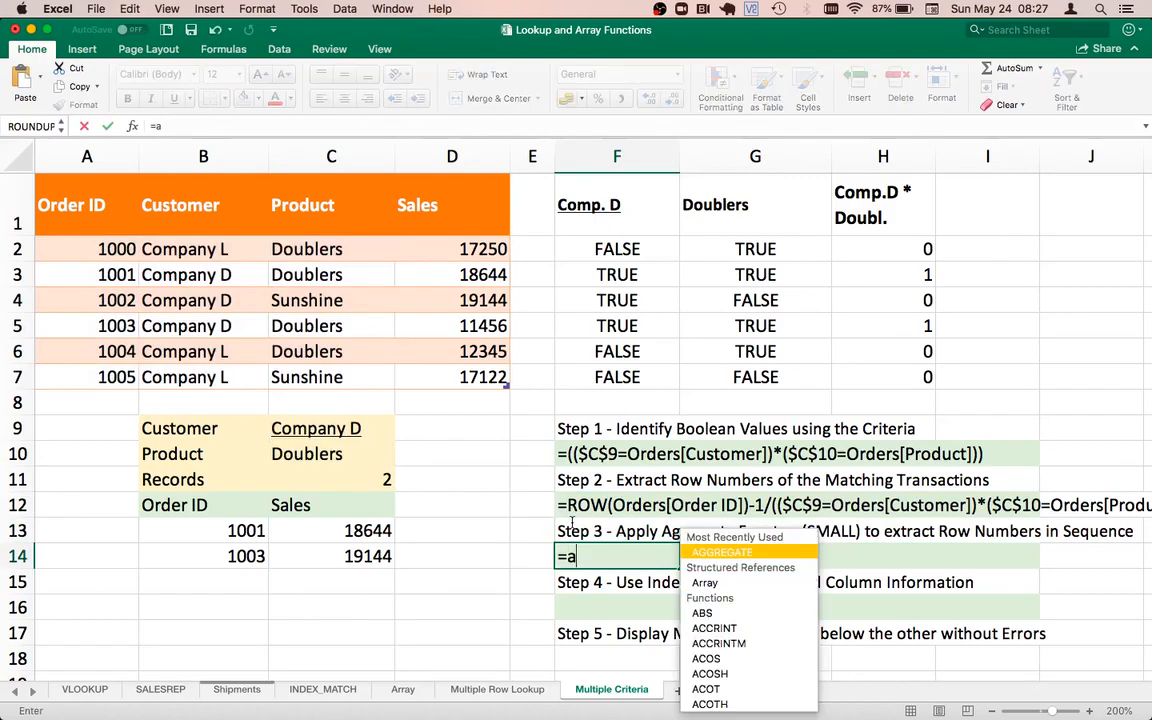
{"action": "type", "text": "AGGREGAE("}
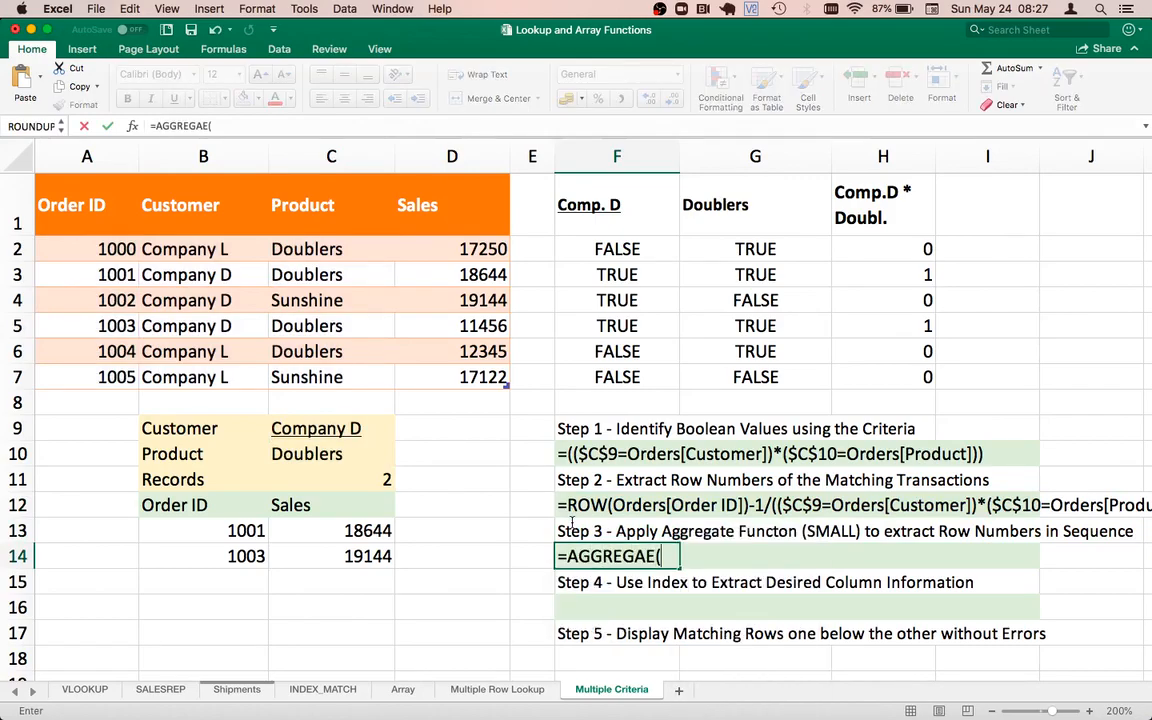
{"action": "key", "text": "BackSpace"}
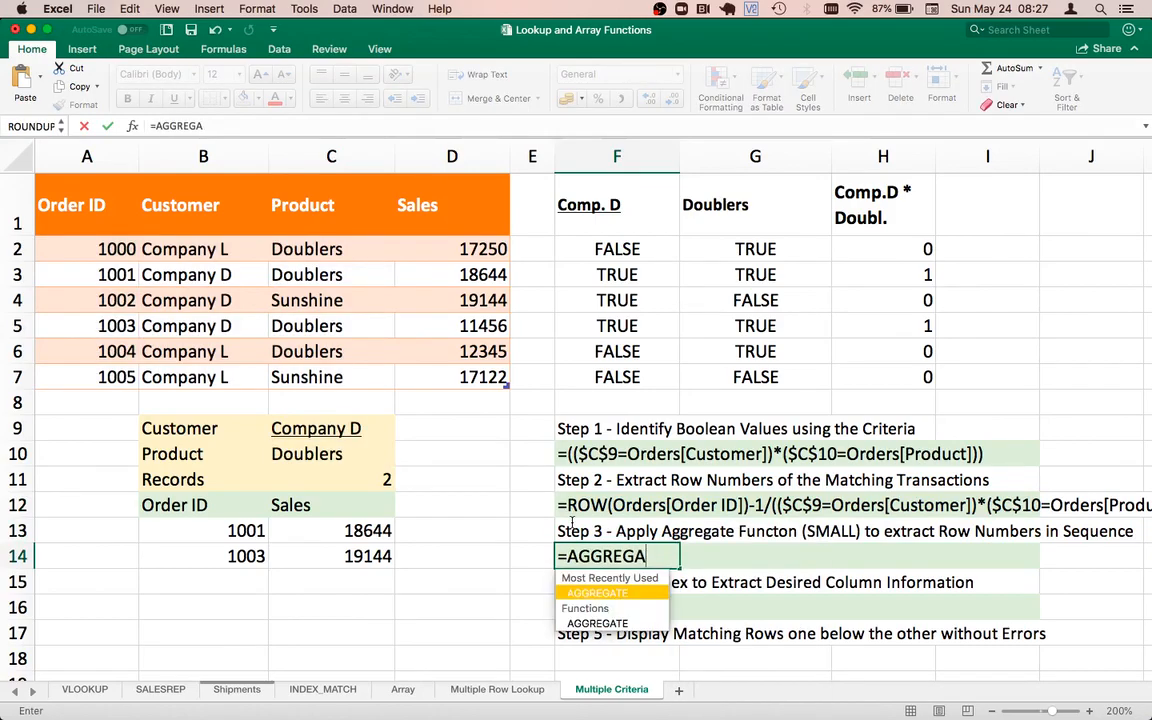
{"action": "double_click", "coordinate": [634, 594]}
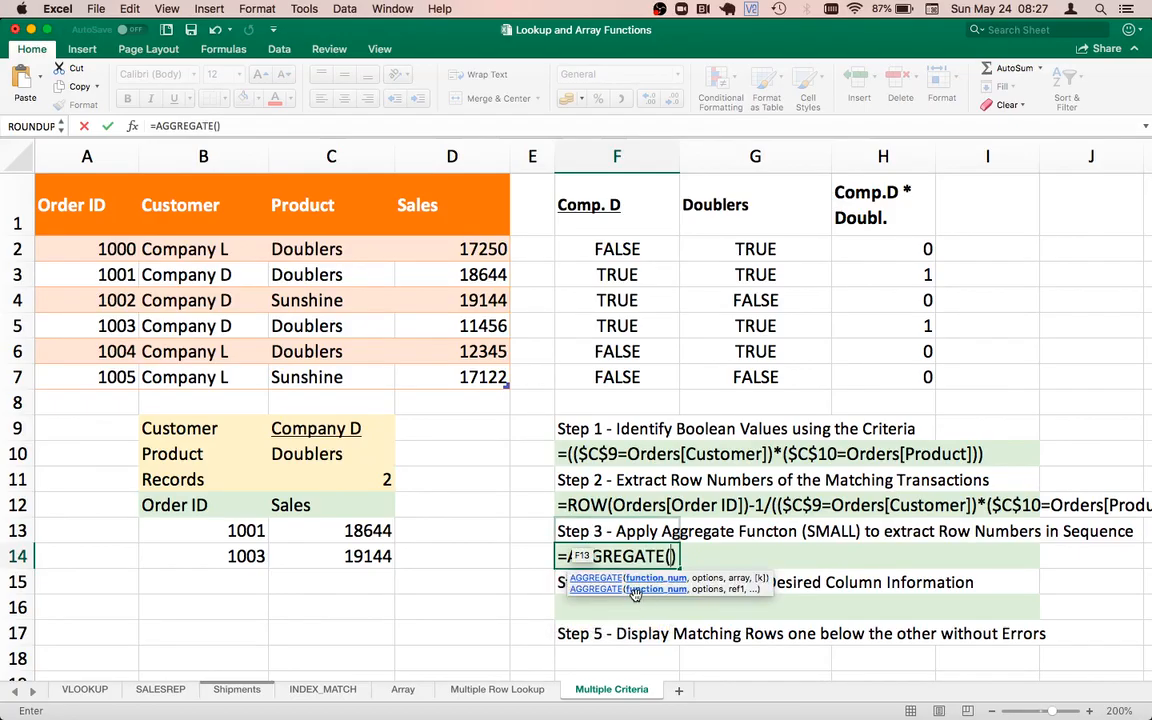
{"action": "type", "text": "15,6,"}
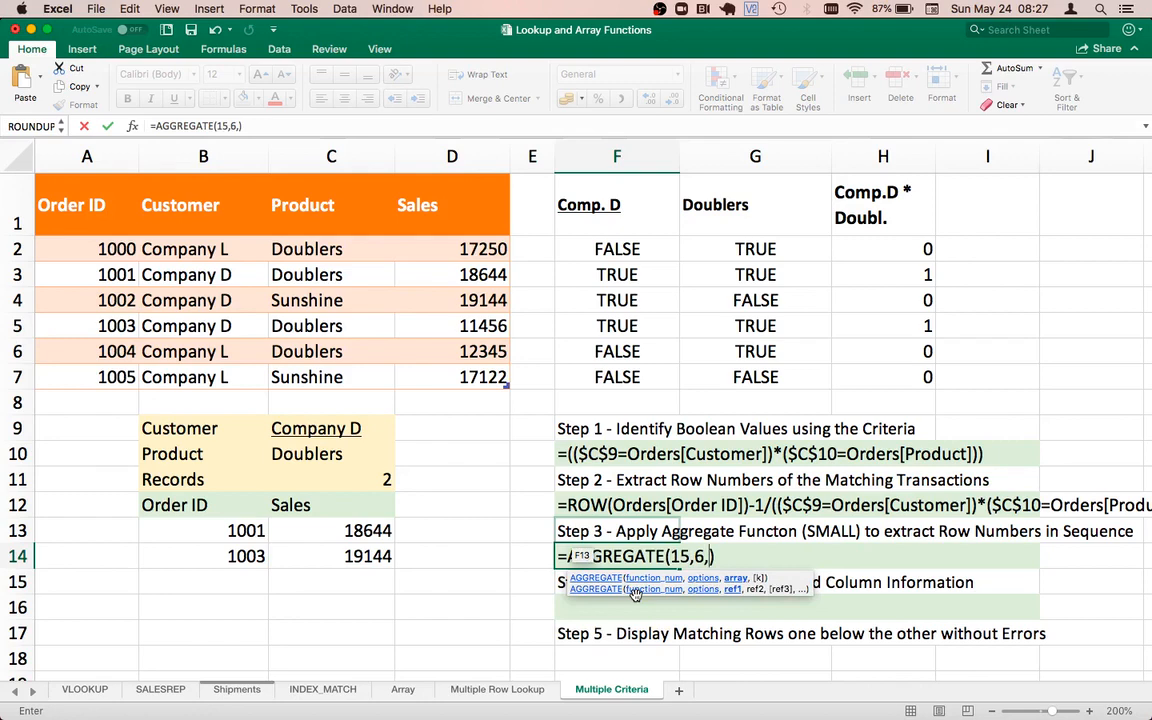
Complete the F14 formula with array ROW(Orders[Order ID])-1/(($C$9=Orders[Customer])*($C$10=Orders[Product])) and k value 1.
{"action": "type", "text": "ROW(Orders[Order ID])-1/(($C$9=Orders[Customer])*($C$10=Orders[Product]))"}
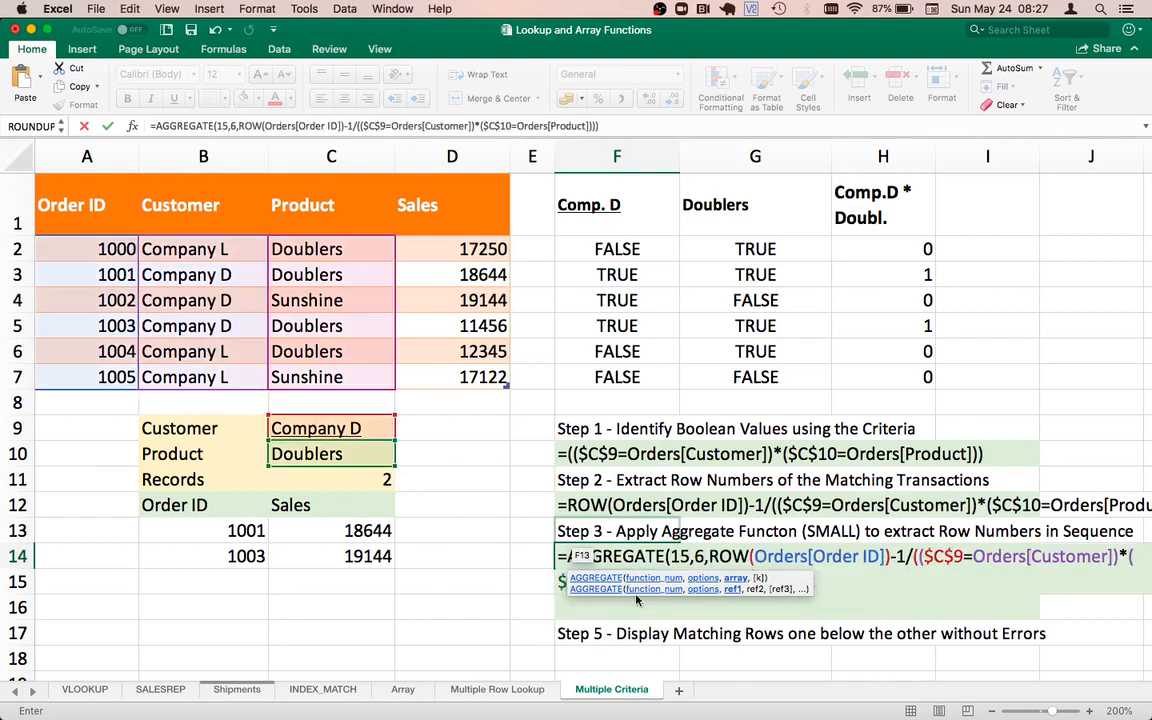
{"action": "scroll", "coordinate": [733, 519], "scroll_direction": "down", "scroll_amount": 2}
{"action": "scroll", "coordinate": [733, 519], "scroll_direction": "down", "scroll_amount": 1}
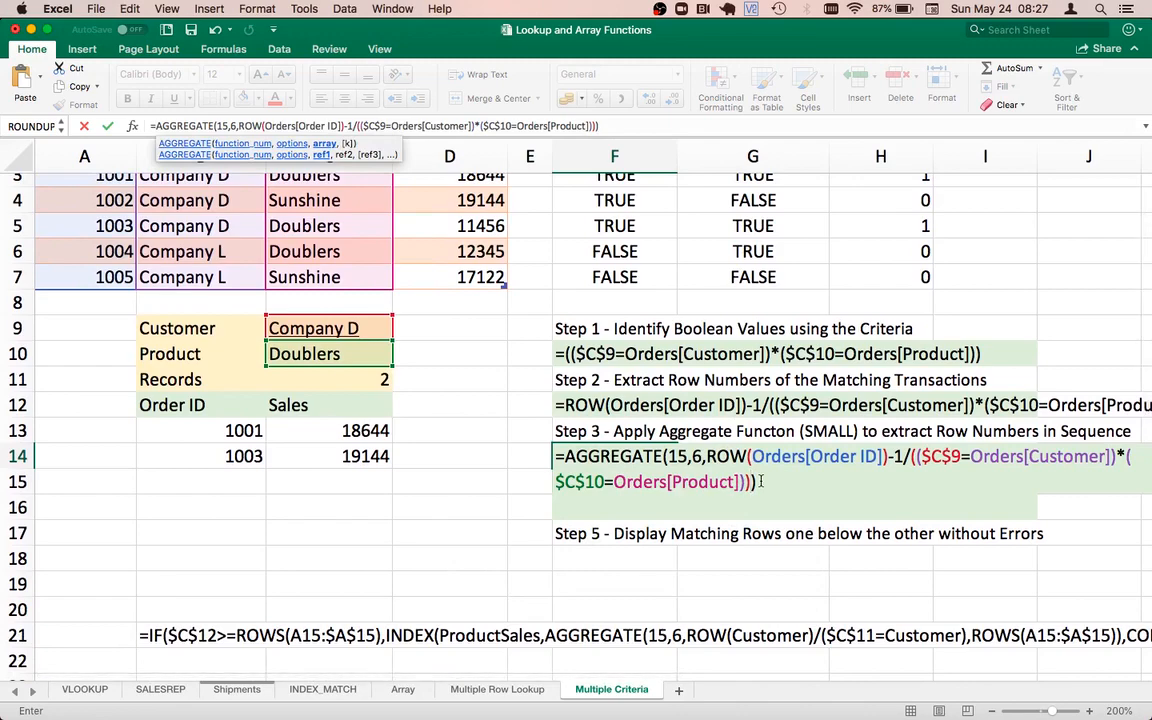
{"action": "type", "text": ","}
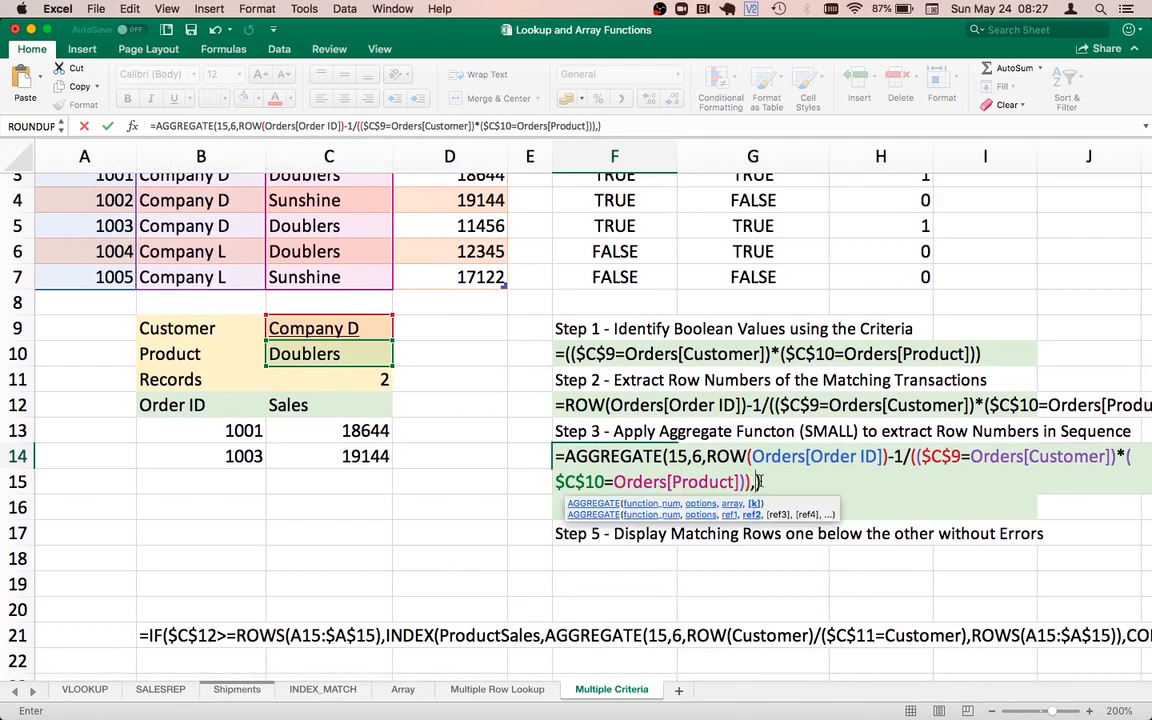
{"action": "type", "text": "1)"}
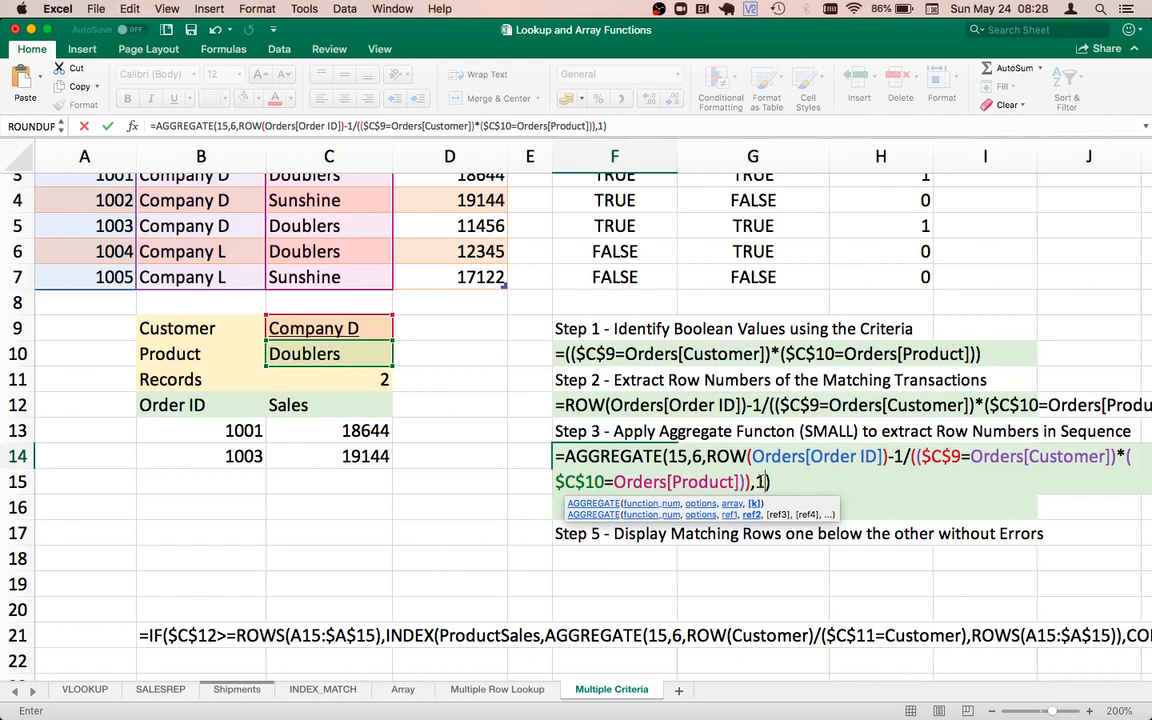
{"action": "key", "text": "Return"}
{"action": "key", "text": "Up"}
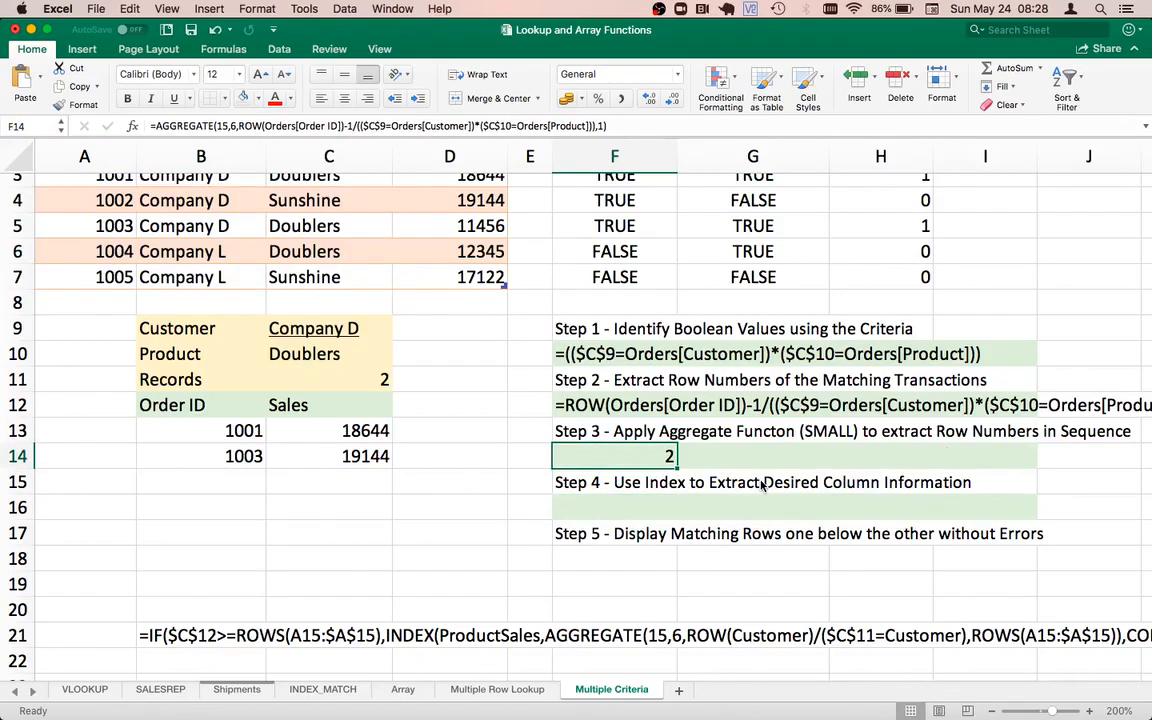
Change the customer criterion in C9 to Company L and check the F14 row number against the first order in A2.
{"action": "scroll", "coordinate": [735, 429], "scroll_direction": "up", "scroll_amount": 3}
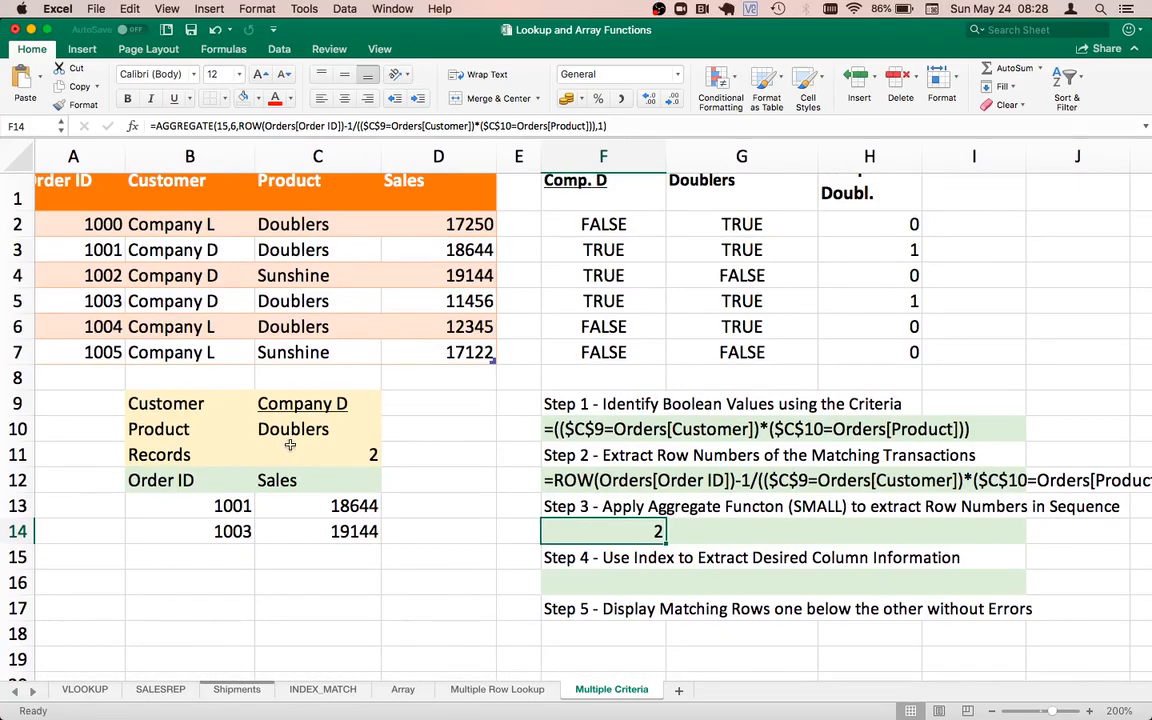
{"action": "left_click", "coordinate": [350, 403]}
{"action": "type", "text": "COM"}
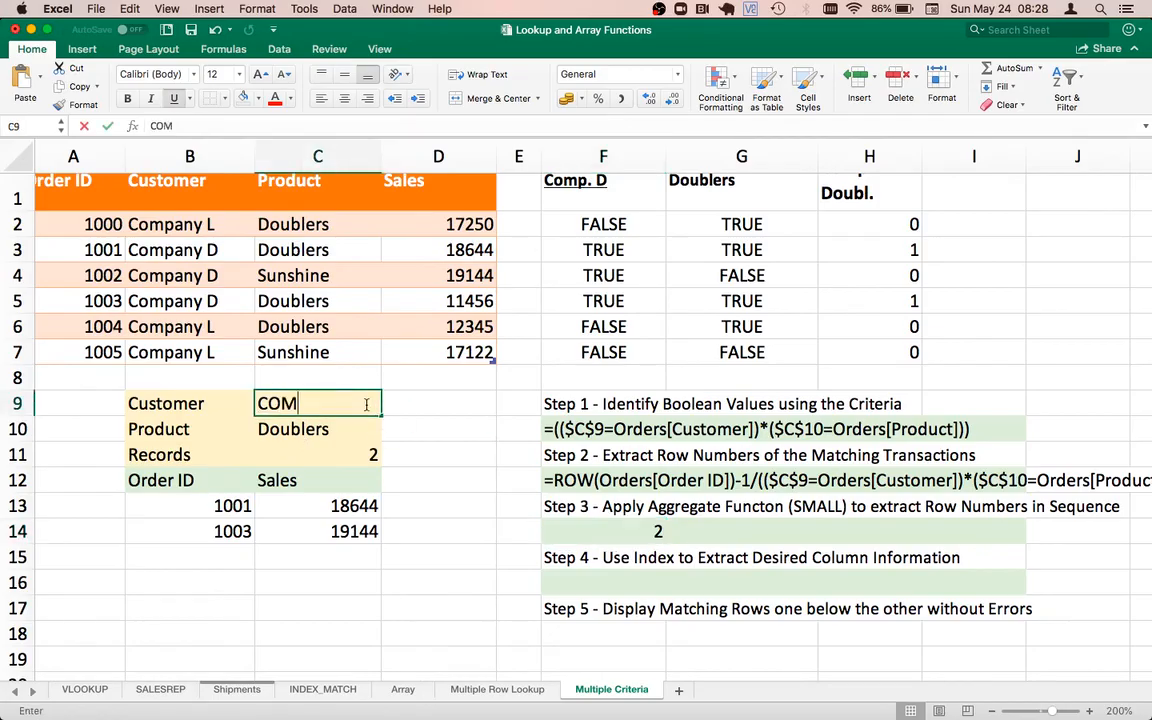
{"action": "key", "text": "BackSpace"}
{"action": "key", "text": "BackSpace"}
{"action": "type", "text": "ompan"}
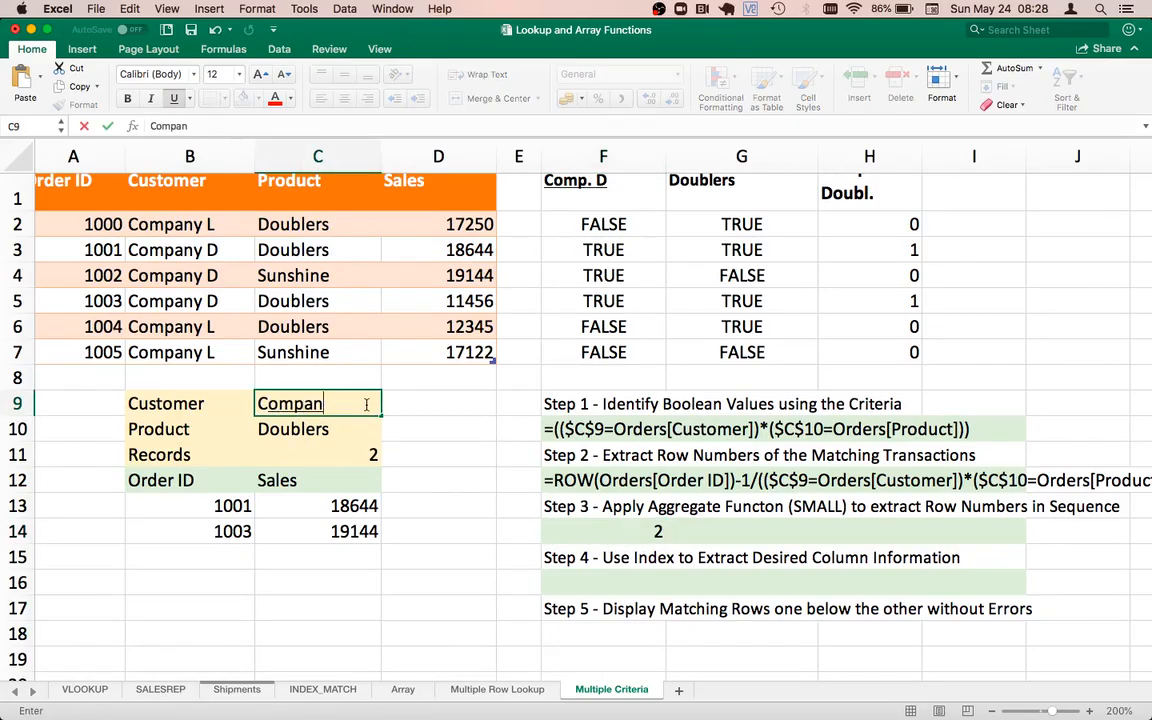
{"action": "type", "text": "y L"}
{"action": "key", "text": "Return"}
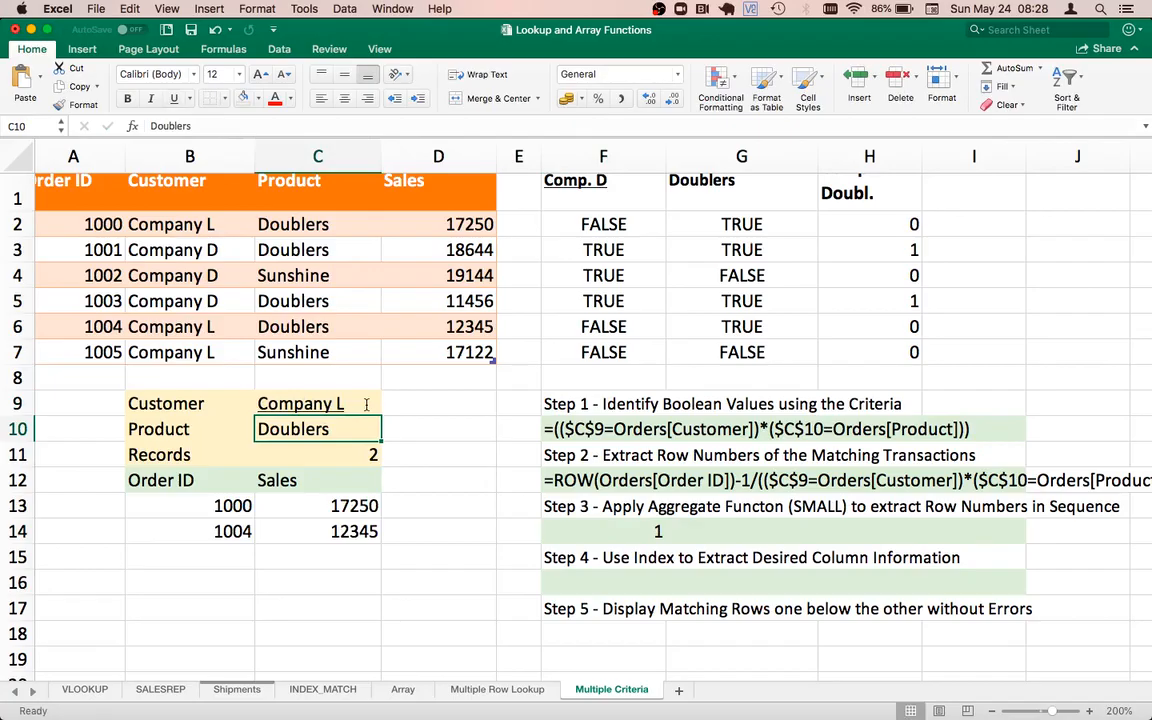
{"action": "left_click", "coordinate": [100, 224]}
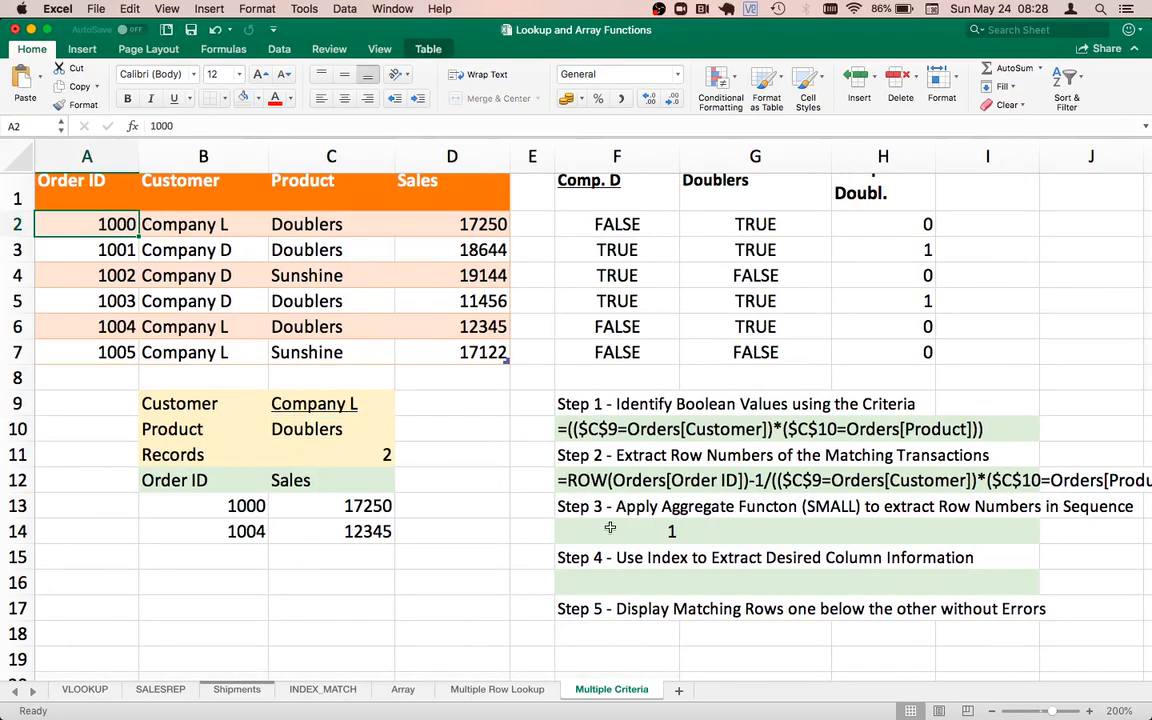
Copy the full AGGREGATE expression from the F14 formula, without the equals sign.
{"action": "left_click", "coordinate": [631, 531]}
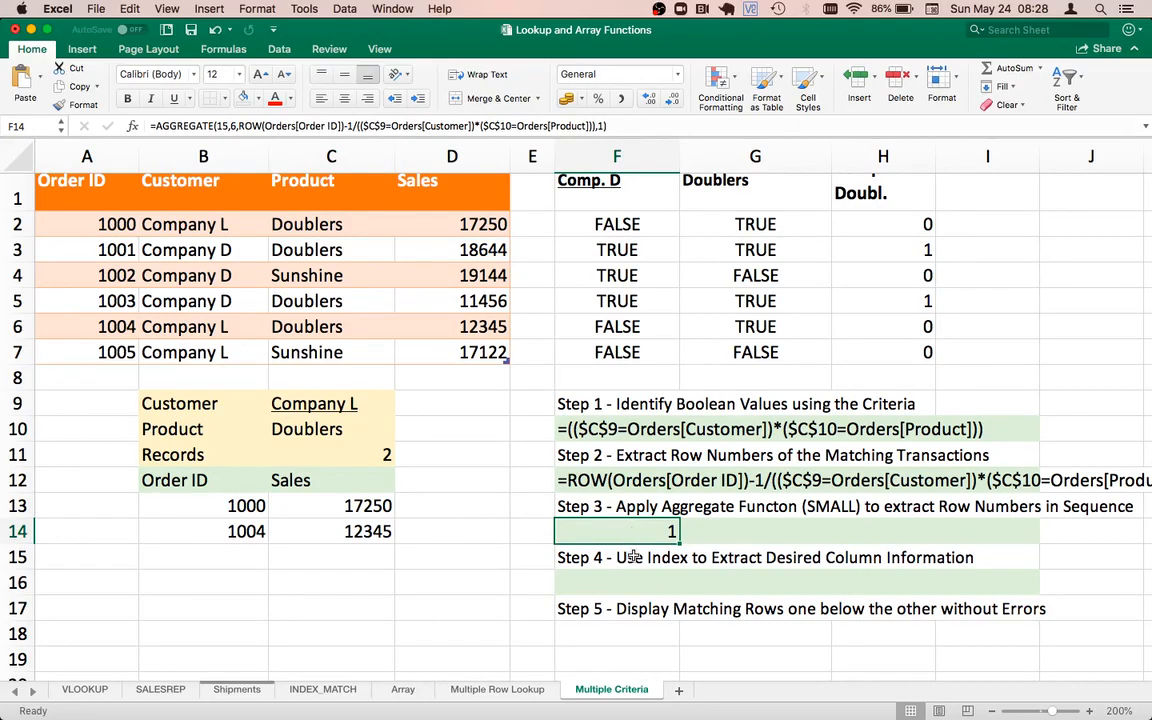
{"action": "double_click", "coordinate": [563, 532]}
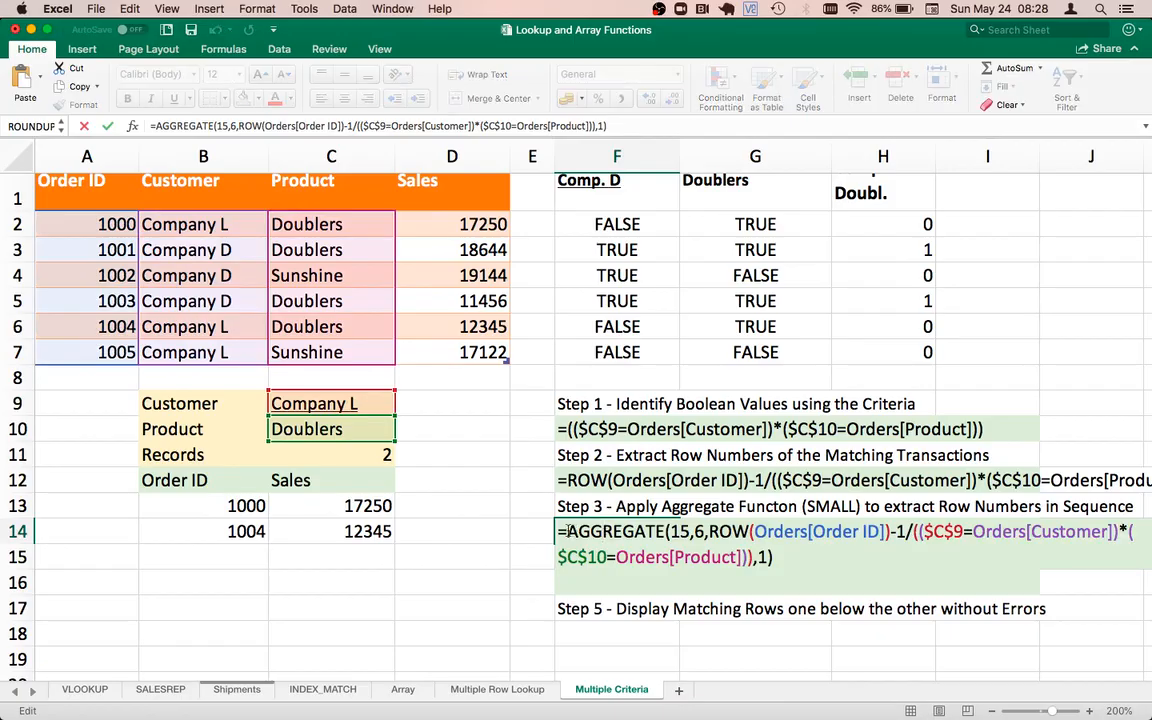
{"action": "key", "text": "super+c"}
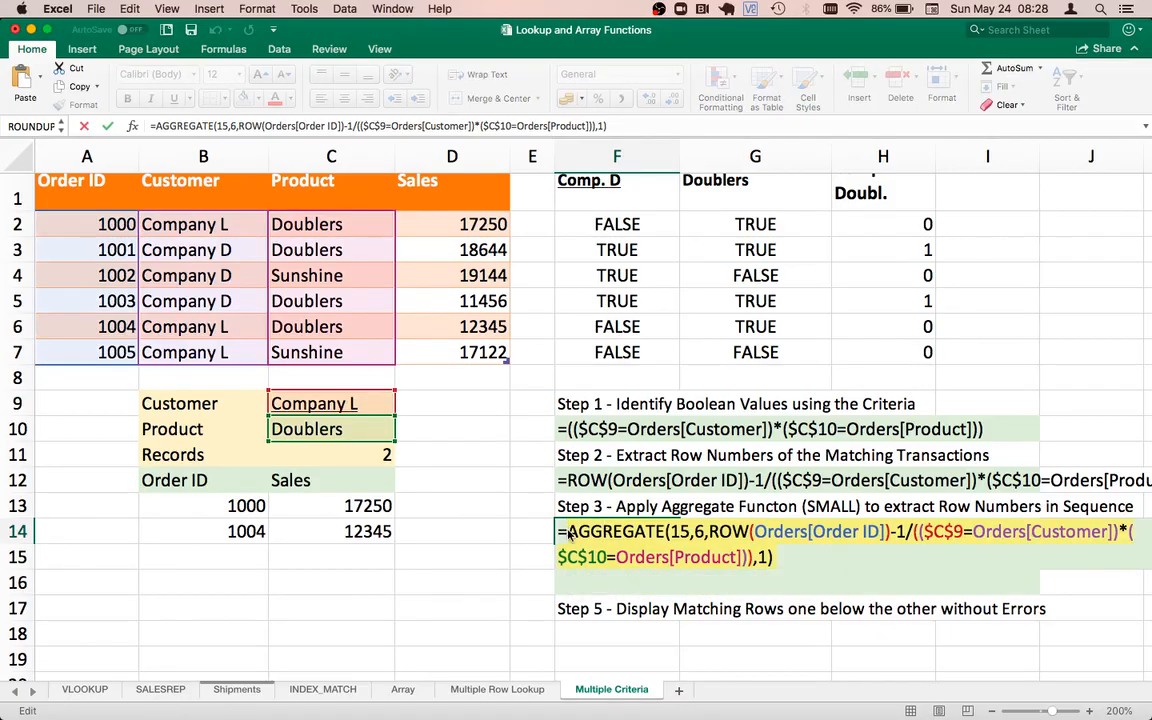
Start an INDEX formula in F16 with the Orders table as its array.
{"action": "key", "text": "Return"}
{"action": "key", "text": "Down"}
{"action": "type", "text": "=INDEX("}
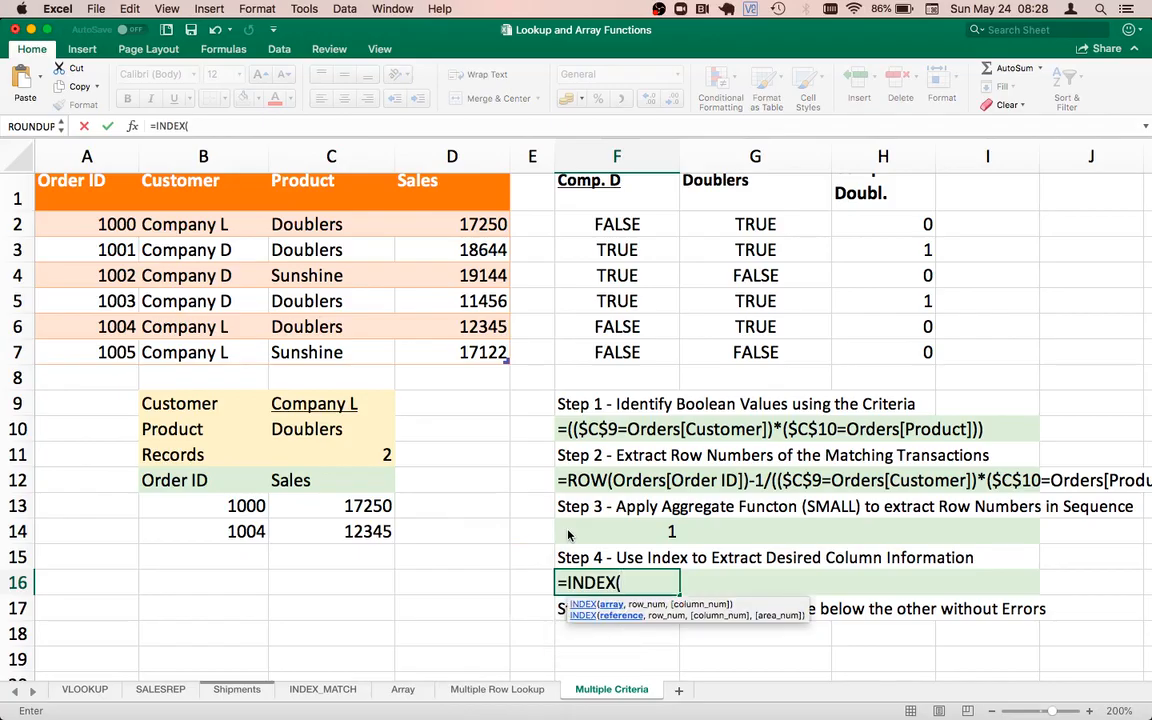
{"action": "type", "text": "ORDE"}
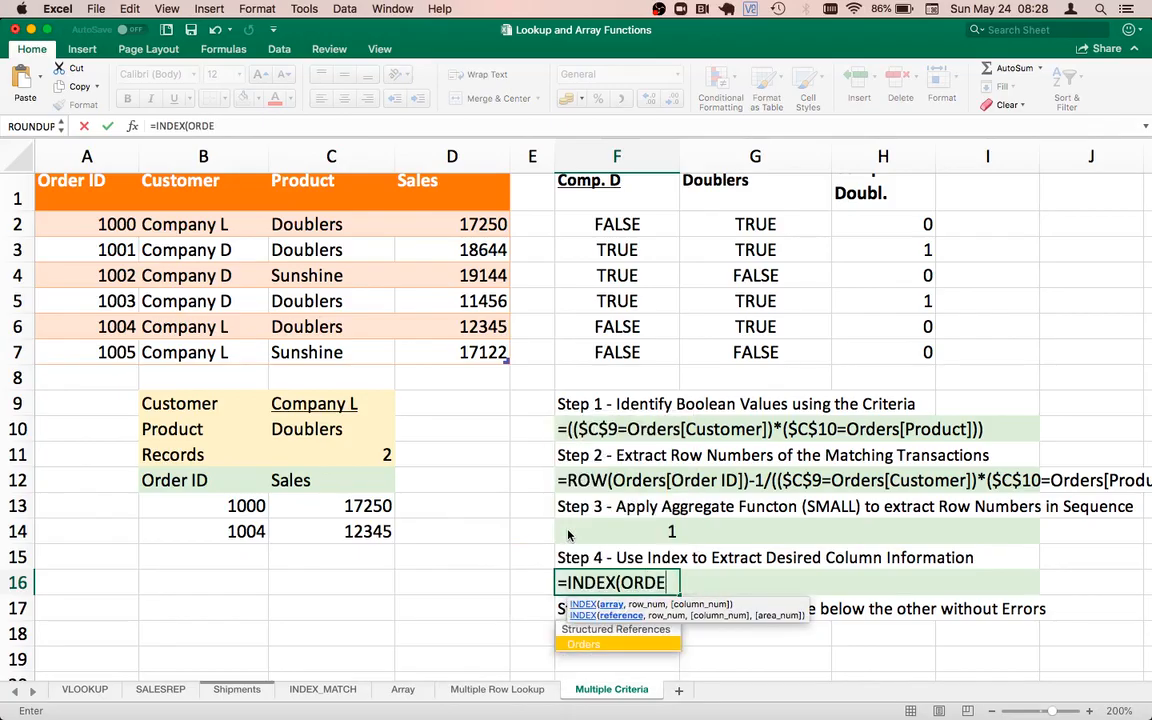
{"action": "key", "text": "BackSpace"}
{"action": "key", "text": "BackSpace"}
{"action": "key", "text": "BackSpace"}
{"action": "type", "text": "rders,"}
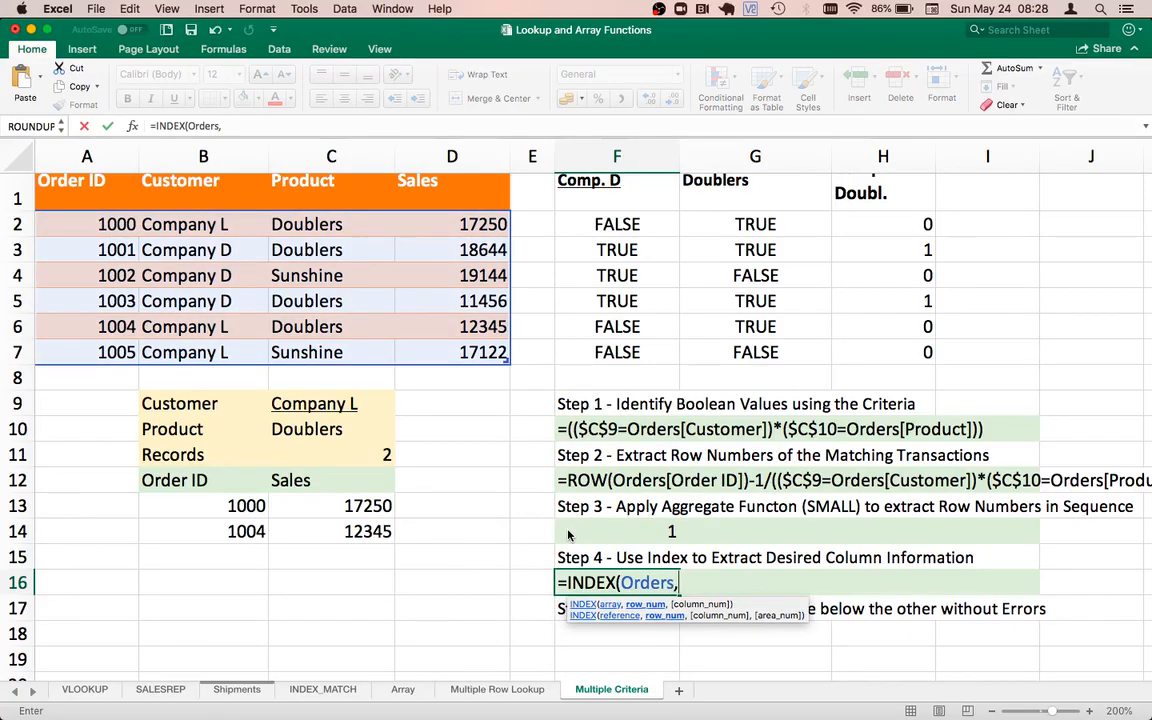
Complete the F16 INDEX formula with the copied AGGREGATE expression as row number and 1 as column number.
{"action": "key", "text": "super+v"}
{"action": "scroll", "coordinate": [651, 504], "scroll_direction": "down", "scroll_amount": 5}
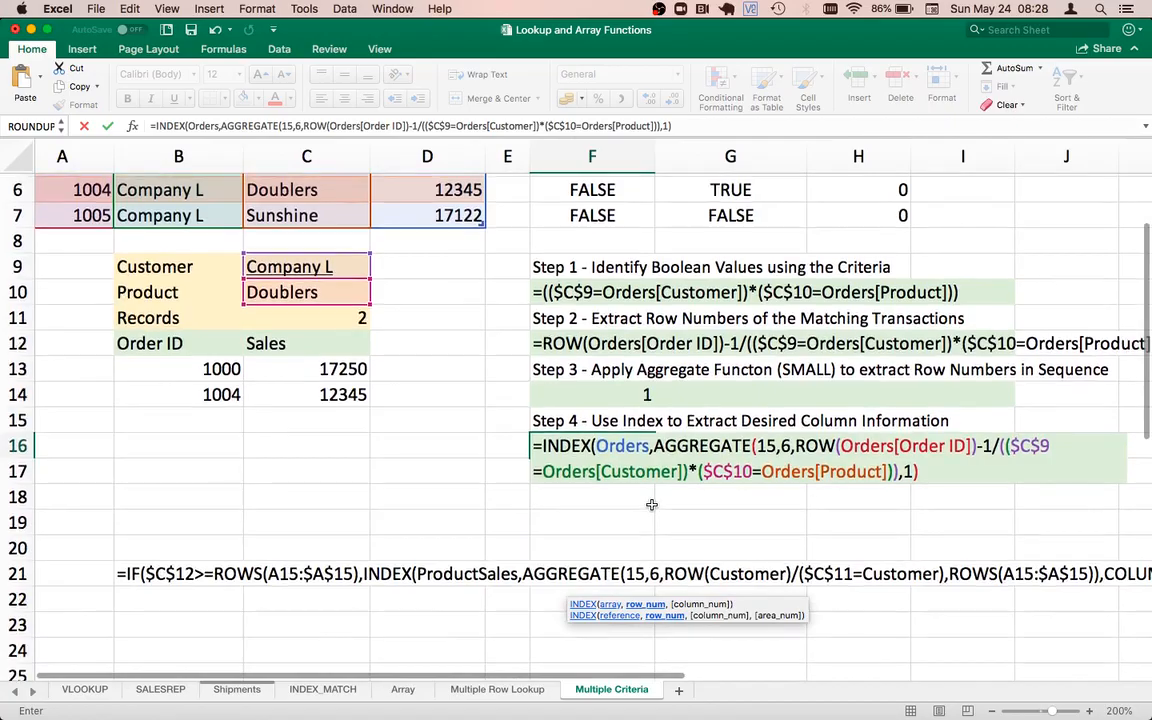
{"action": "left_click", "coordinate": [930, 475]}
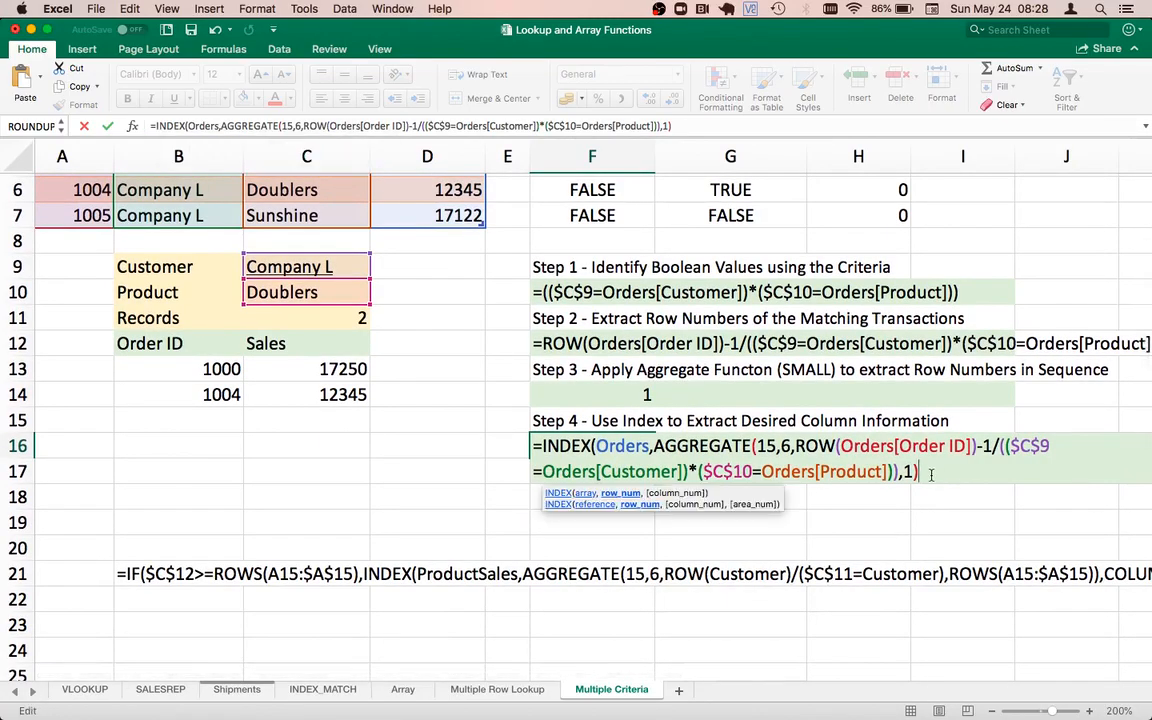
{"action": "type", "text": ","}
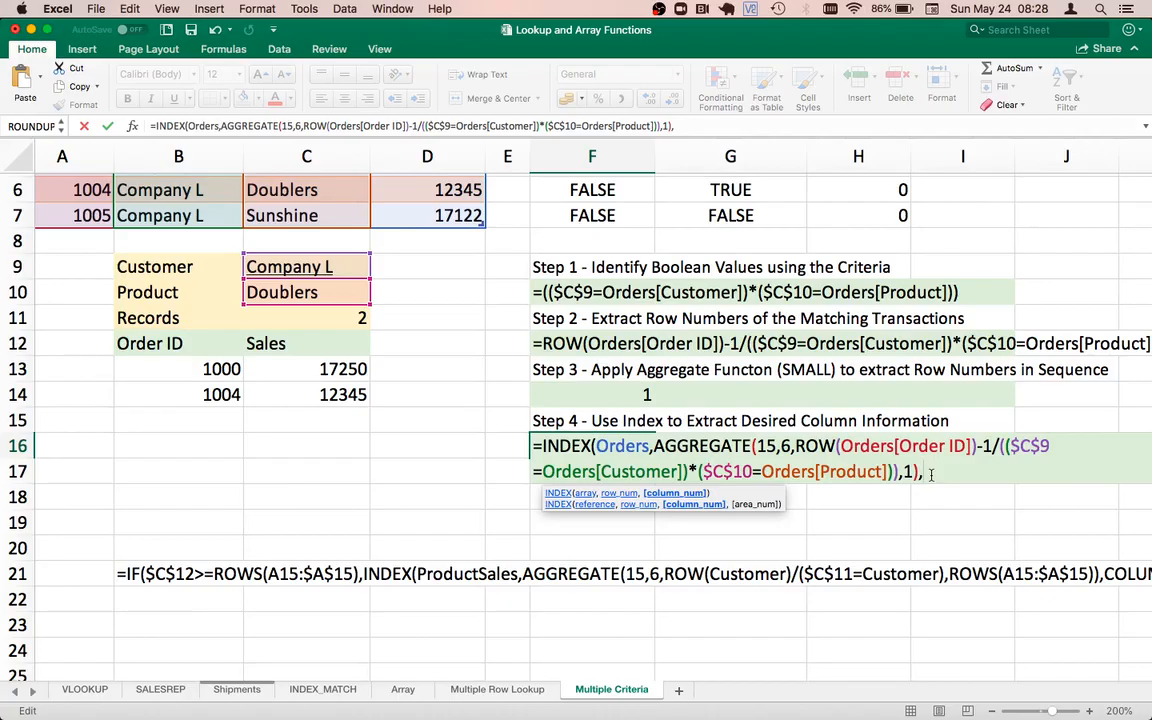
{"action": "type", "text": "1)"}
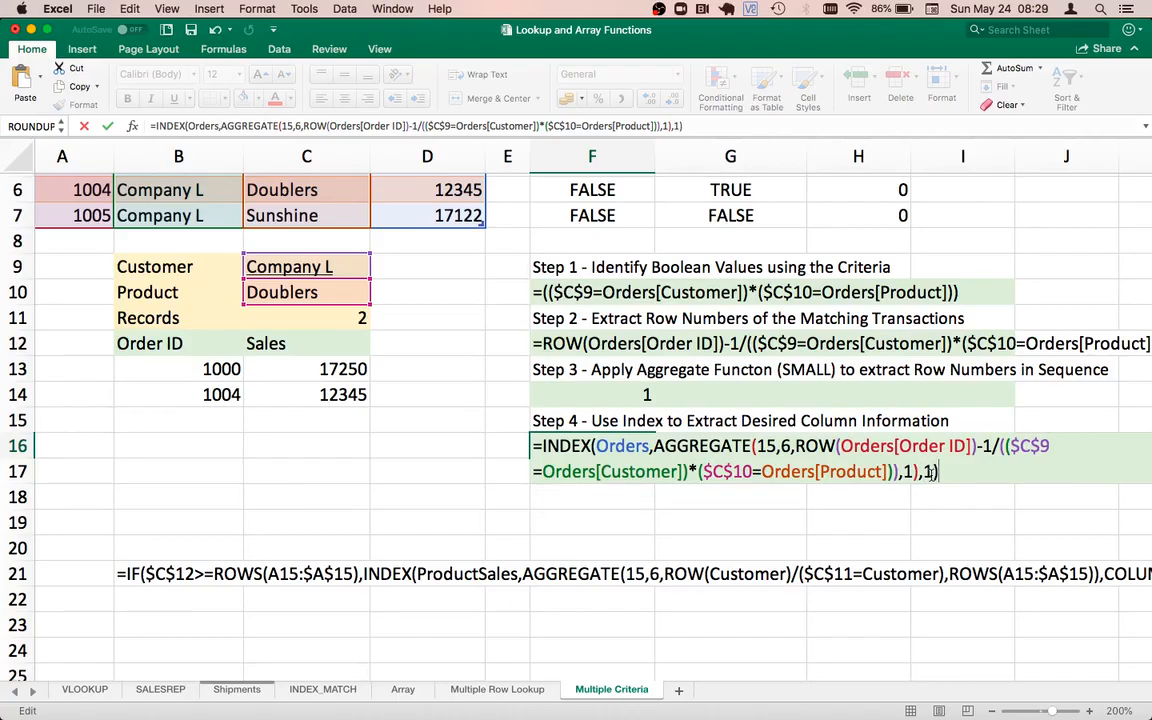
{"action": "key", "text": "Return"}
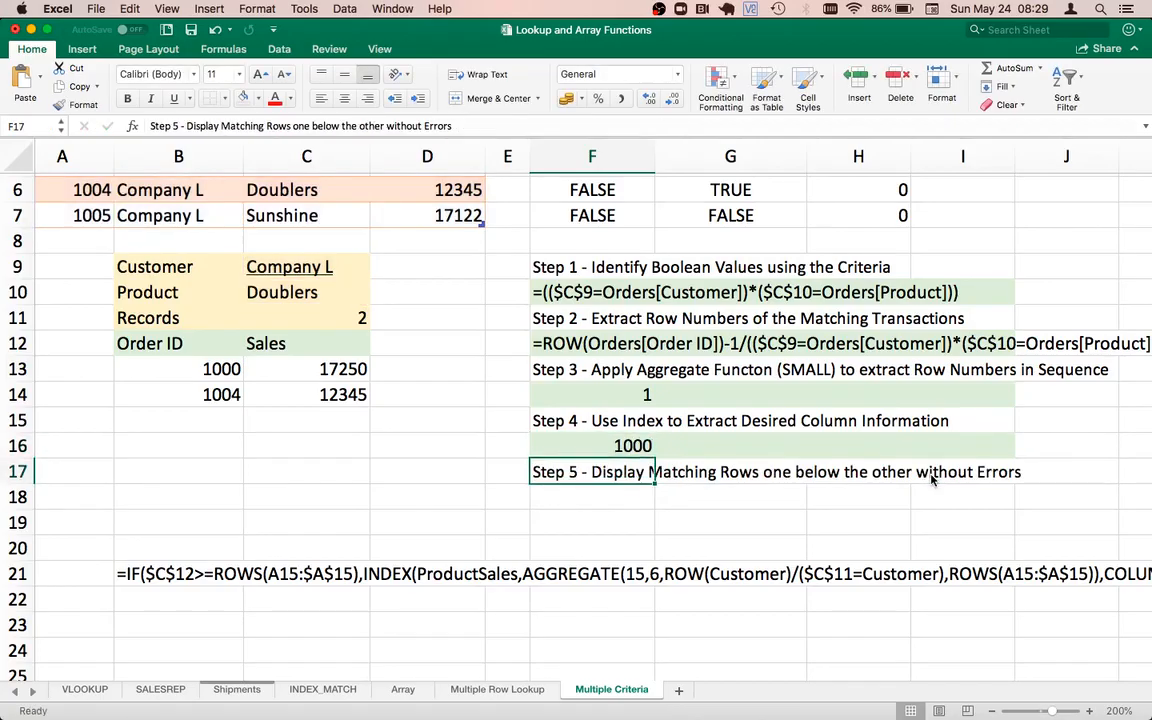
{"action": "key", "text": "Up"}
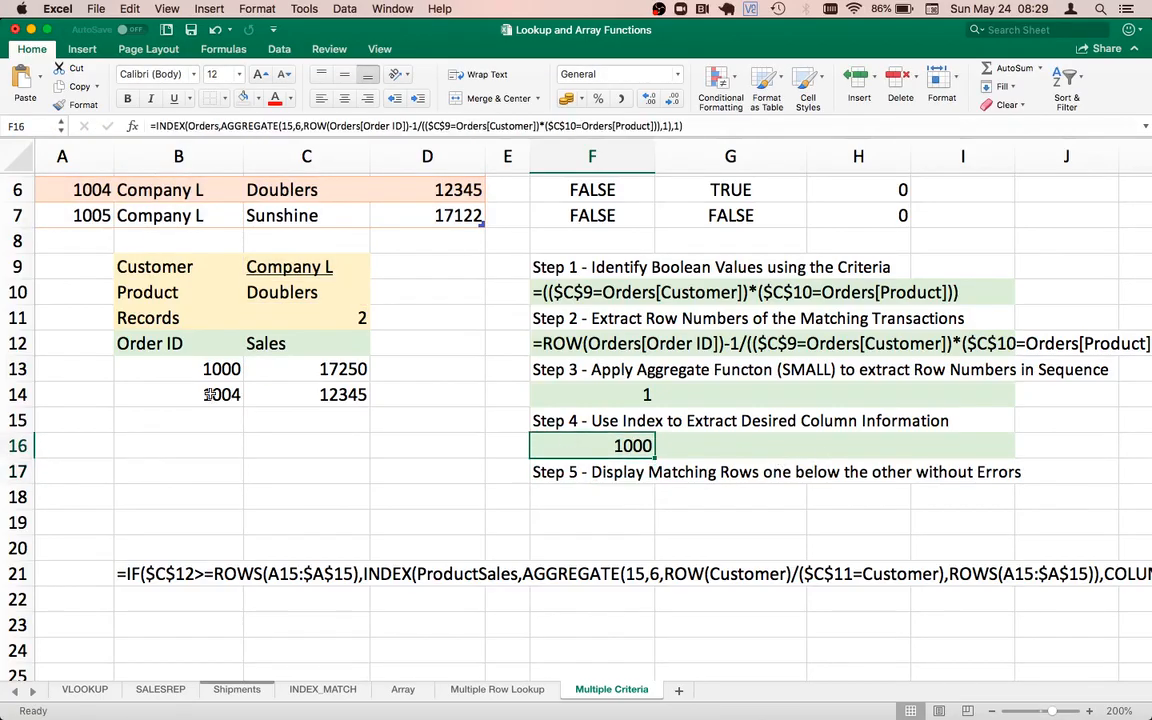
Change the product criterion in C10 to Sunshine and check the INDEX result in F16.
{"action": "left_click", "coordinate": [184, 368]}
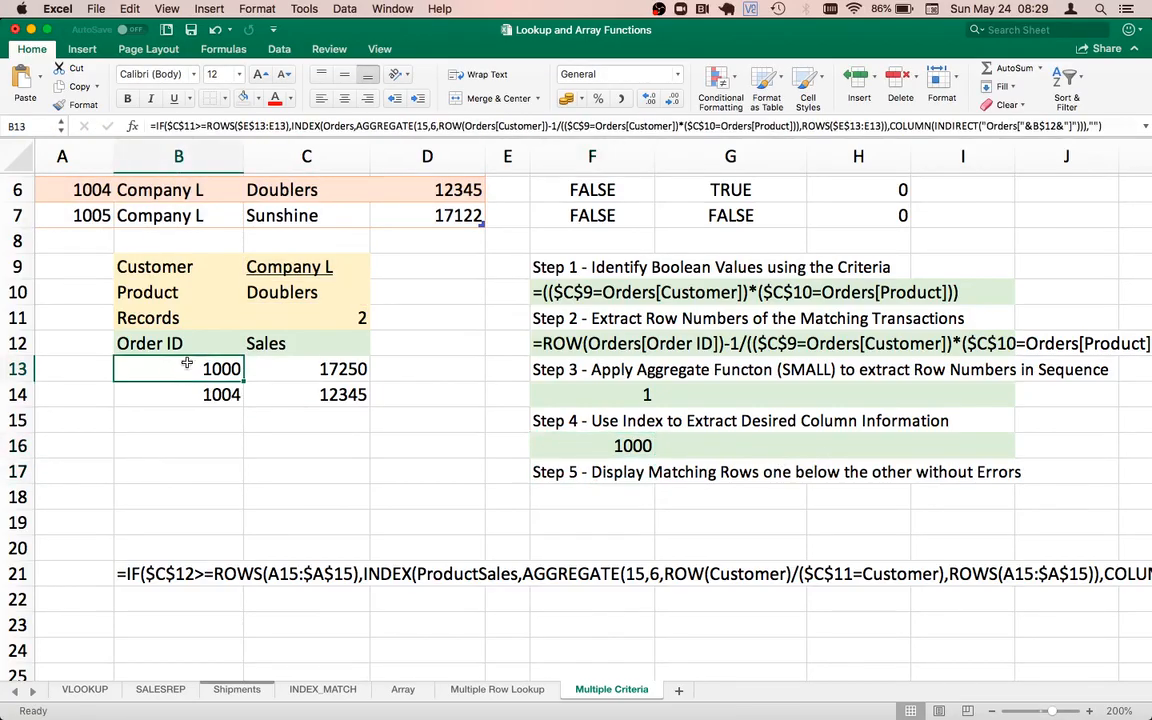
{"action": "left_click", "coordinate": [300, 292]}
{"action": "type", "text": "Sunshine"}
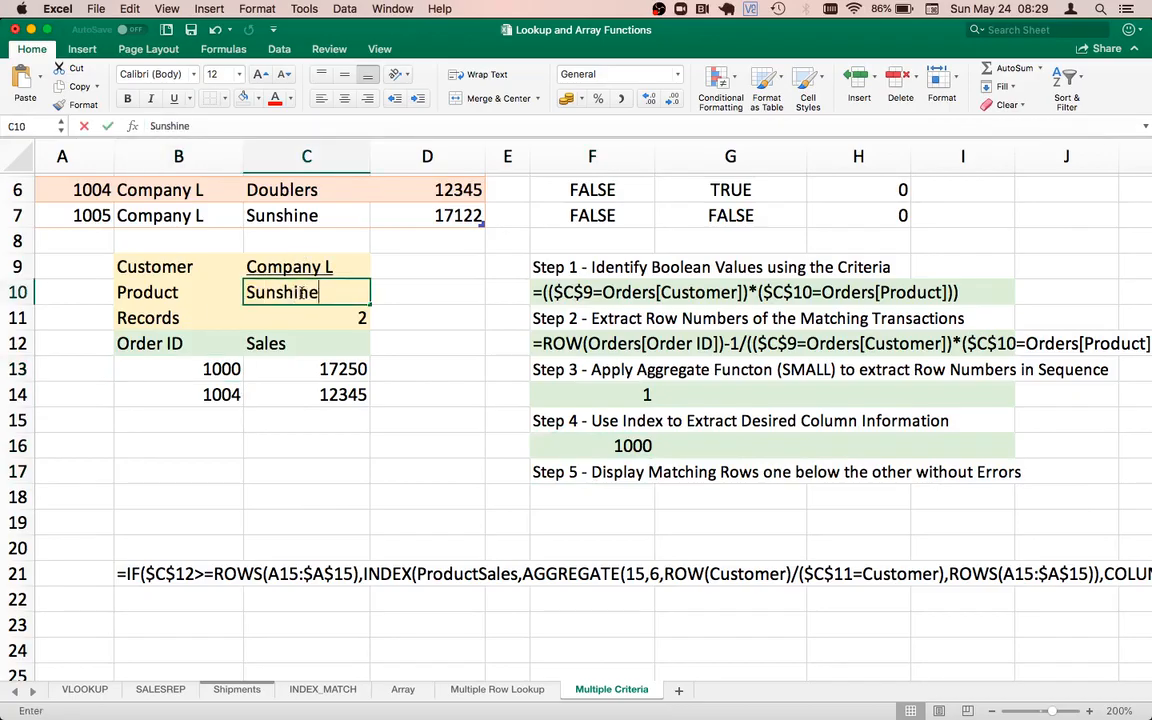
{"action": "key", "text": "Return"}
{"action": "left_click", "coordinate": [591, 444]}
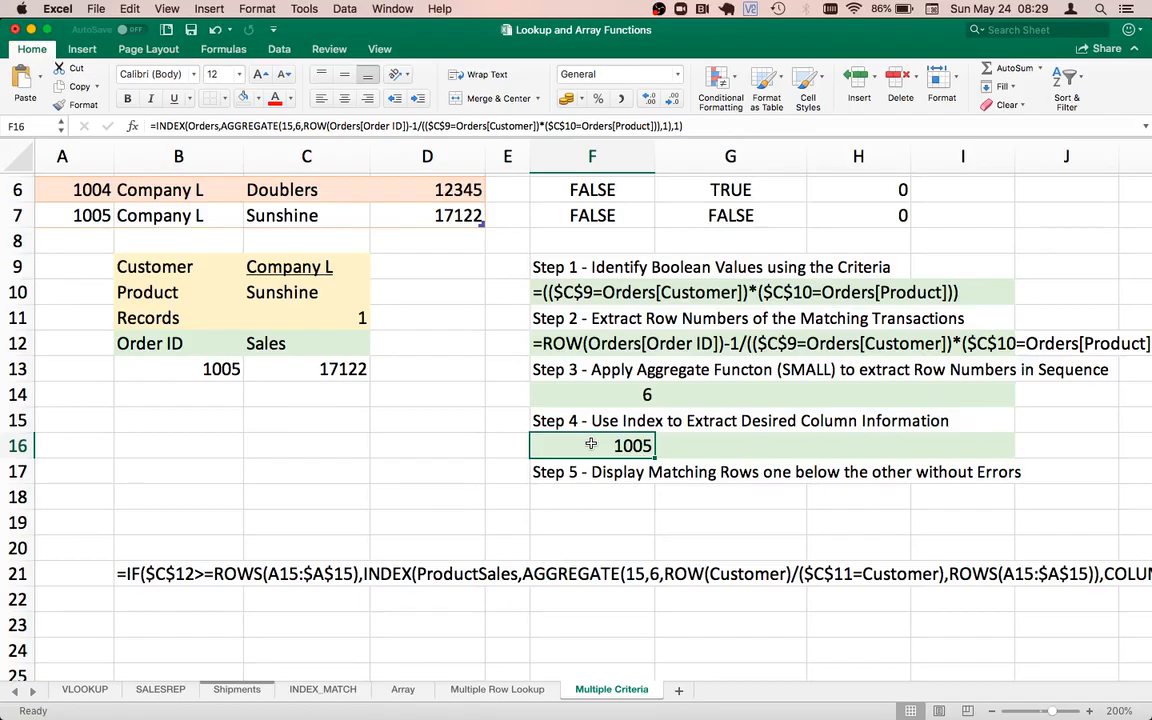
Examine the existing results range B13:C15 and the formula in B13.
{"action": "key", "text": "Down"}
{"action": "key", "text": "Down"}
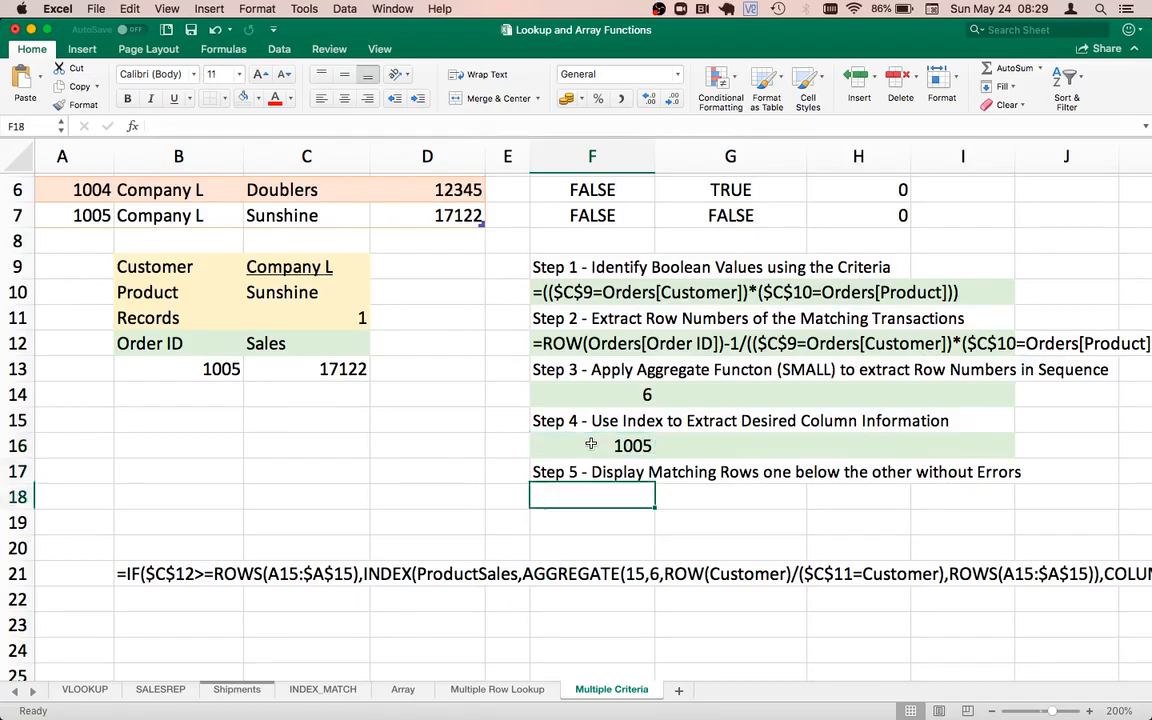
{"action": "key", "text": "Up"}
{"action": "key", "text": "Up"}
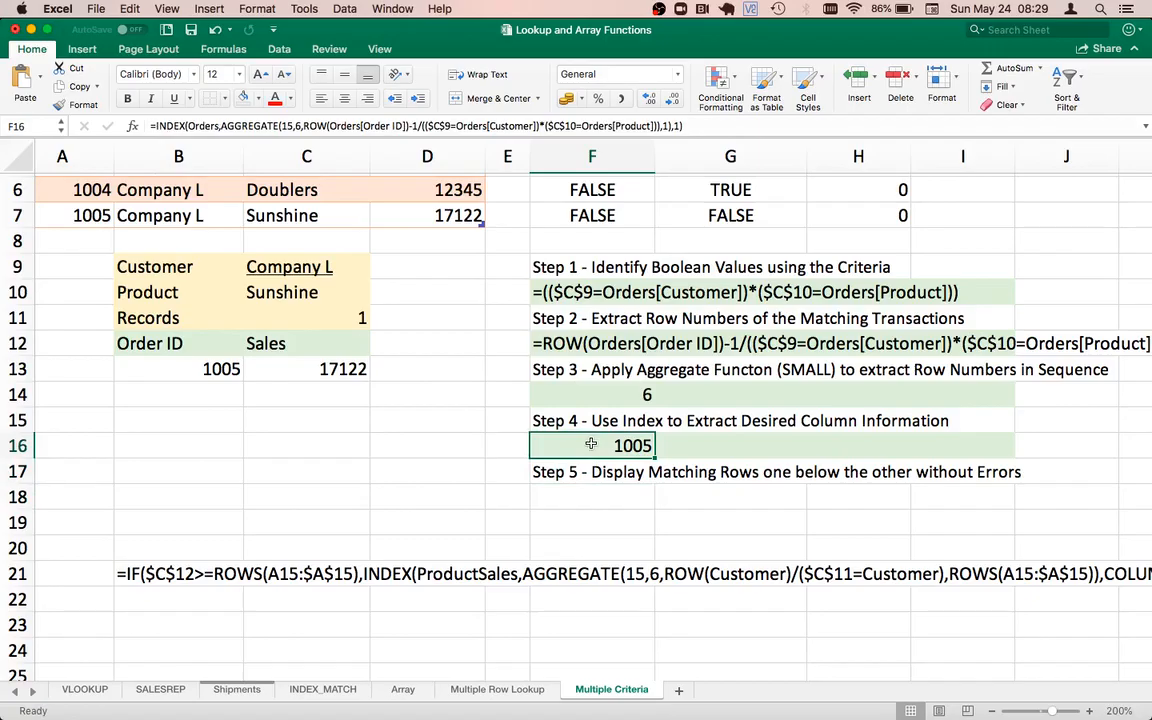
{"action": "left_click_drag", "start_coordinate": [189, 370], "coordinate": [275, 425]}
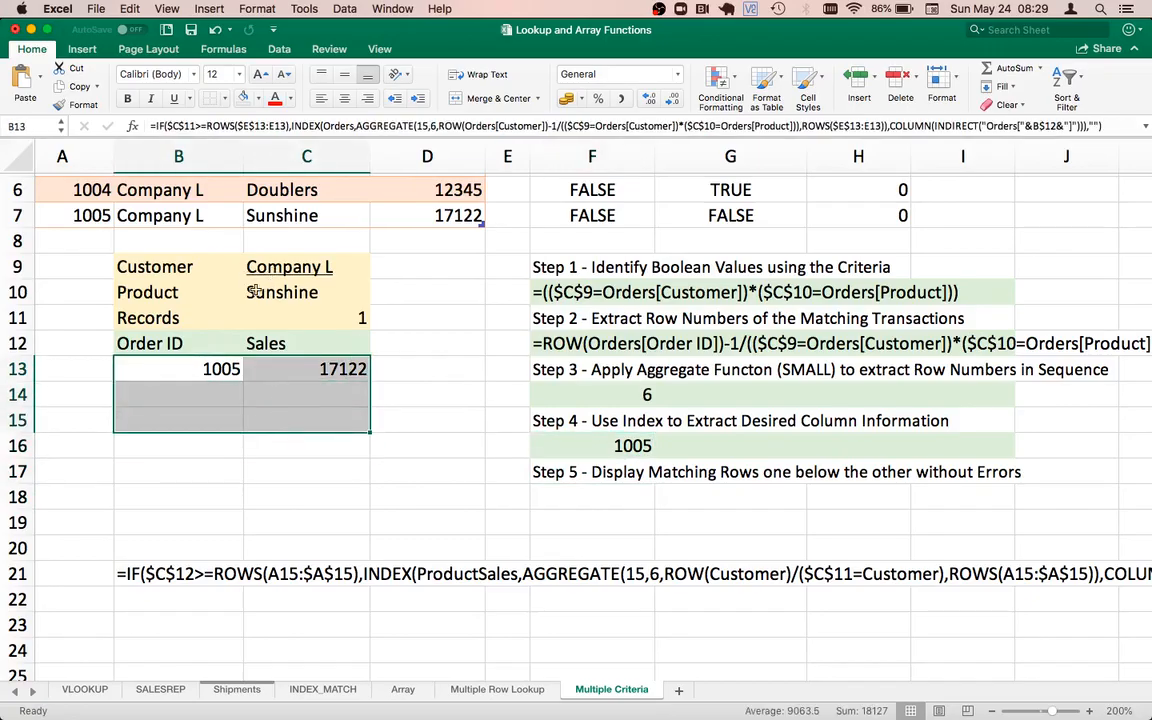
{"action": "left_click", "coordinate": [197, 369]}
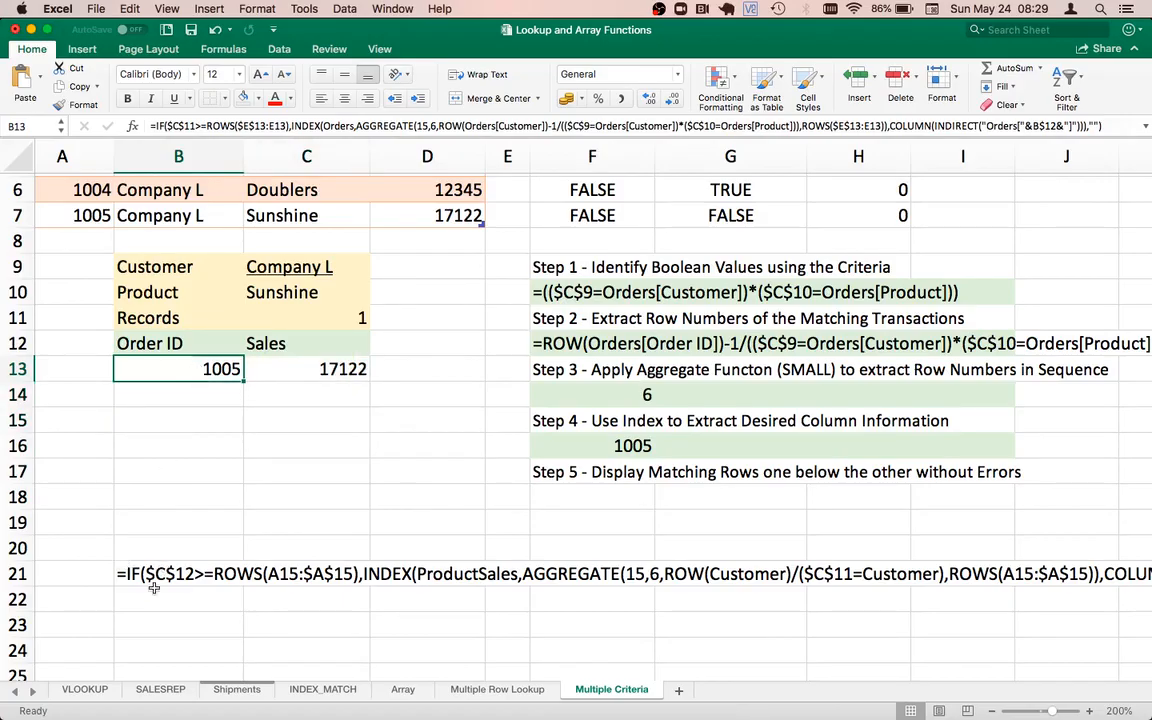
{"action": "scroll", "coordinate": [165, 478], "scroll_direction": "up", "scroll_amount": 5}
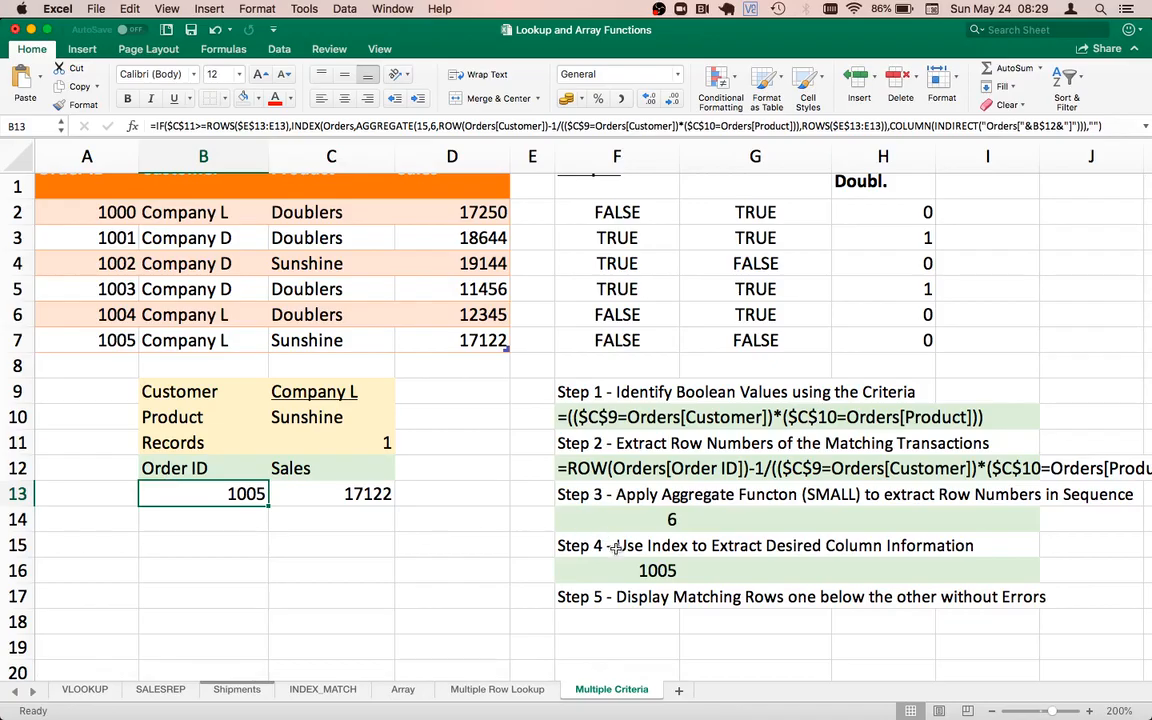
Copy the full INDEX formula text from F16, leaving the cell unchanged.
{"action": "left_click", "coordinate": [617, 566]}
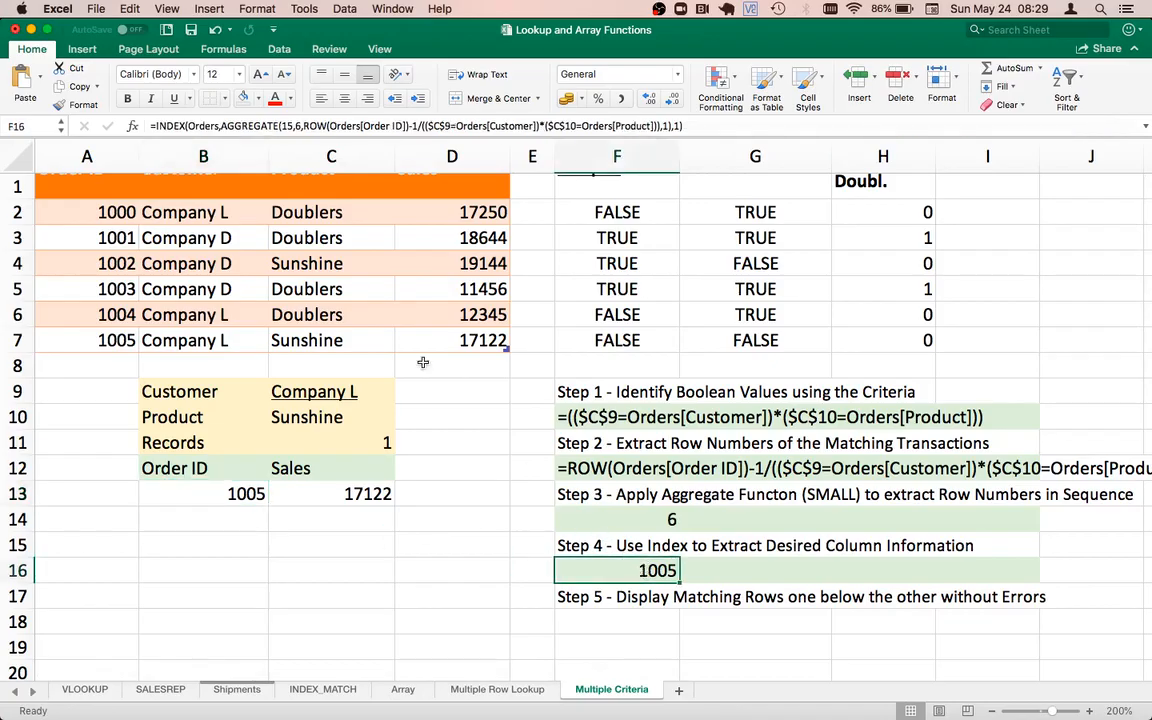
{"action": "double_click", "coordinate": [597, 570]}
{"action": "key", "text": "Left"}
{"action": "key", "text": "shift+Down"}
{"action": "key", "text": "shift+Down"}
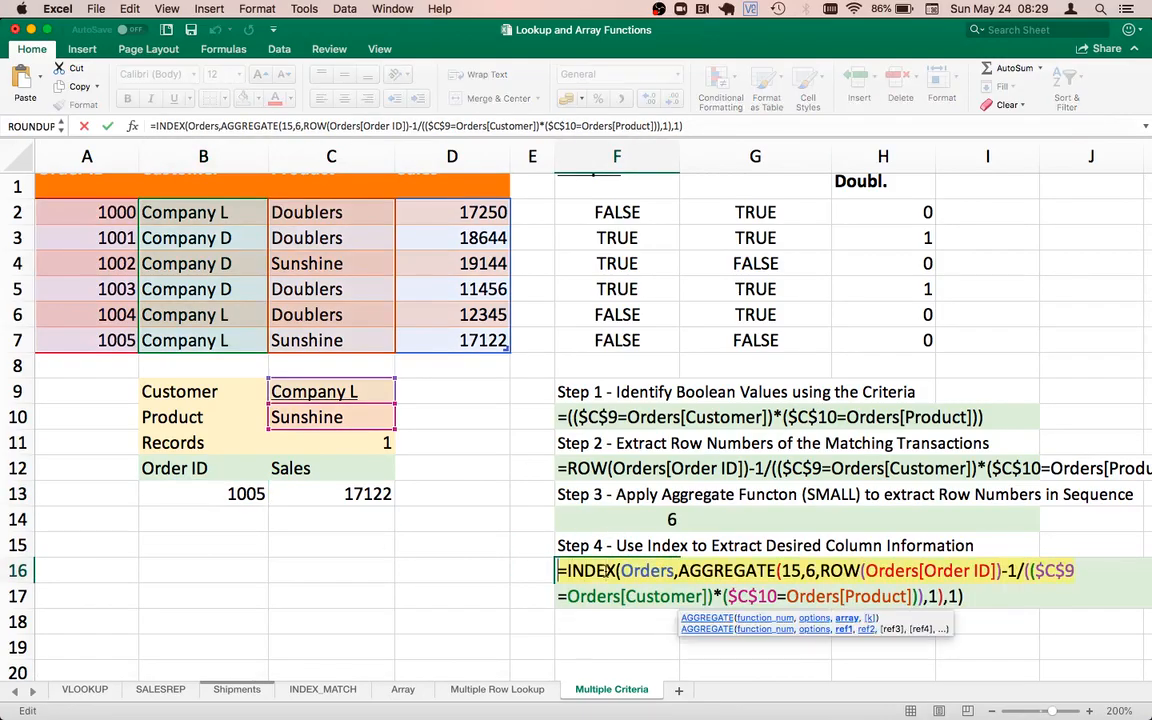
{"action": "key", "text": "super+c"}
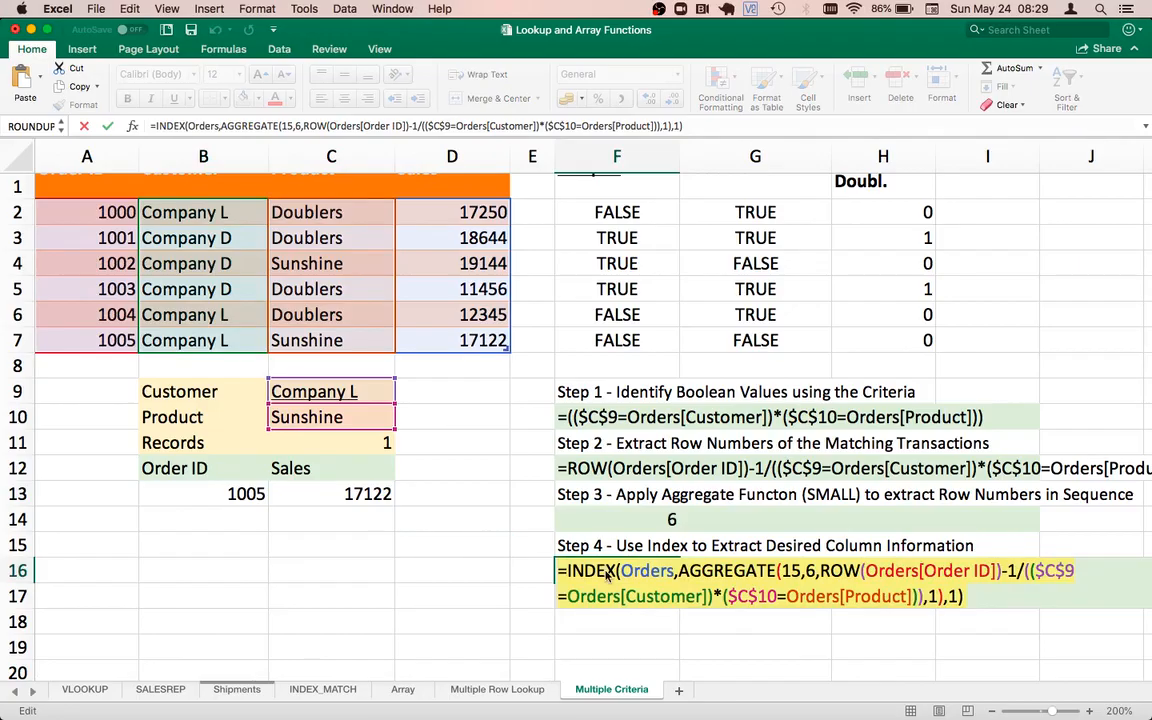
{"action": "key", "text": "Escape"}
Replace the Order ID formula in B13 with the copied INDEX formula and clear the Sales result in C13.
{"action": "key", "text": "Left"}
{"action": "key", "text": "Left"}
{"action": "key", "text": "Left"}
{"action": "key", "text": "Left"}
{"action": "key", "text": "Up"}
{"action": "key", "text": "Up"}
{"action": "key", "text": "Up"}
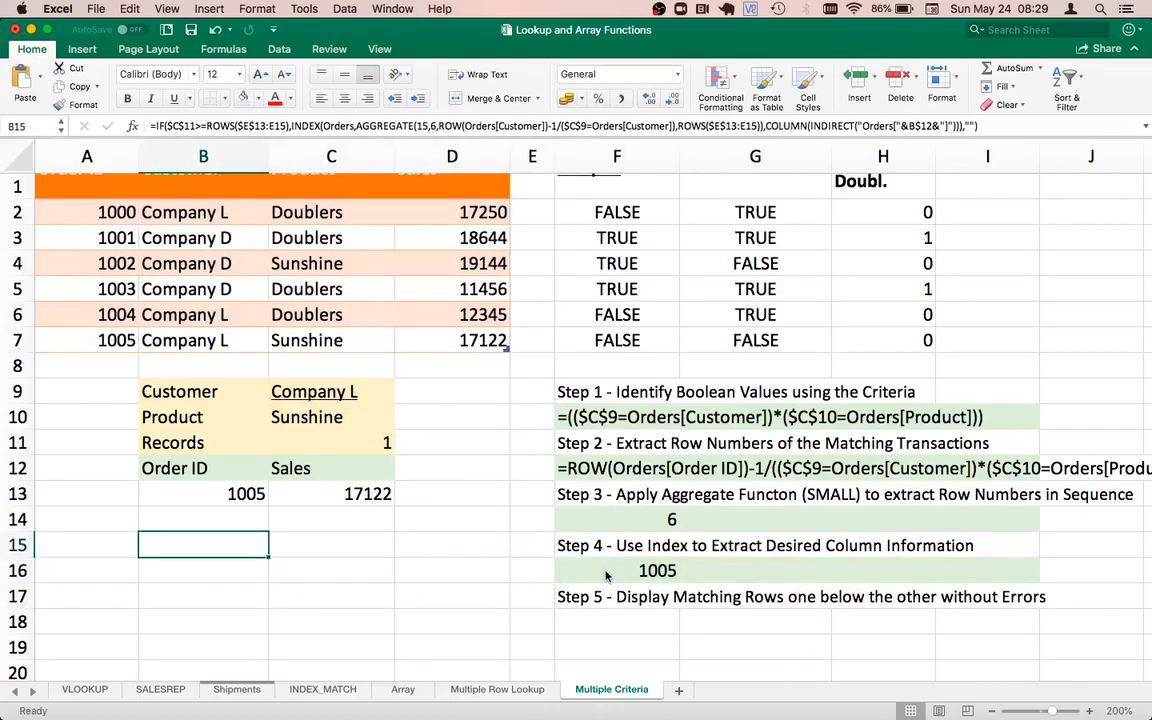
{"action": "key", "text": "super+v"}
{"action": "key", "text": "Right"}
{"action": "key", "text": "super+v"}
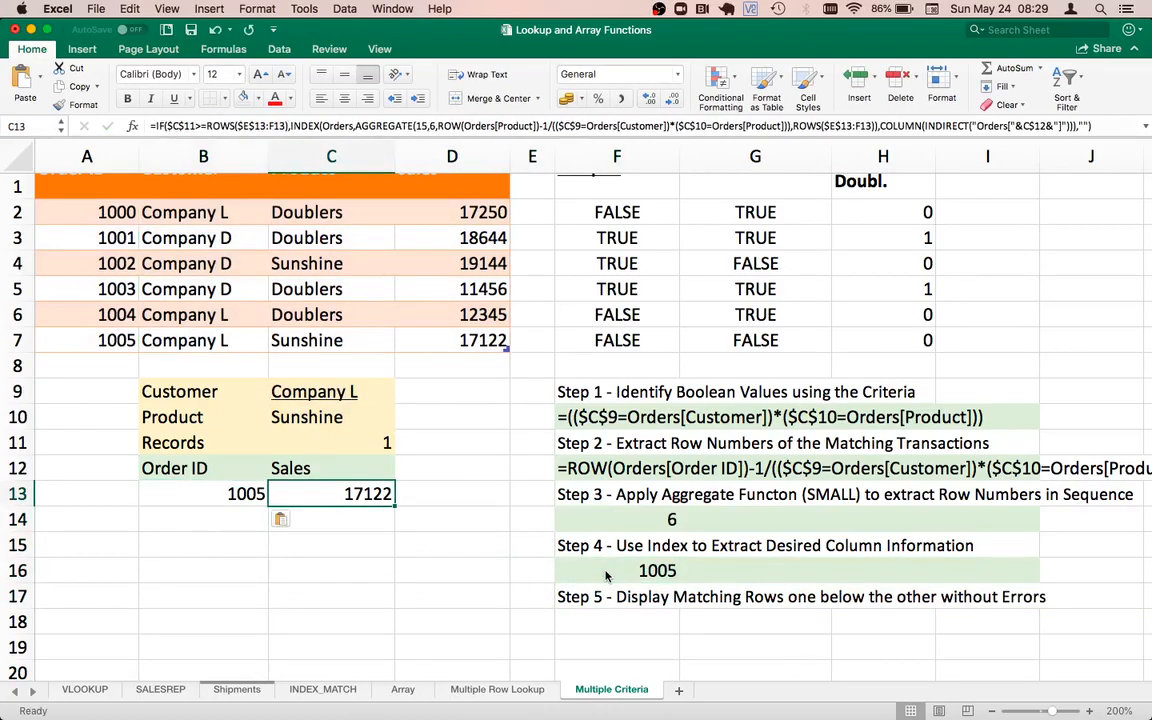
{"action": "key", "text": "Delete"}
{"action": "key", "text": "Left"}
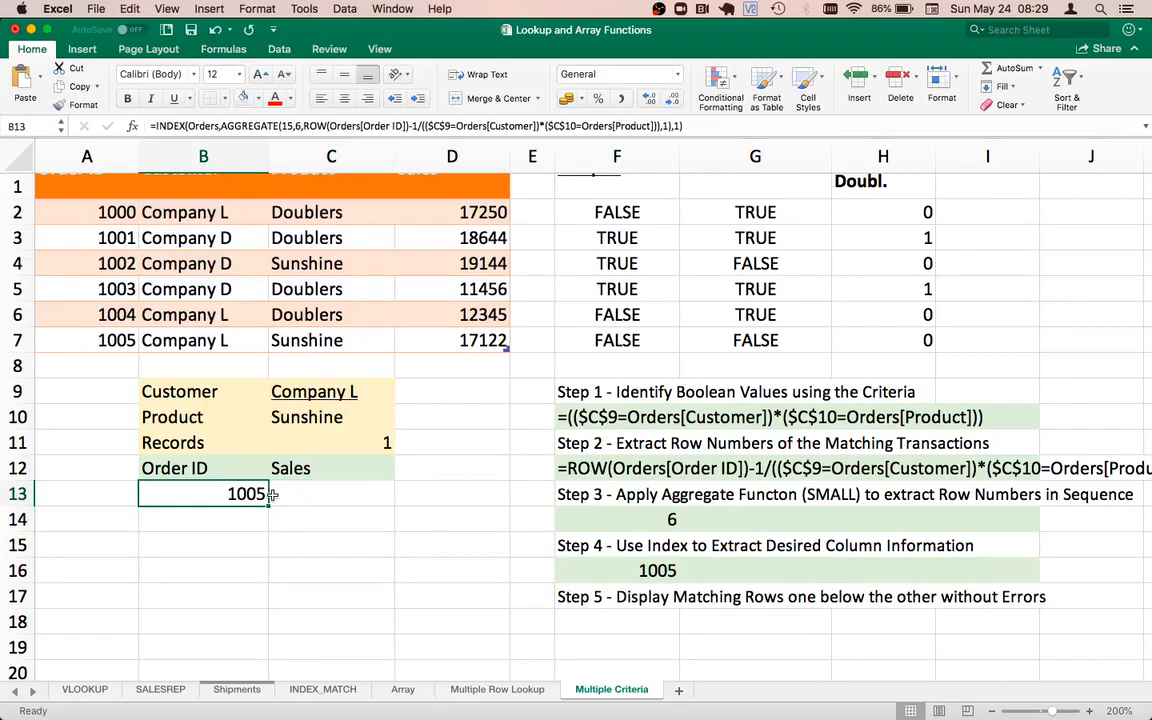
Fill the B13 formula down to B14 and set the AGGREGATE k value in B14 to 2.
{"action": "left_click_drag", "start_coordinate": [264, 505], "coordinate": [262, 525]}
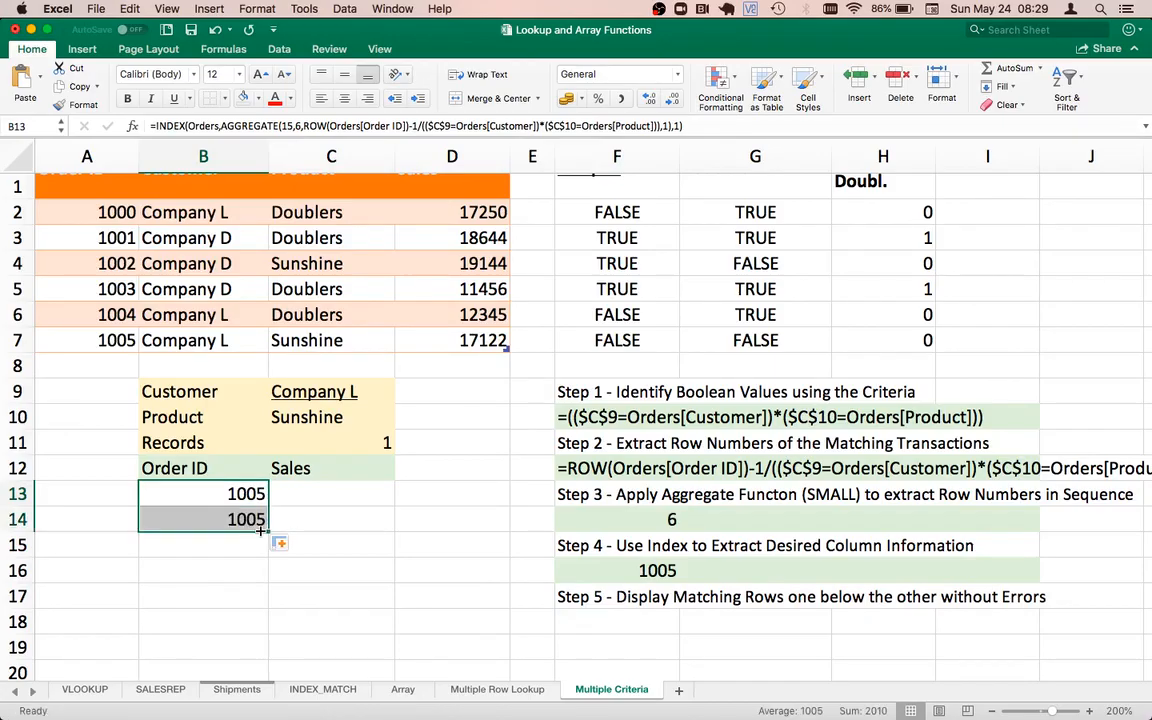
{"action": "left_click", "coordinate": [250, 523]}
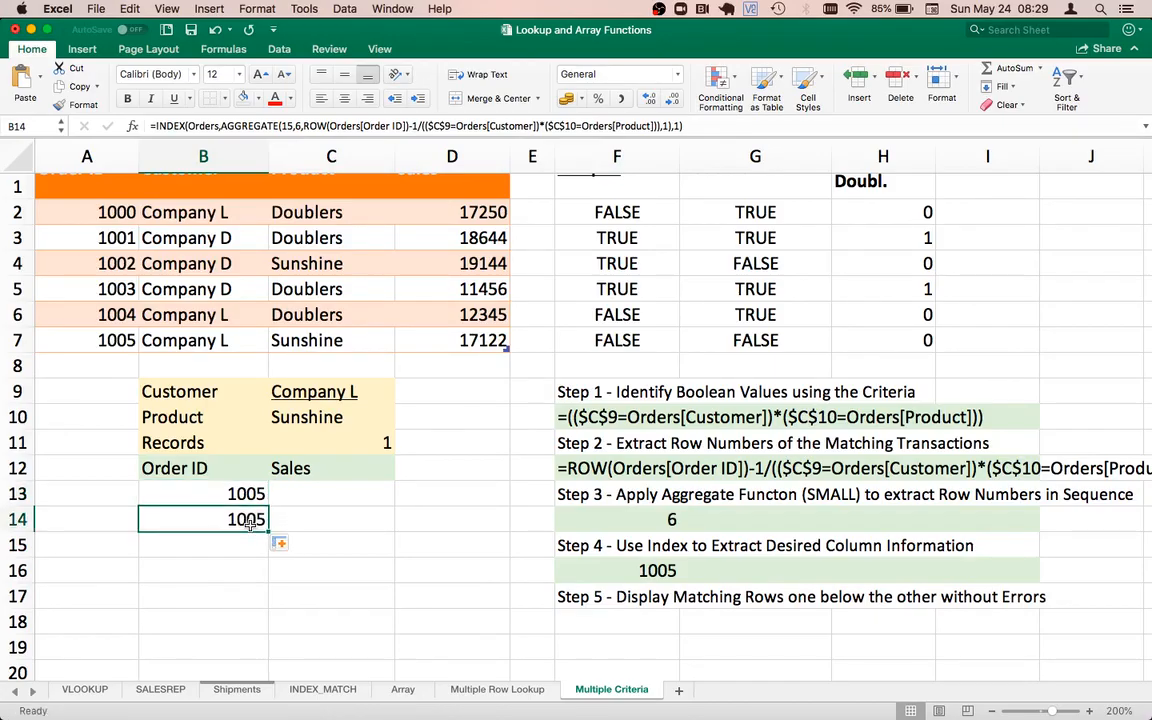
{"action": "double_click", "coordinate": [250, 523]}
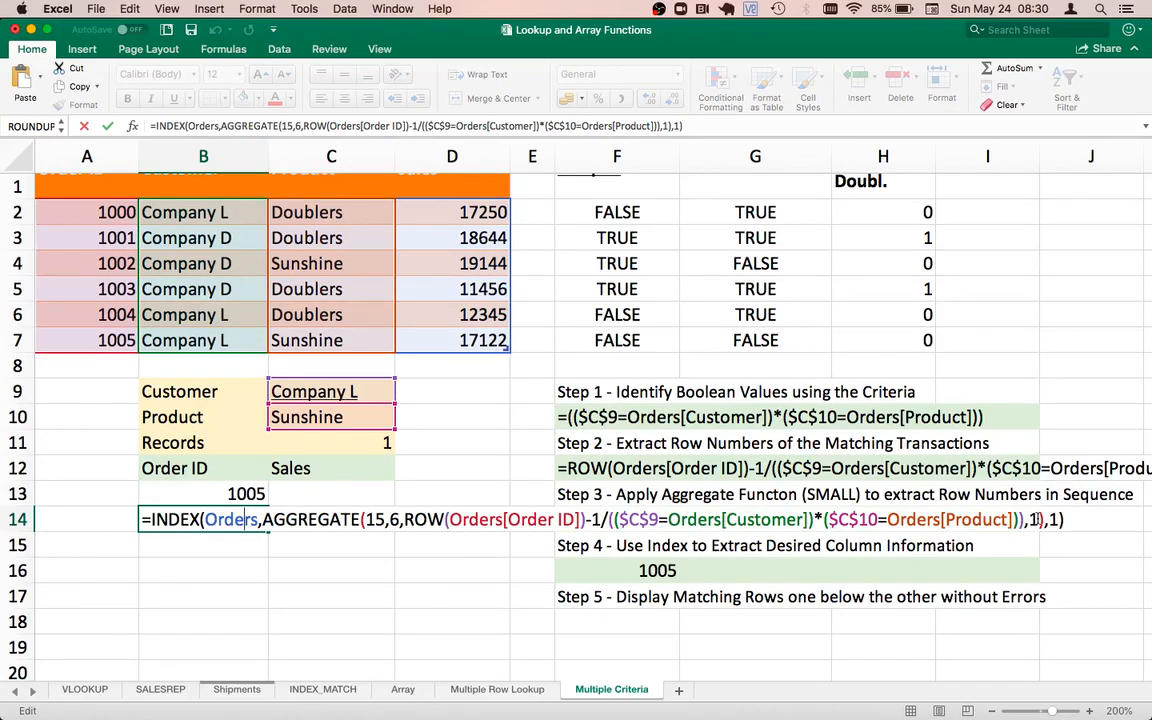
{"action": "left_click", "coordinate": [1039, 519]}
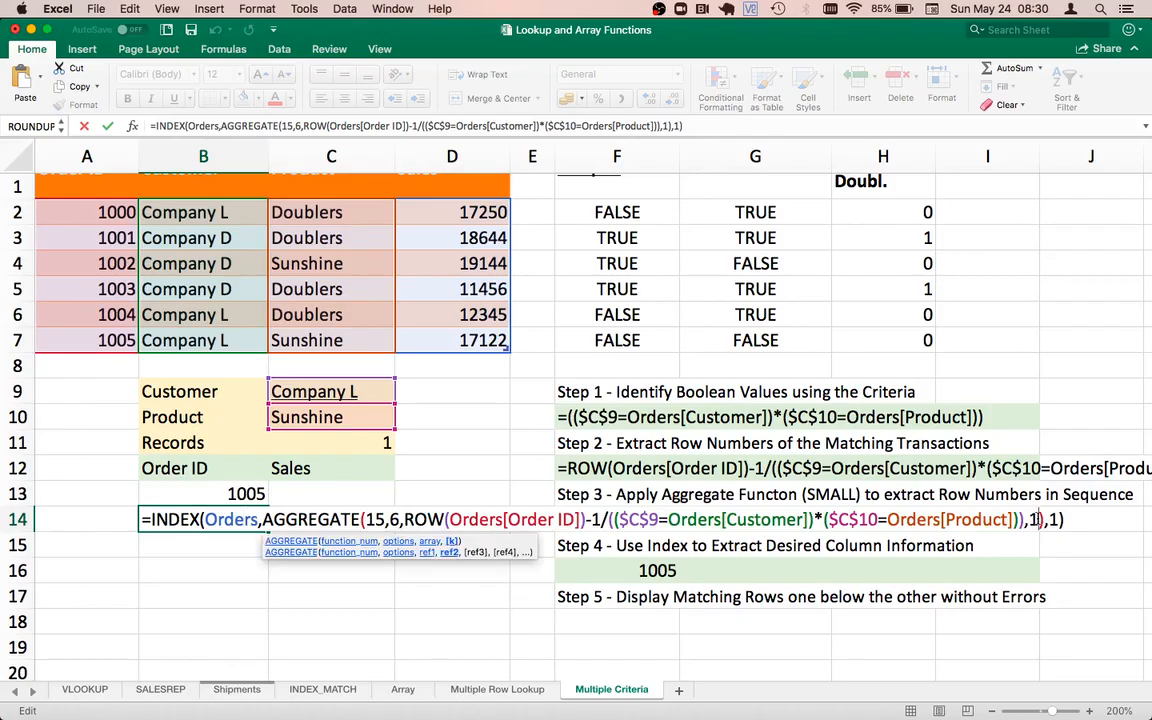
{"action": "key", "text": "Return"}
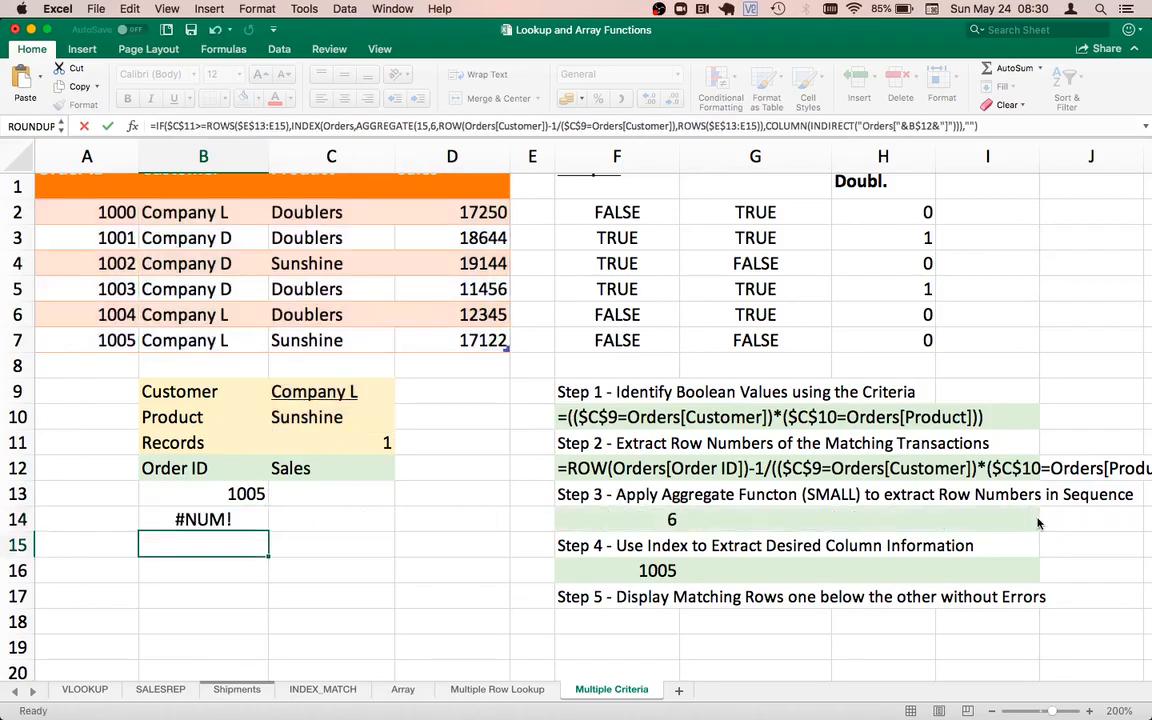
{"action": "key", "text": "Up"}
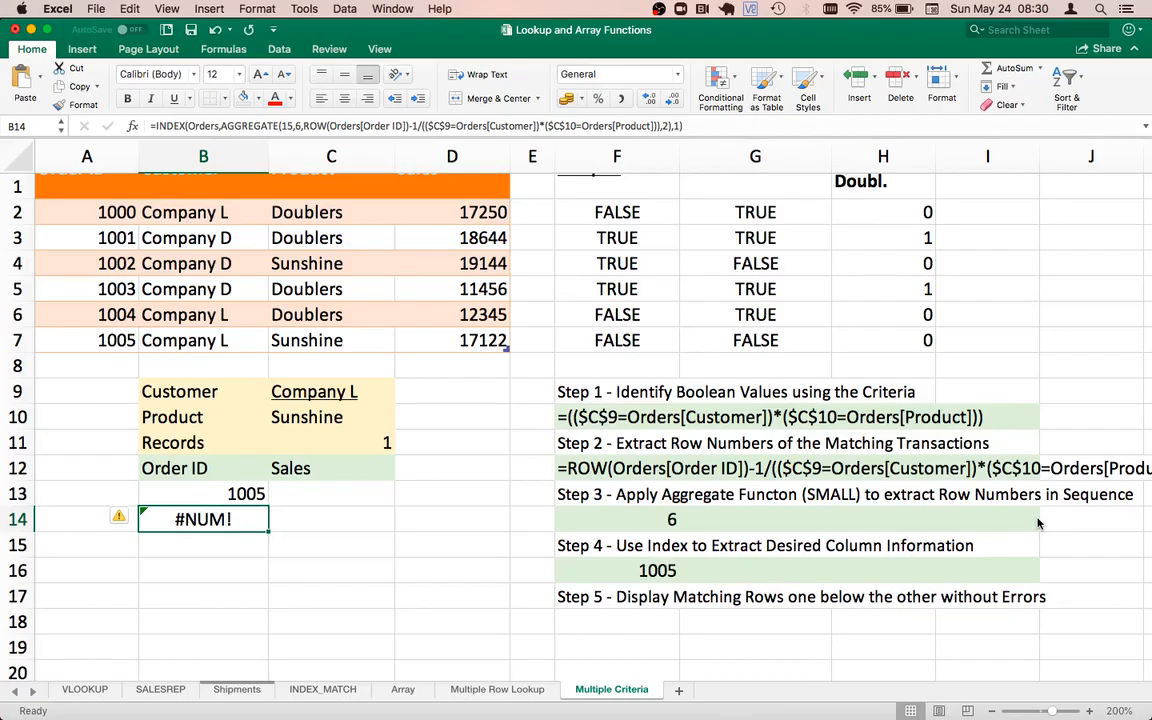
Examine the COUNTIFS formula in the Records cell C11 and return to the Order ID result in B13.
{"action": "key", "text": "Up"}
{"action": "key", "text": "Up"}
{"action": "key", "text": "Up"}
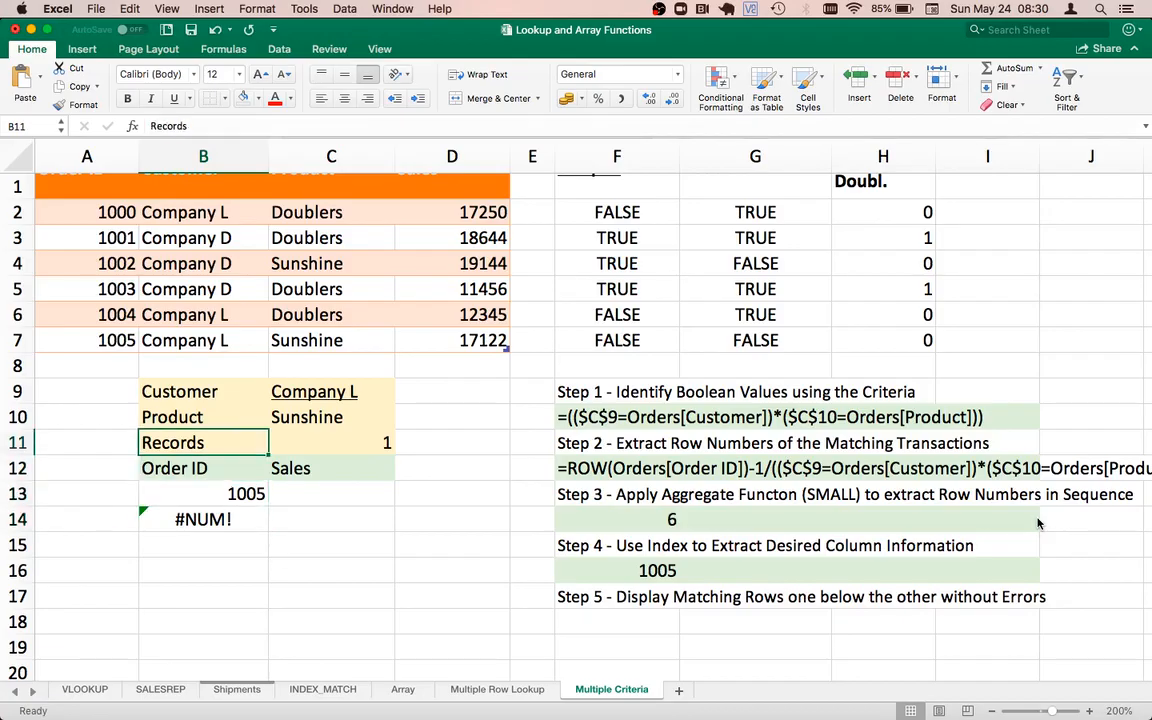
{"action": "key", "text": "Right"}
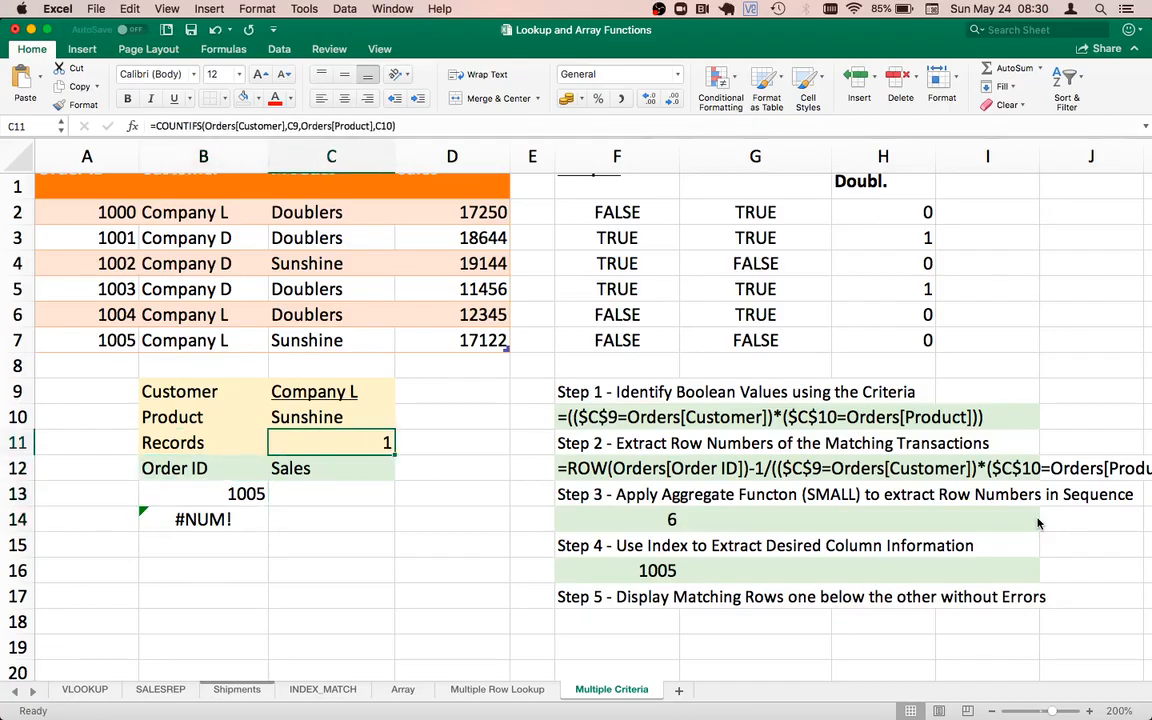
{"action": "key", "text": "Left"}
{"action": "key", "text": "Right"}
{"action": "double_click", "coordinate": [314, 445]}
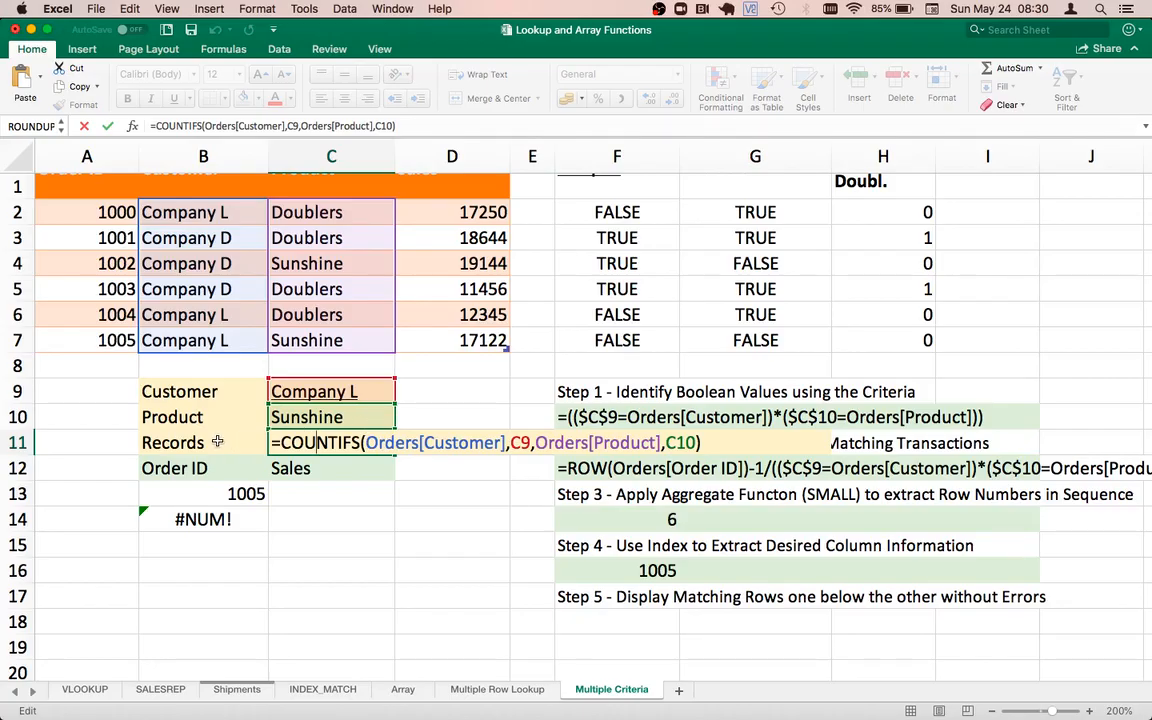
{"action": "key", "text": "Return"}
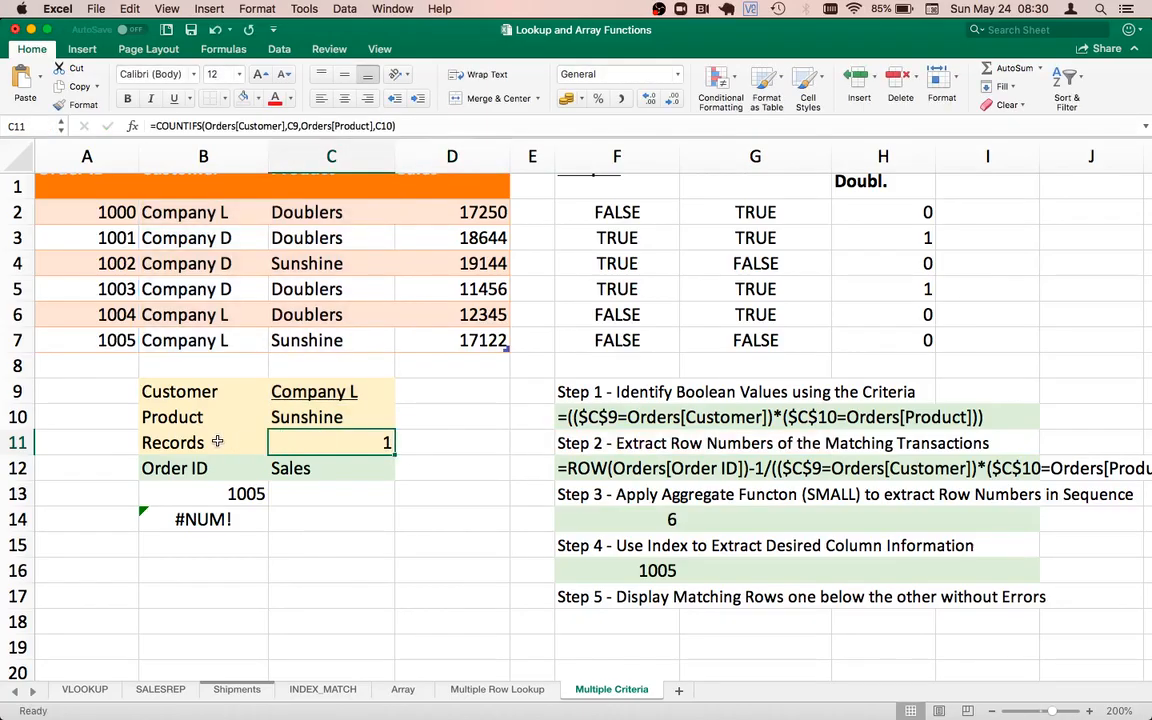
{"action": "left_click", "coordinate": [217, 442]}
{"action": "key", "text": "Down"}
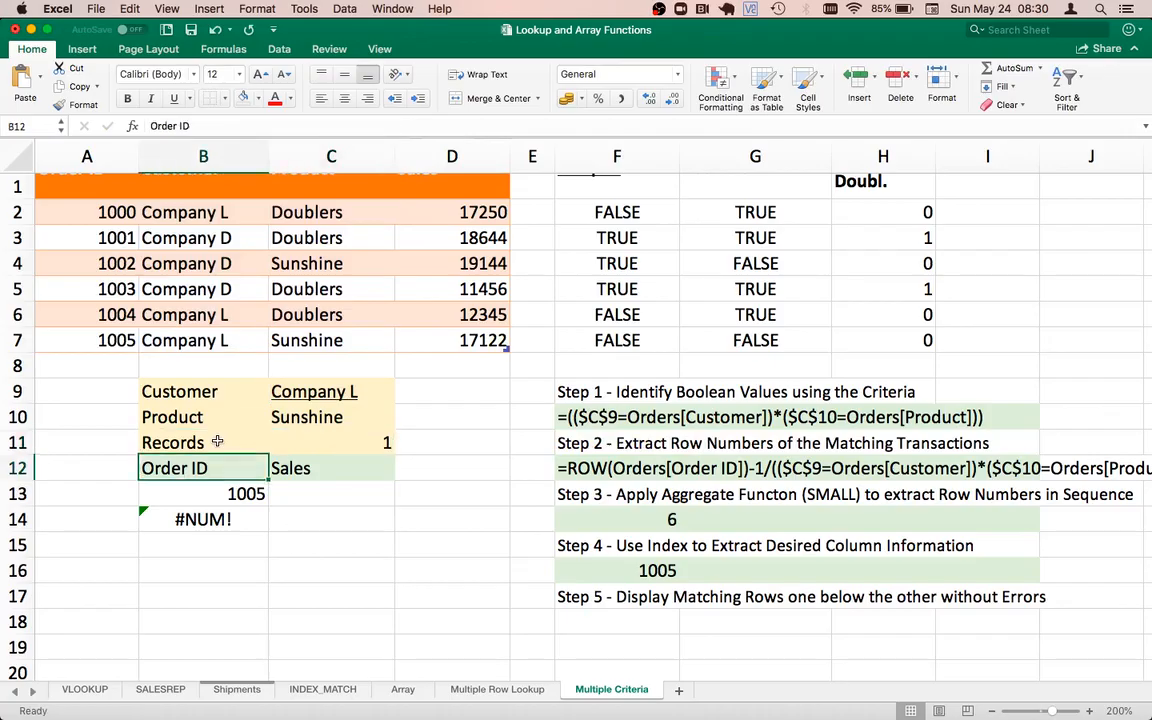
{"action": "key", "text": "Down"}
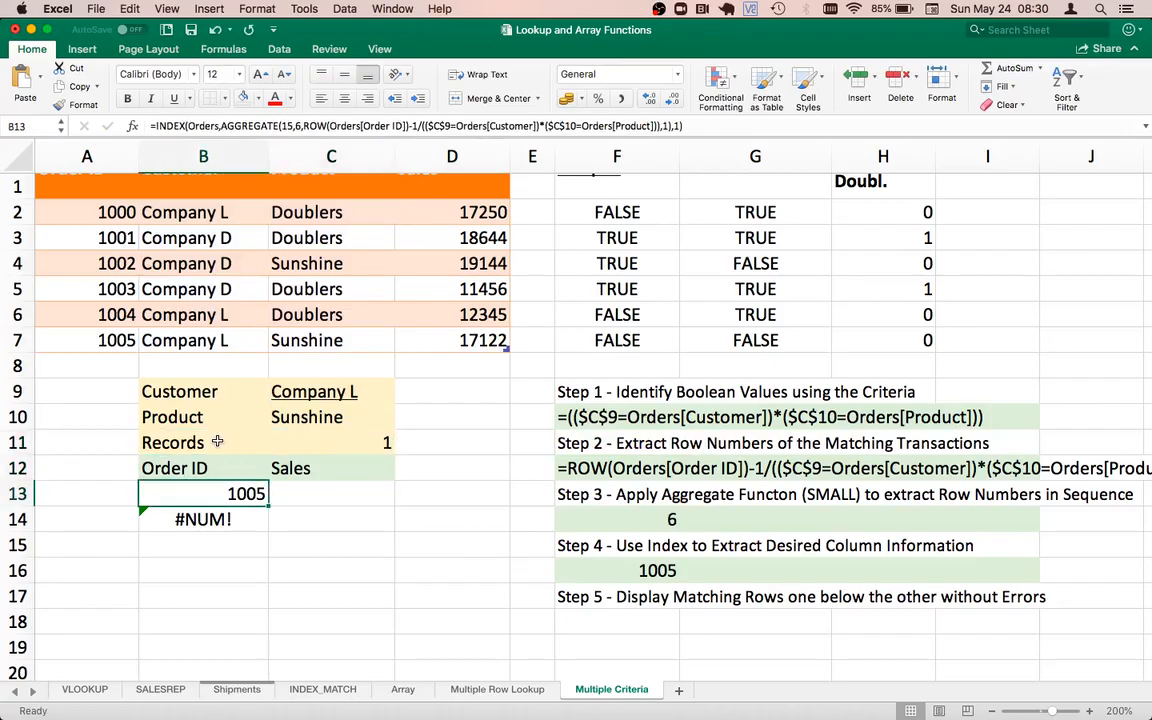
Begin an IF formula in A13 testing whether the Records count, referenced as $C$11, is greater than or equal to a second value.
{"action": "key", "text": "Up"}
{"action": "key", "text": "Up"}
{"action": "key", "text": "Right"}
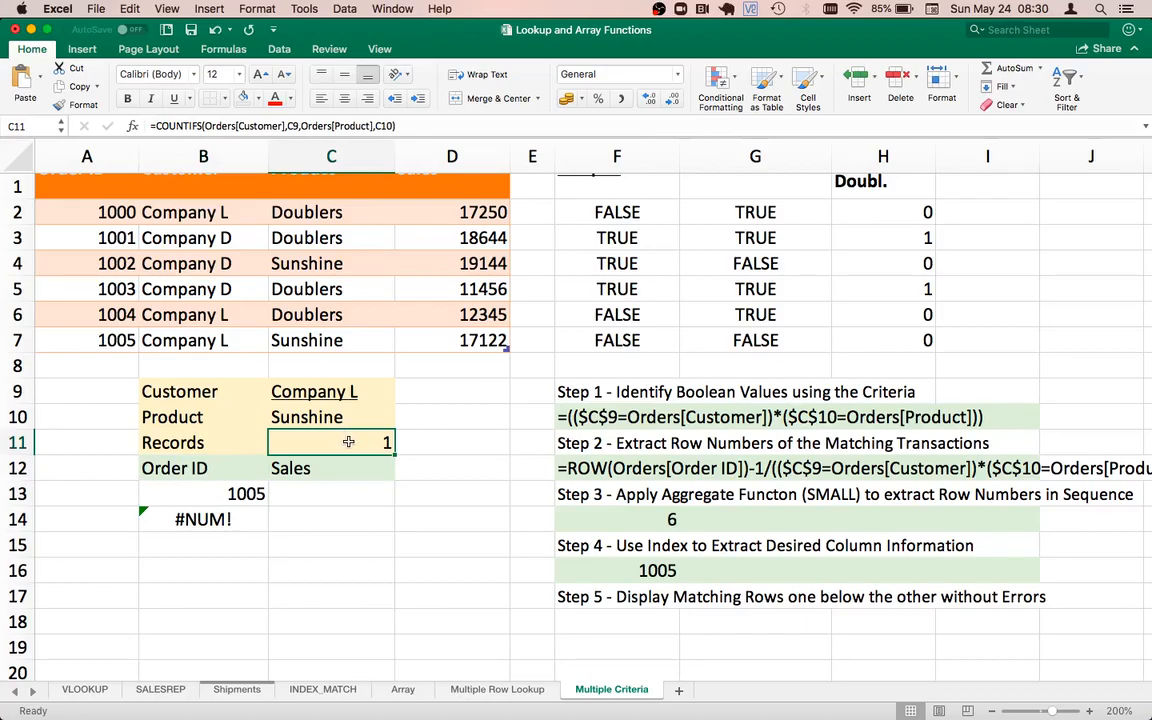
{"action": "left_click", "coordinate": [181, 499]}
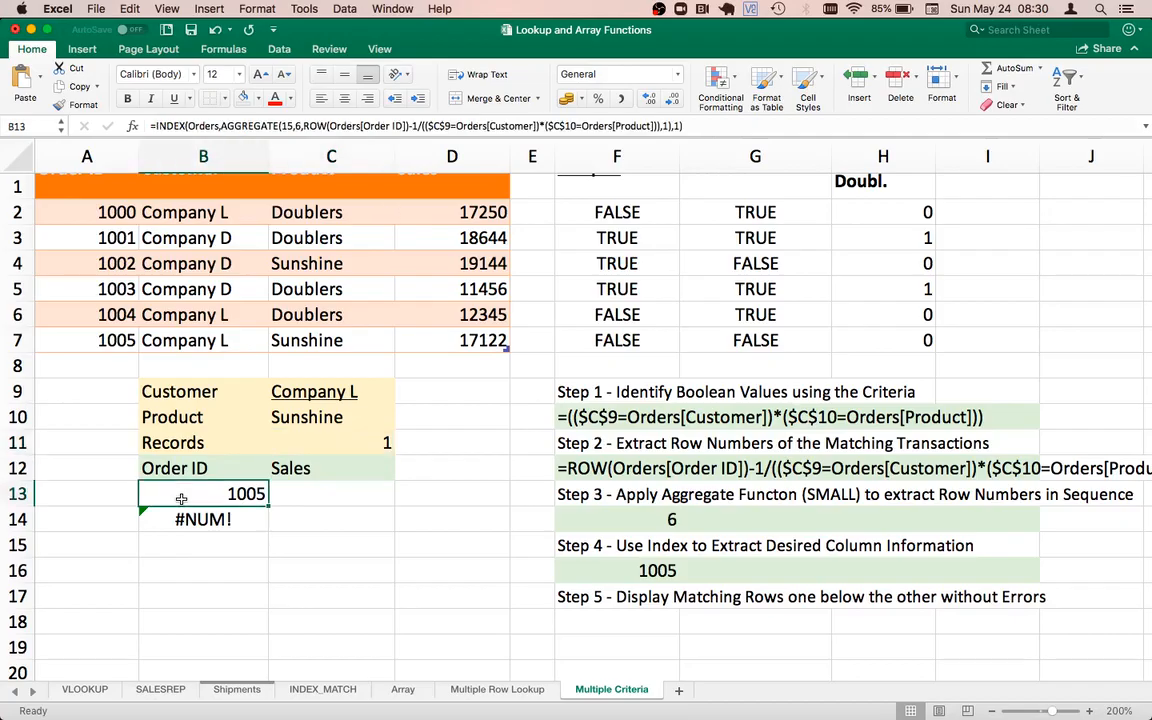
{"action": "left_click", "coordinate": [90, 494]}
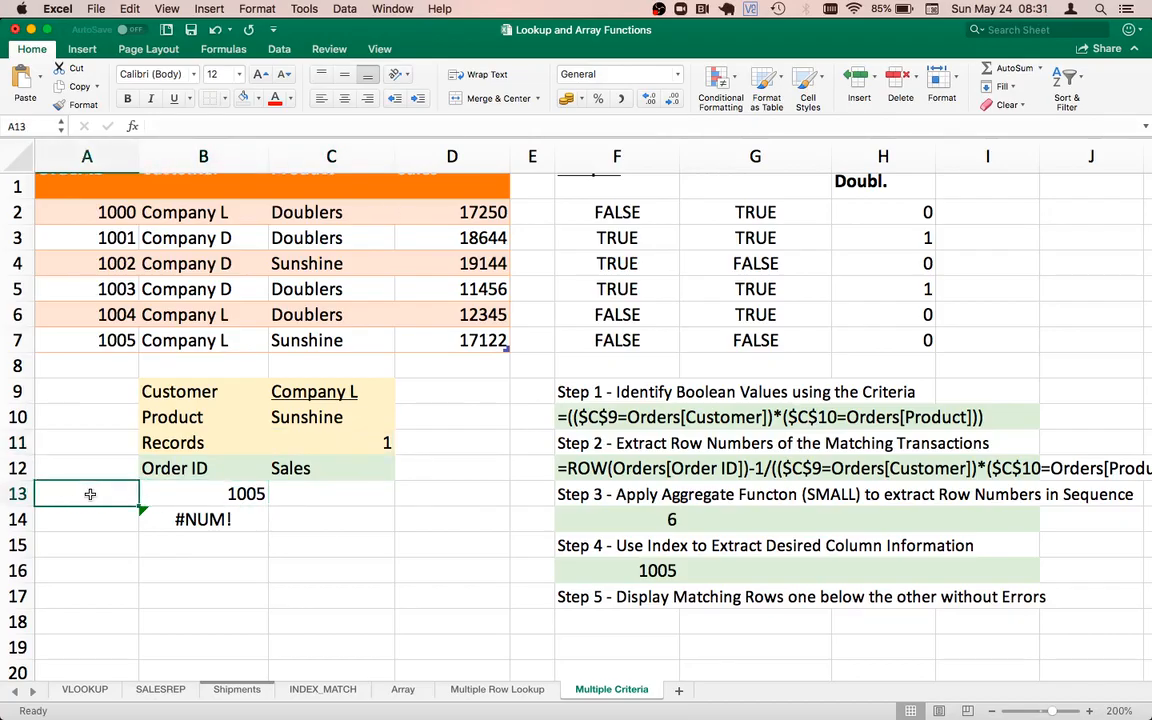
{"action": "type", "text": "=IF("}
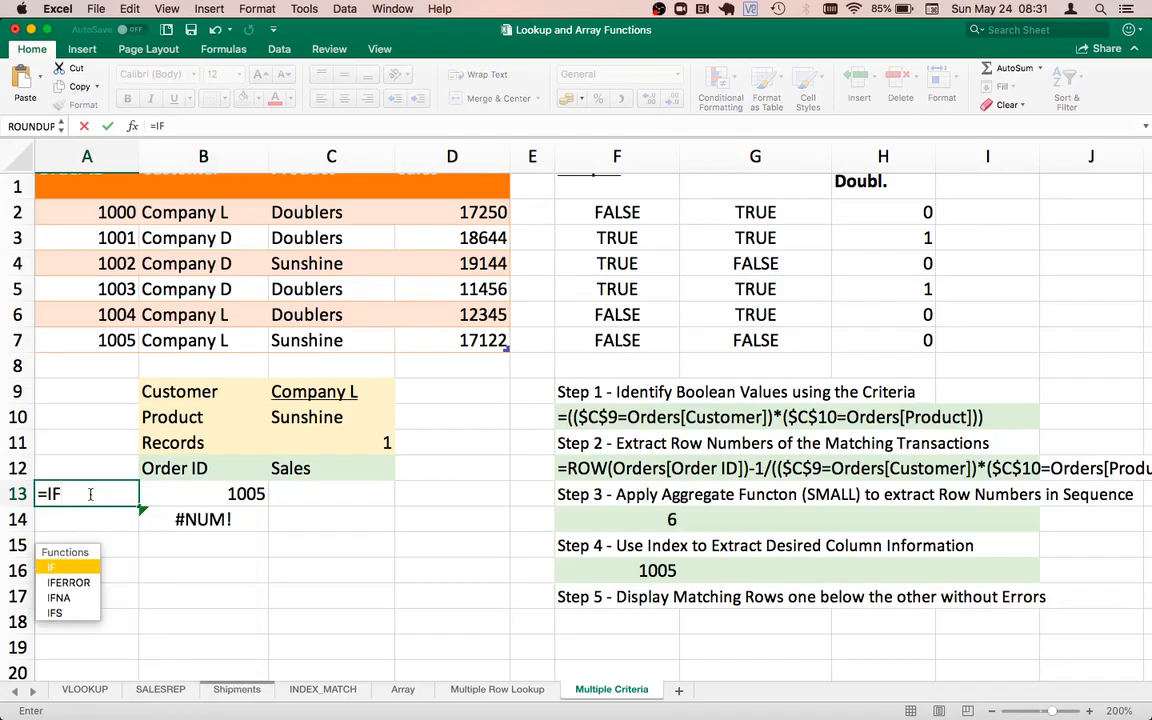
{"action": "left_click", "coordinate": [332, 442]}
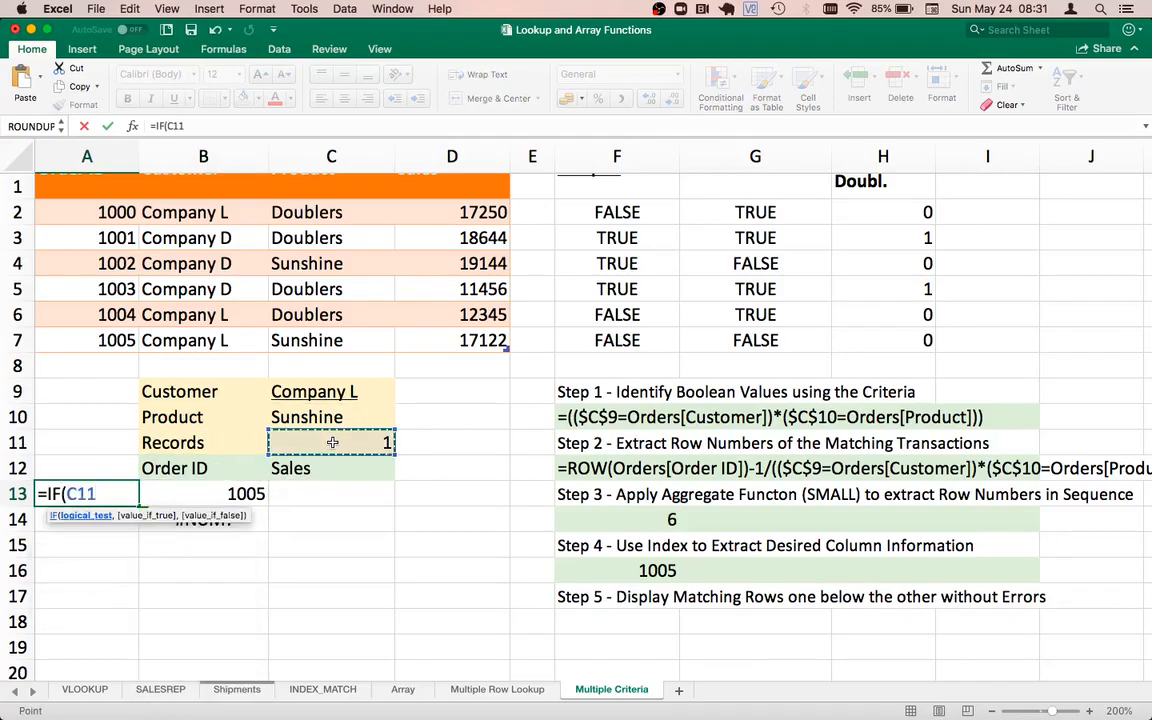
{"action": "key", "text": "F4"}
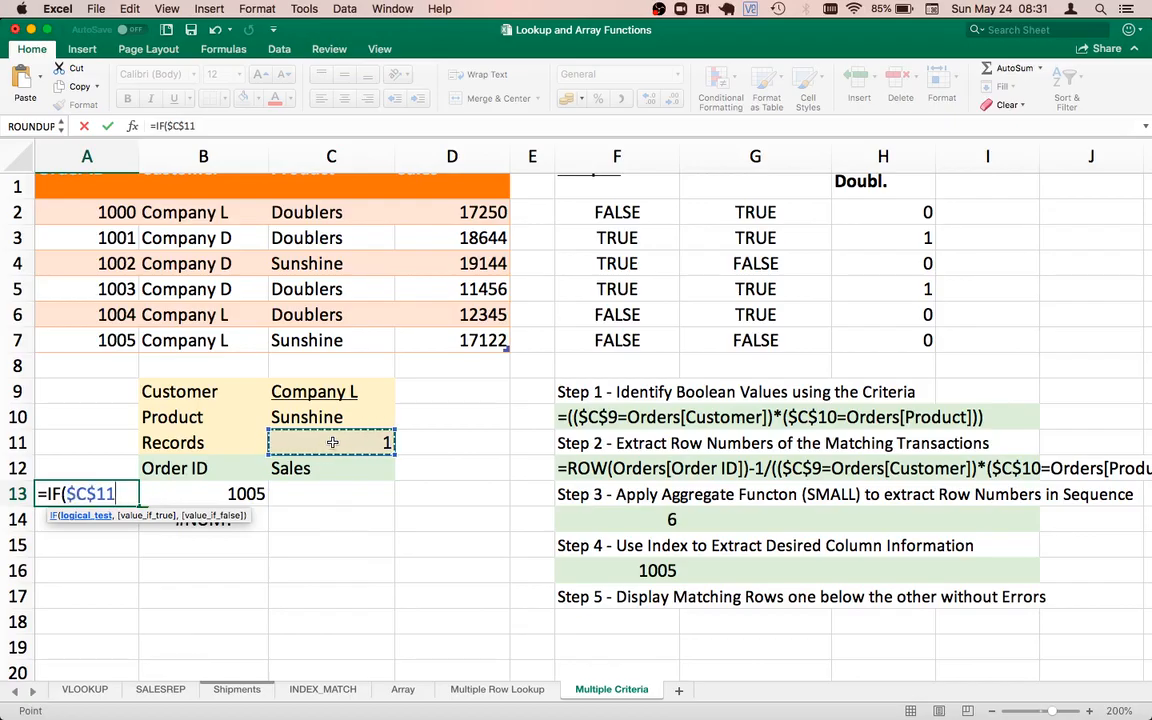
{"action": "type", "text": ">="}
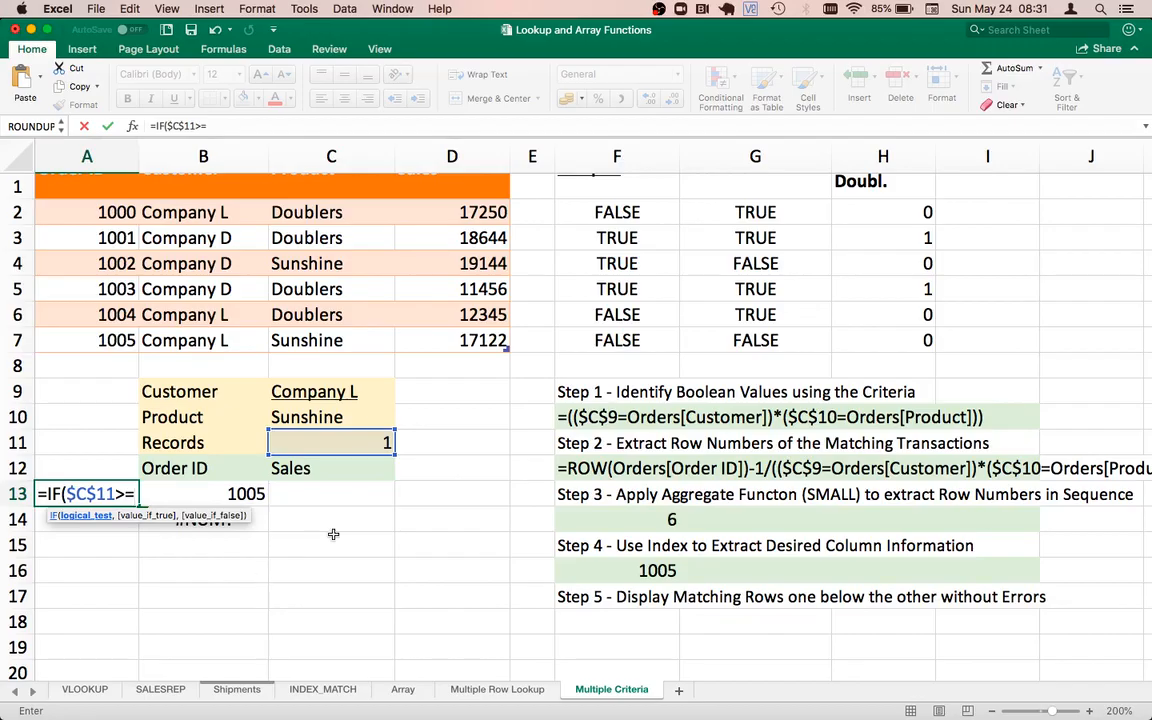
{"action": "left_click", "coordinate": [437, 496]}
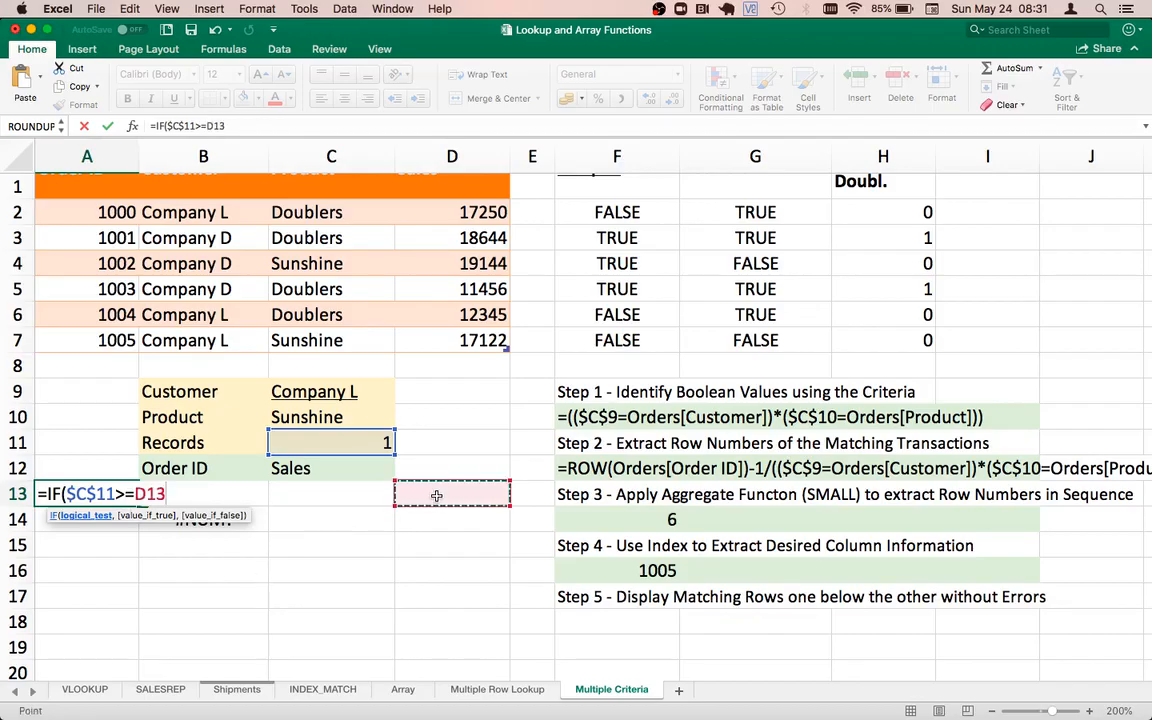
{"action": "key", "text": "BackSpace"}
{"action": "key", "text": "BackSpace"}
{"action": "key", "text": "BackSpace"}
{"action": "key", "text": "BackSpace"}
{"action": "type", "text": "="}
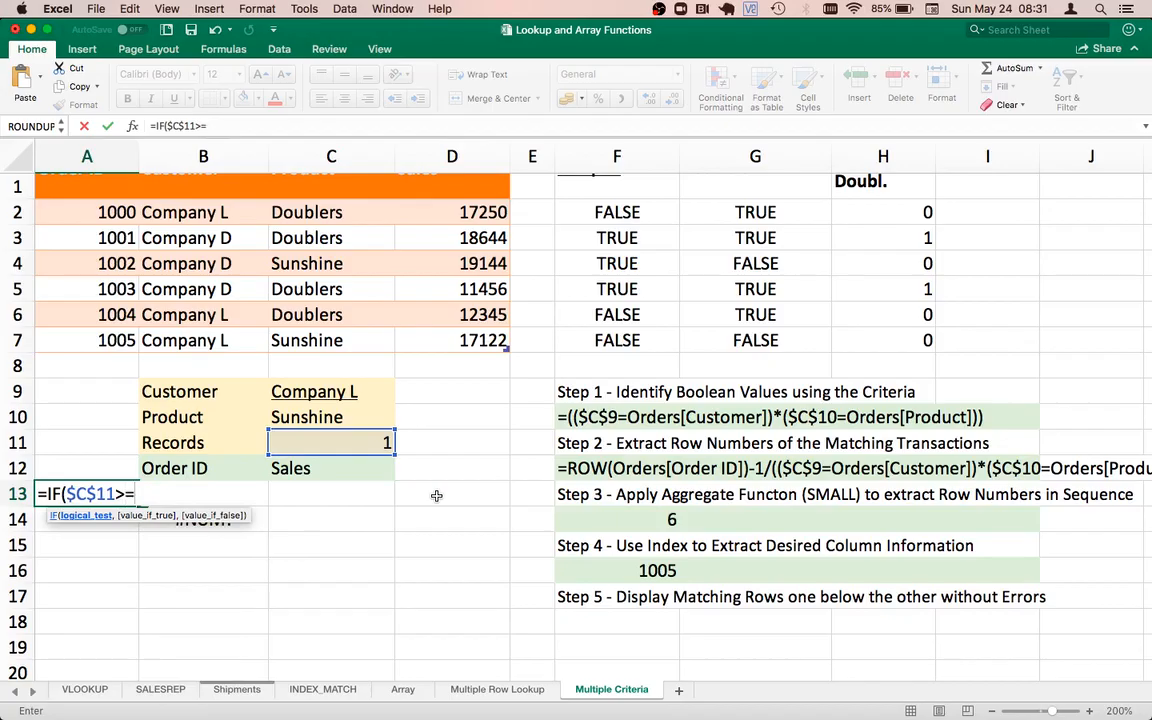
Add ROW(D13:D13) as the comparison value in the A13 IF test.
{"action": "type", "text": "ROW("}
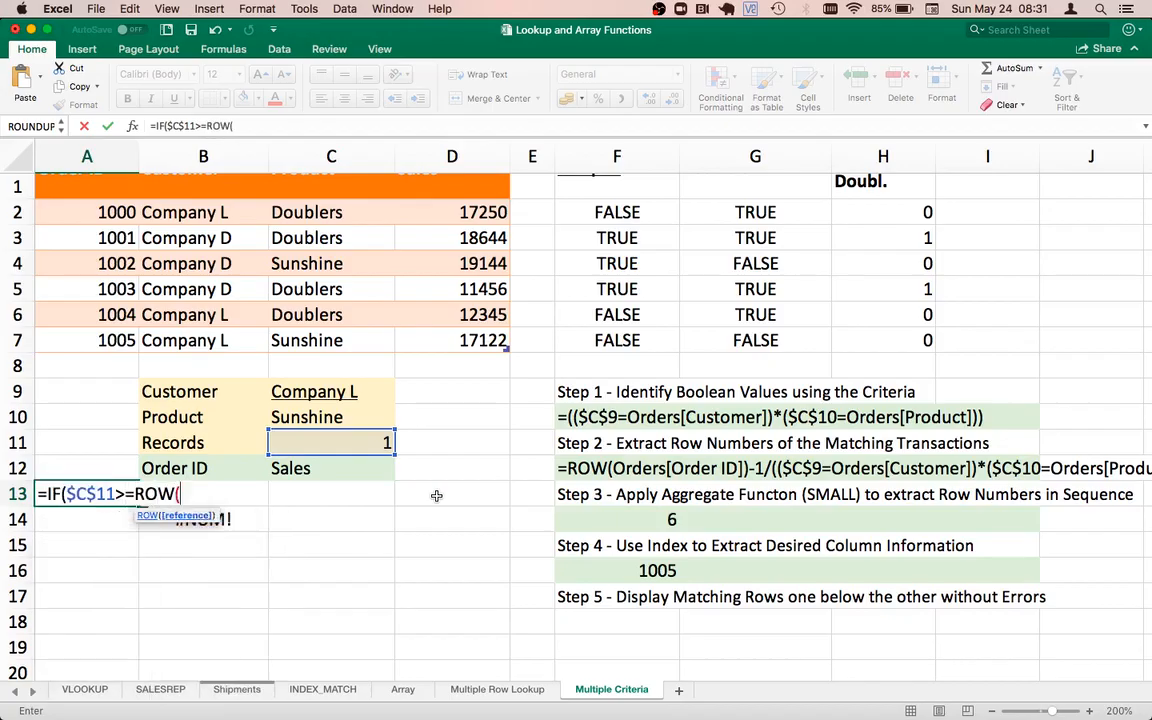
{"action": "left_click", "coordinate": [436, 495]}
{"action": "type", "text": ":"}
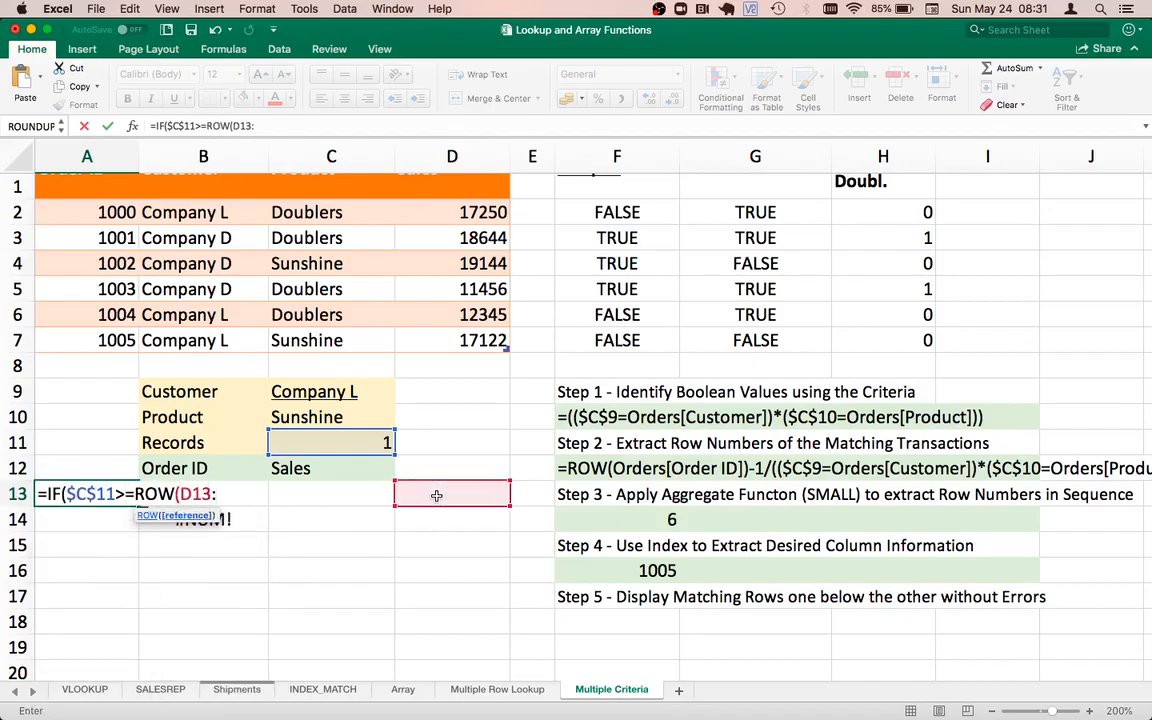
{"action": "left_click", "coordinate": [436, 495]}
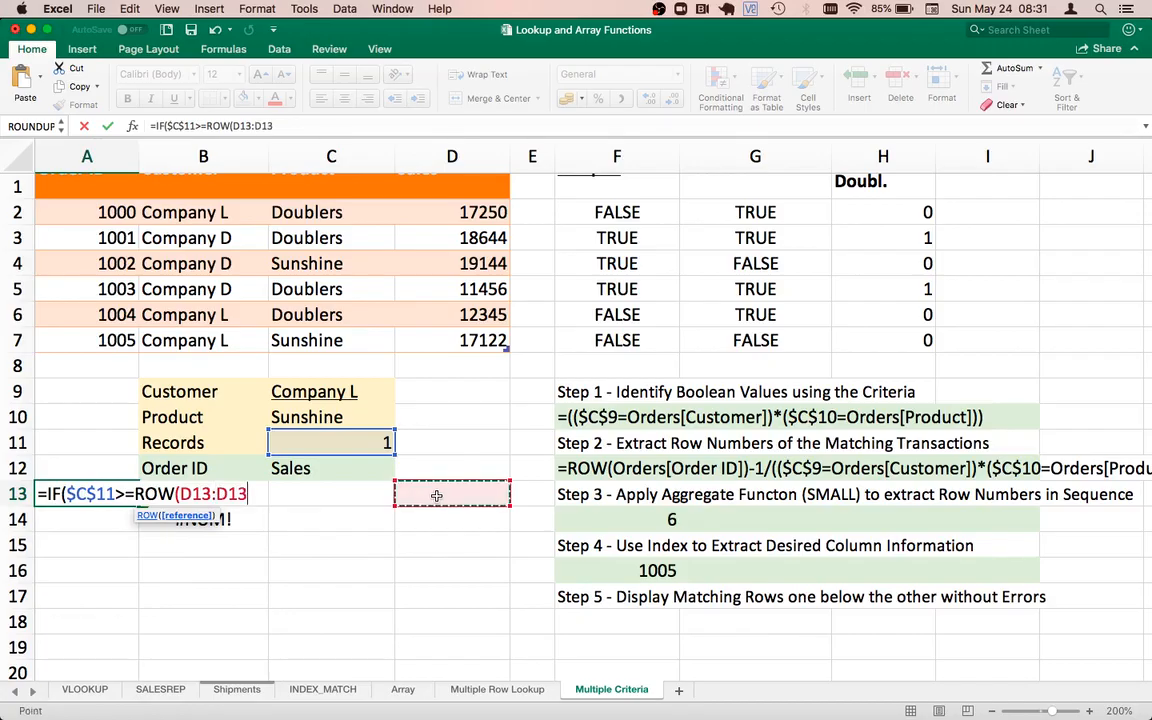
{"action": "type", "text": ")"}
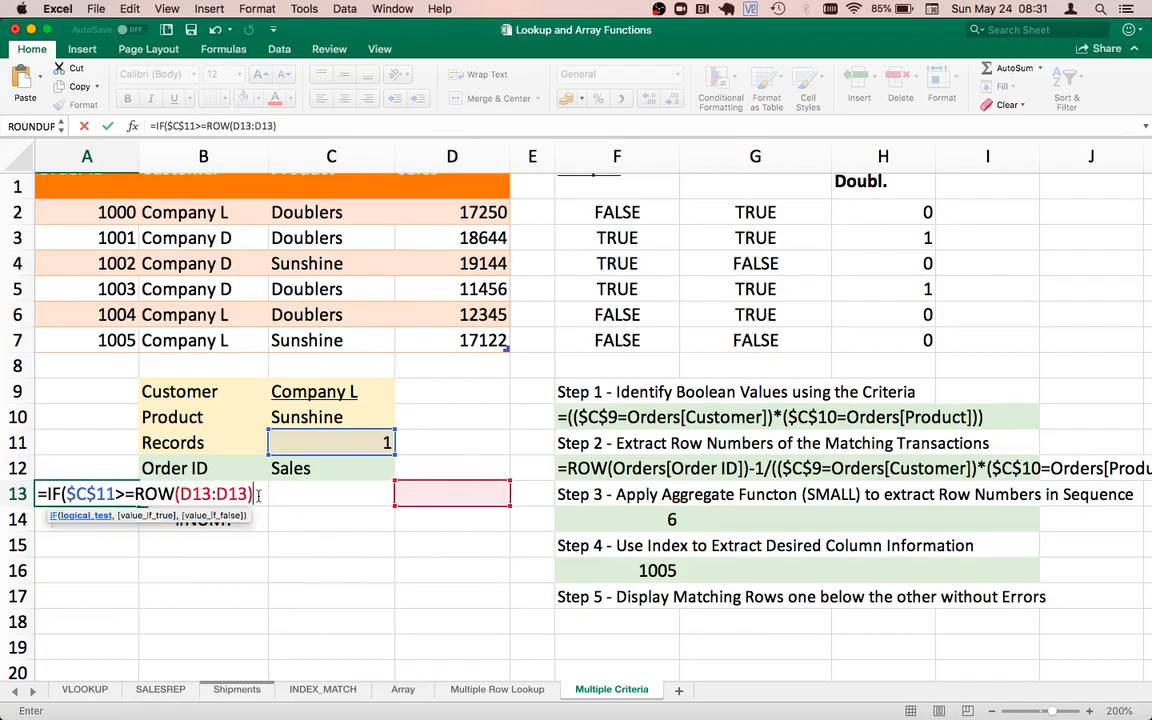
Change ROW to ROWS in the A13 formula and make the range's starting reference absolute, giving ROWS($D$13:D13).
{"action": "left_click", "coordinate": [175, 494]}
{"action": "type", "text": "S"}
{"action": "left_click_drag", "start_coordinate": [188, 494], "coordinate": [219, 494]}
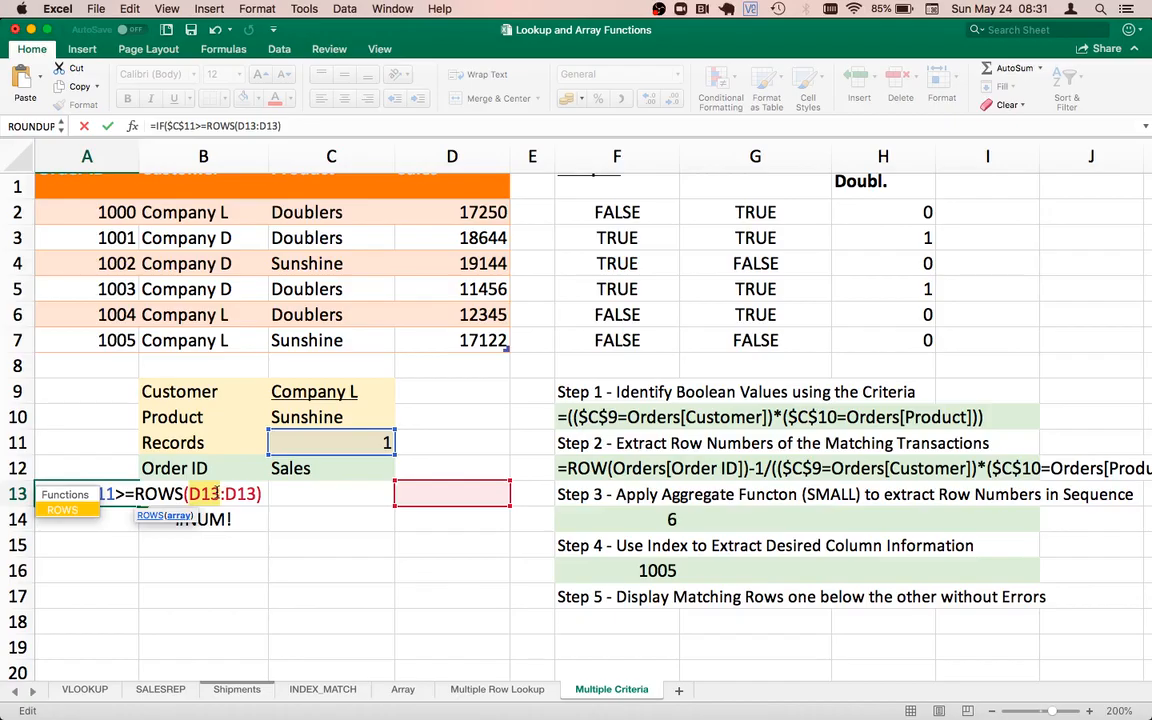
{"action": "key", "text": "super+t"}
{"action": "key", "text": "Return"}
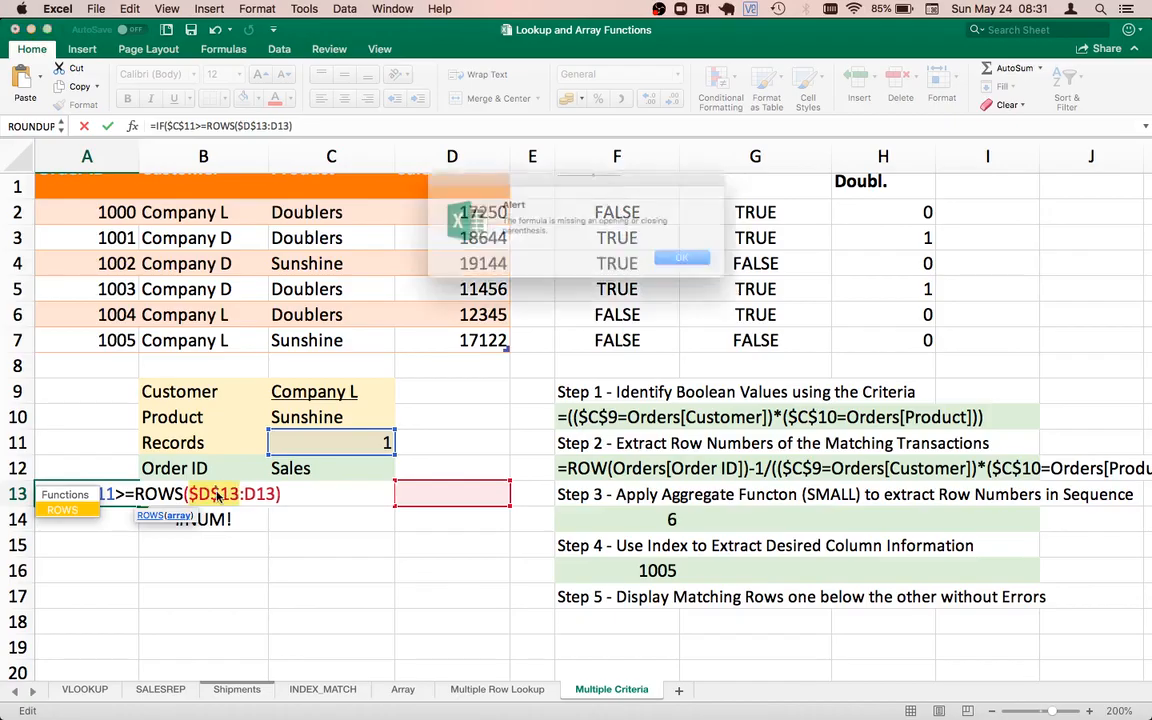
{"action": "left_click", "coordinate": [688, 263]}
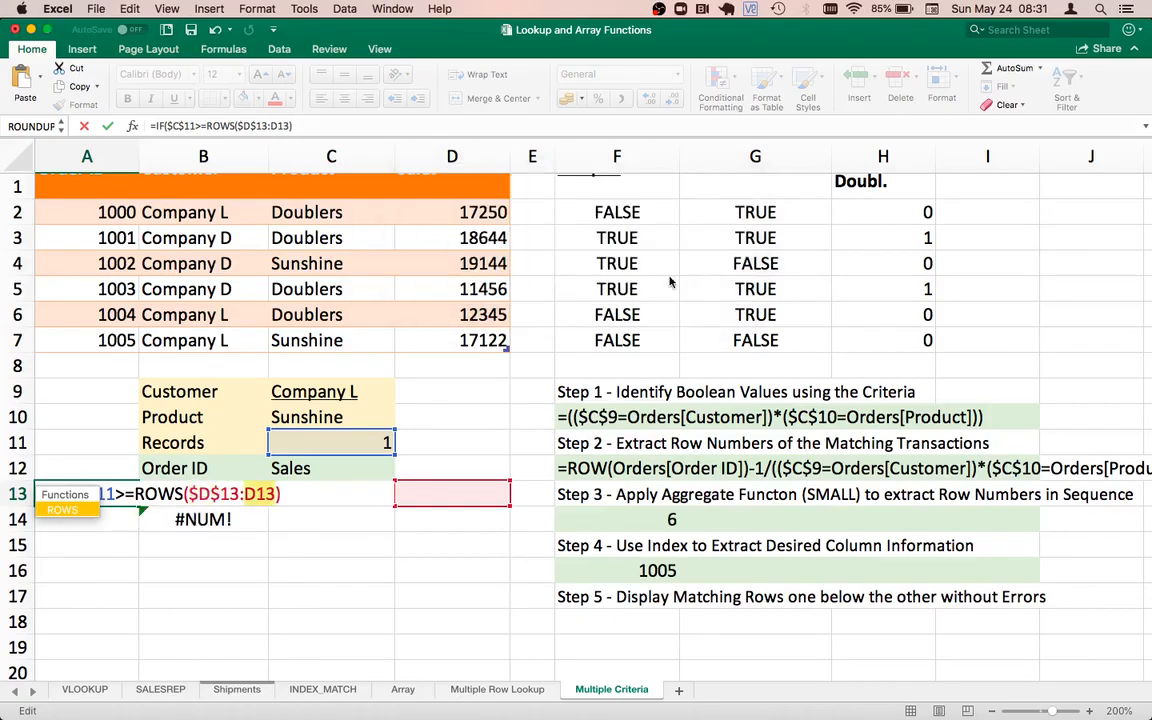
Complete the A13 IF formula so it returns "Y" when the test is true and "N" otherwise.
{"action": "left_click", "coordinate": [309, 494]}
{"action": "type", "text": ",\""}
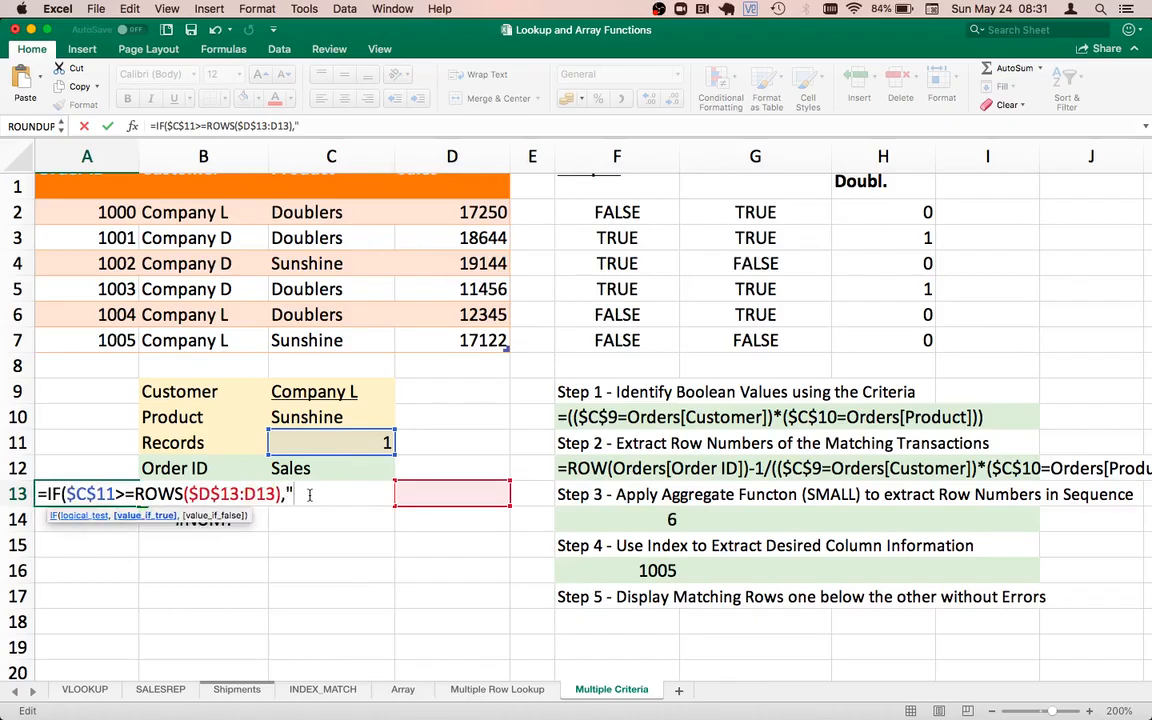
{"action": "type", "text": "Y\",\"N"}
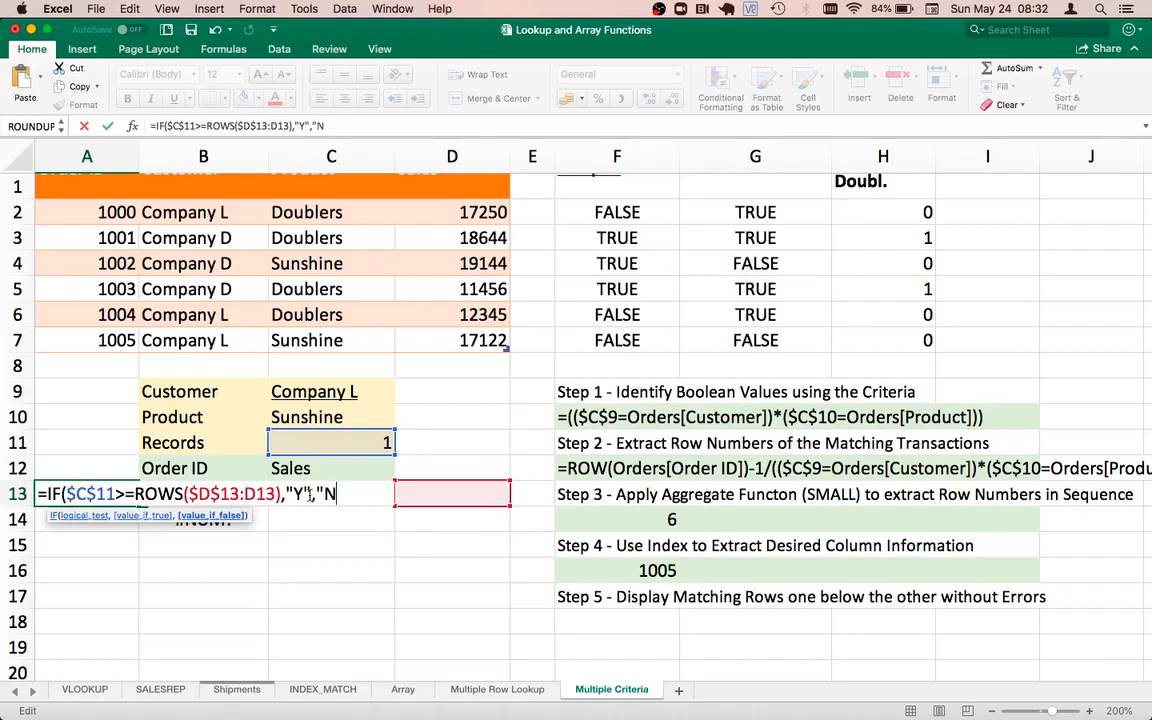
{"action": "type", "text": "\")"}
{"action": "key", "text": "Return"}
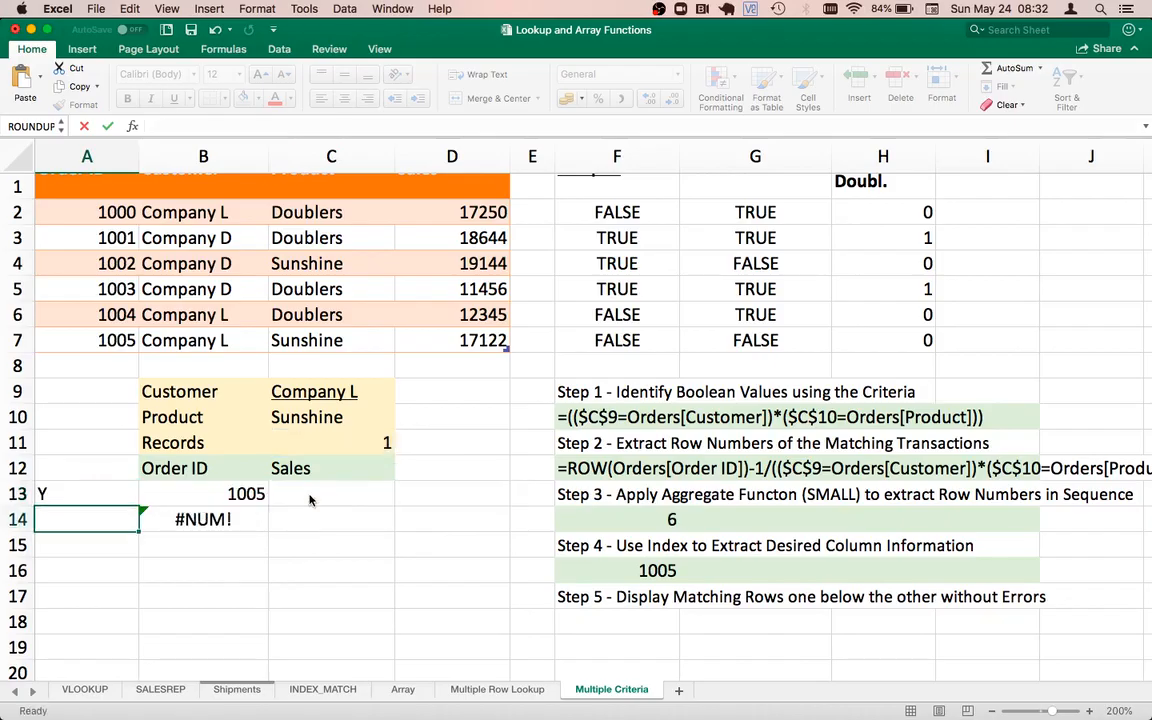
Fill the IF test in A13 down to A14 and inspect the formulas in both cells.
{"action": "left_click", "coordinate": [115, 497]}
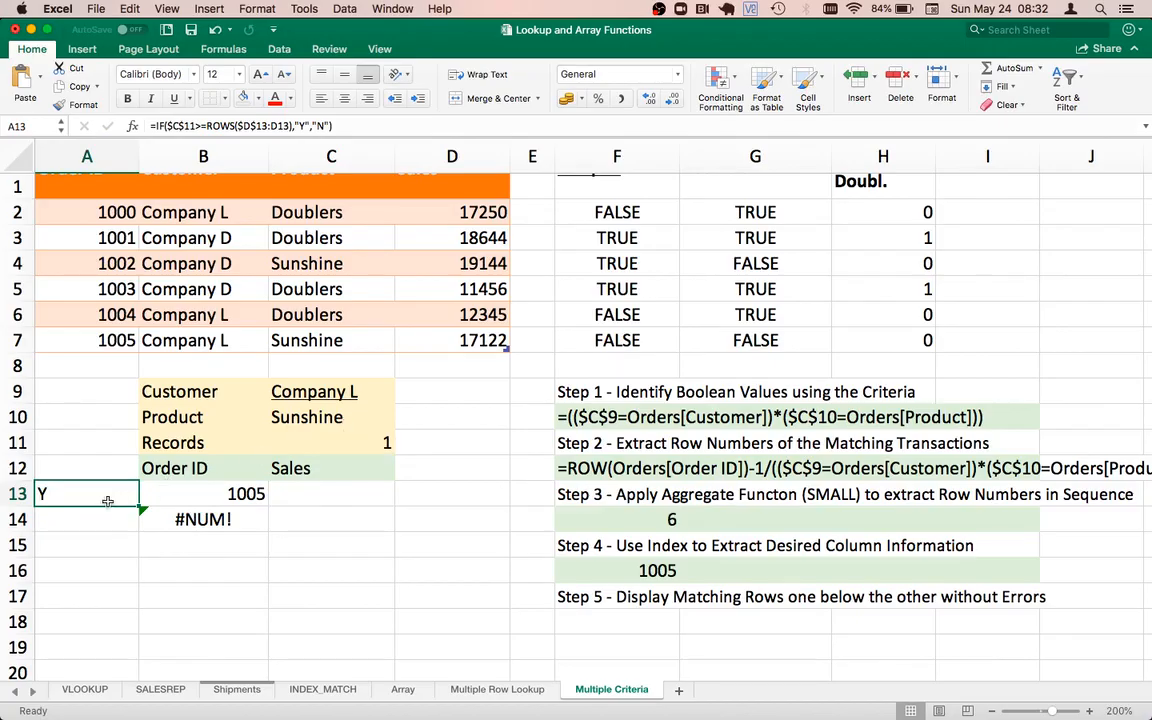
{"action": "left_click", "coordinate": [172, 495]}
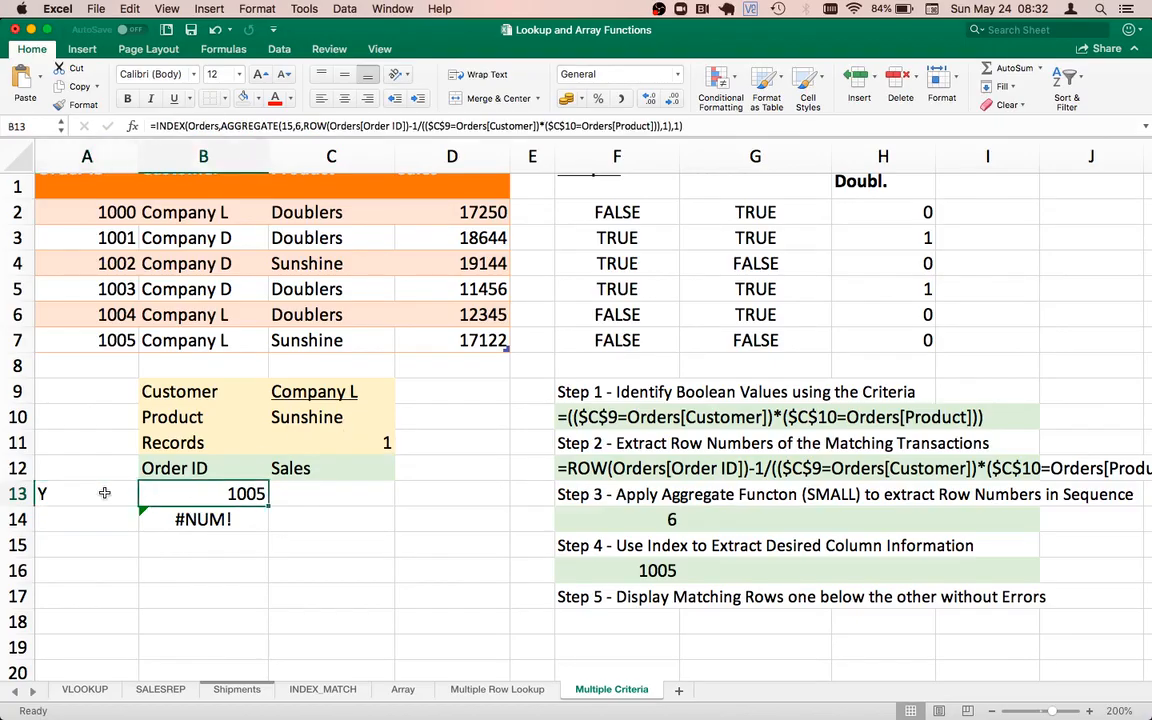
{"action": "left_click", "coordinate": [104, 493]}
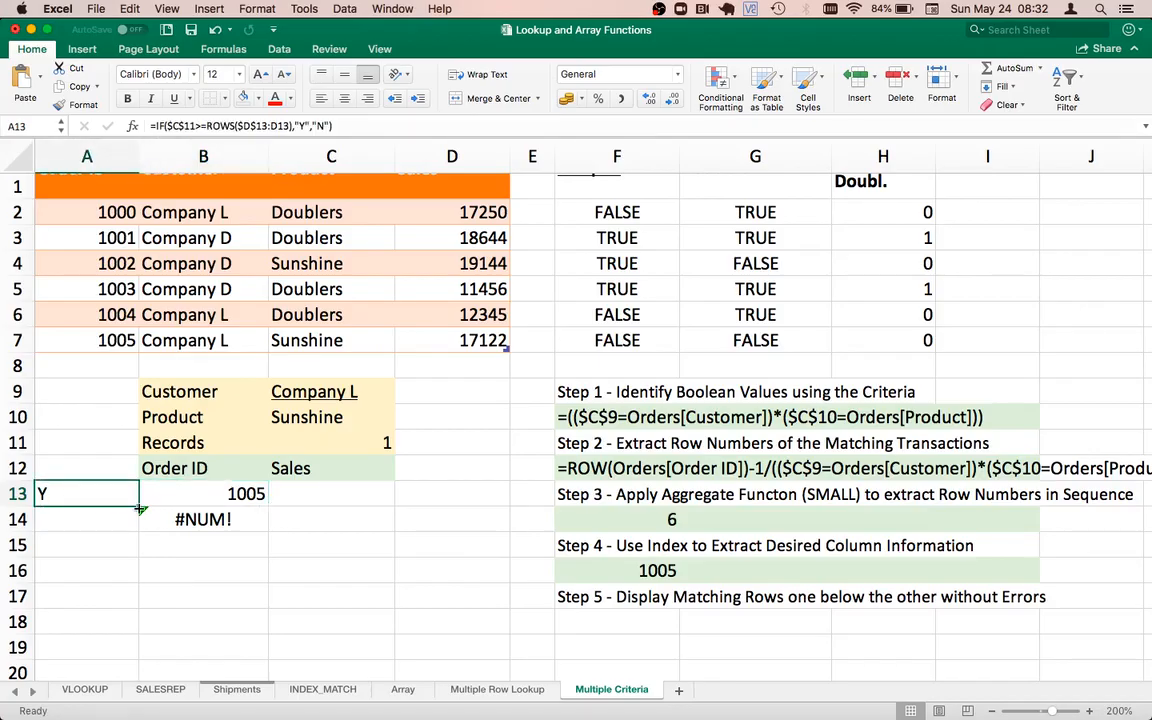
{"action": "left_click_drag", "start_coordinate": [138, 506], "coordinate": [127, 523]}
{"action": "left_click", "coordinate": [96, 528]}
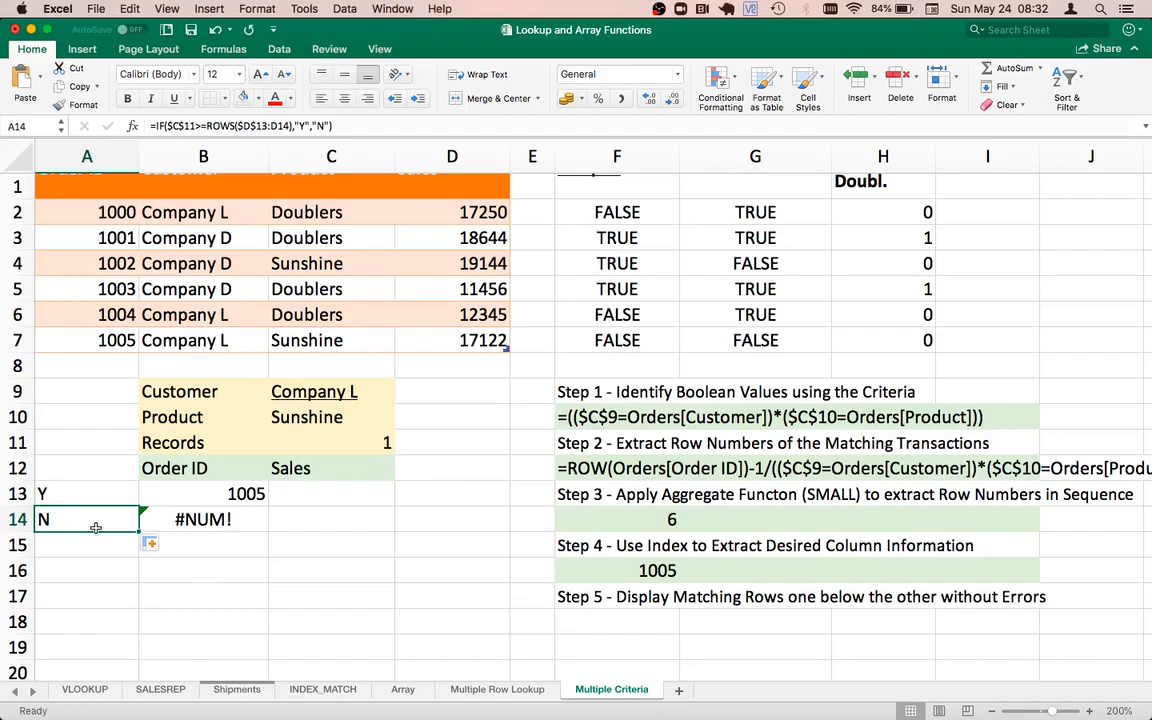
{"action": "double_click", "coordinate": [85, 493]}
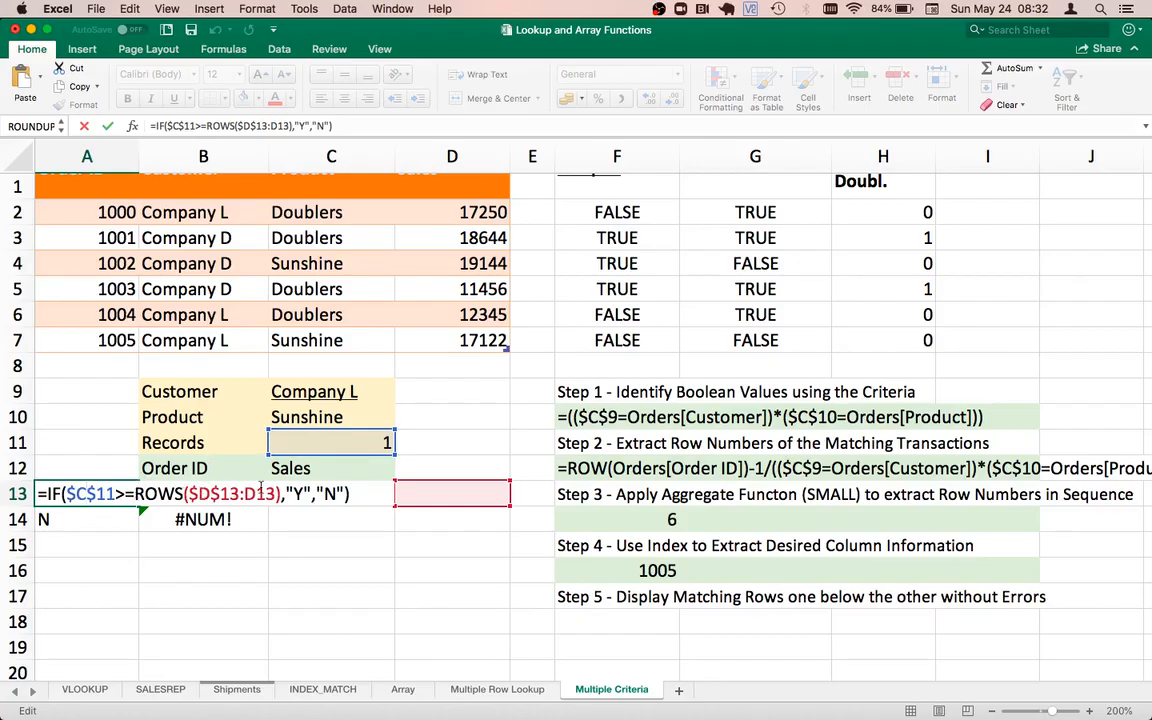
{"action": "key", "text": "ctrl+Return"}
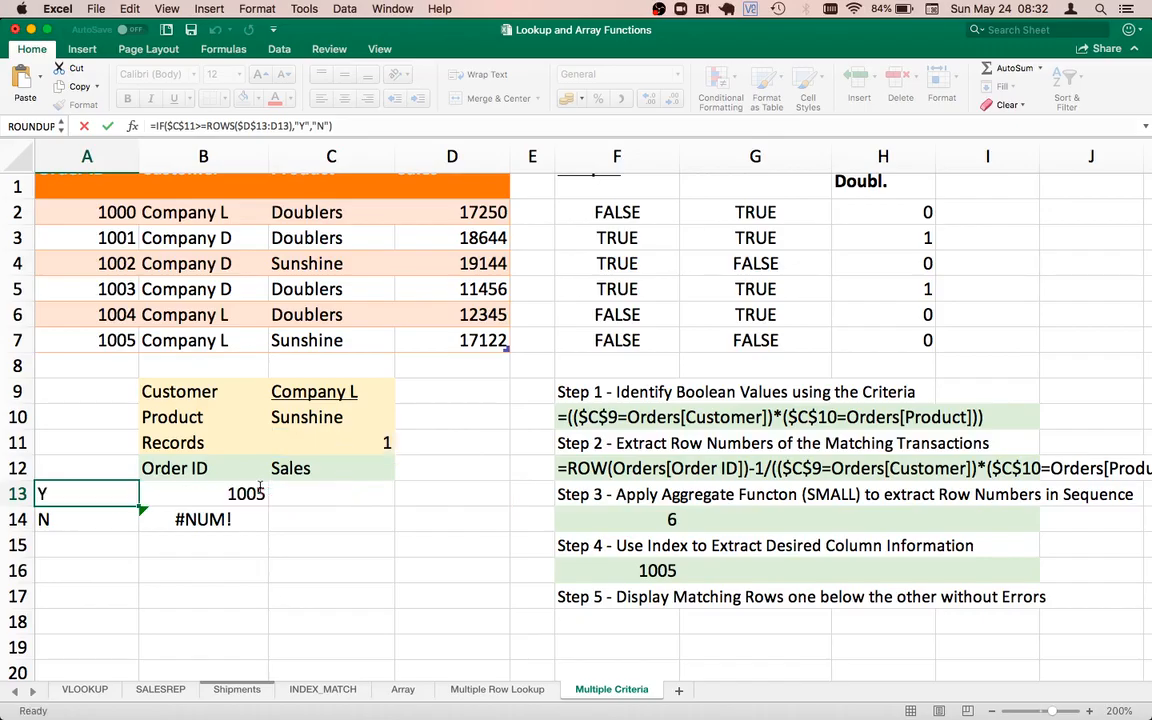
{"action": "left_click", "coordinate": [128, 516]}
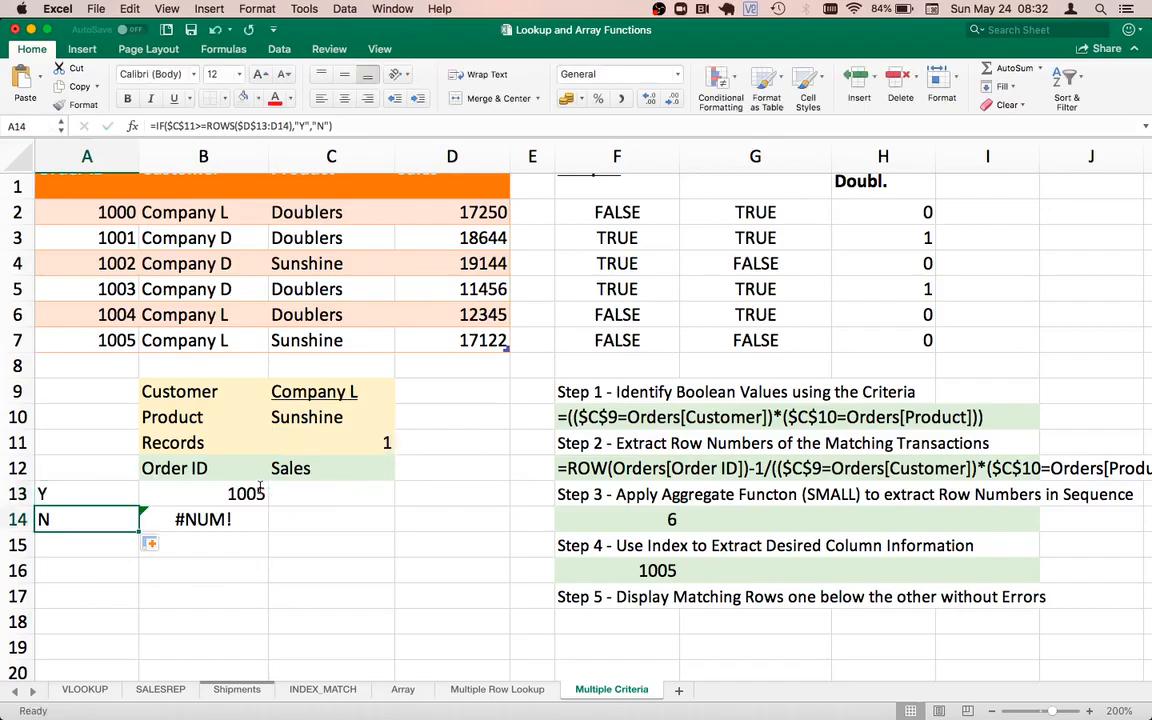
Copy the expression ROWS($D$13:D14) from the formula in A14, leaving the cell unchanged.
{"action": "double_click", "coordinate": [118, 513]}
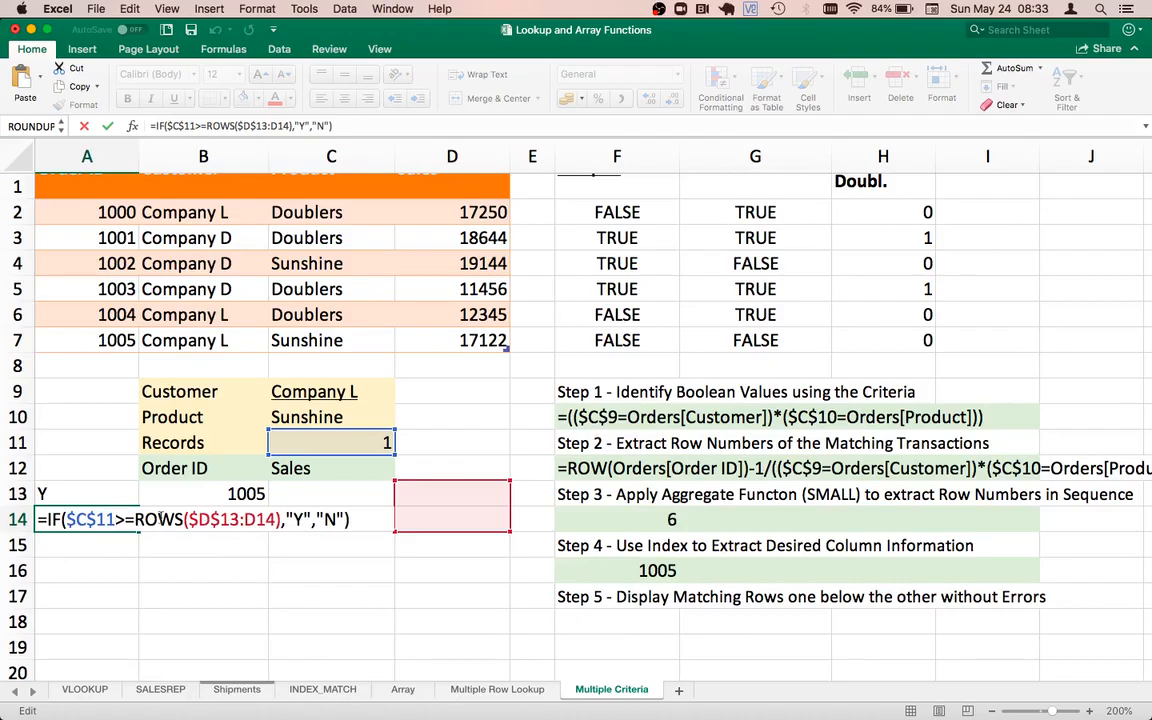
{"action": "key", "text": "shift+Right"}
{"action": "key", "text": "shift+Right"}
{"action": "key", "text": "shift+Right"}
{"action": "key", "text": "shift+Right"}
{"action": "key", "text": "shift+Right"}
{"action": "key", "text": "shift+Right"}
{"action": "key", "text": "shift+Right"}
{"action": "key", "text": "shift+Right"}
{"action": "key", "text": "shift+Right"}
{"action": "key", "text": "shift+Right"}
{"action": "key", "text": "shift+Right"}
{"action": "key", "text": "shift+Right"}
{"action": "key", "text": "shift+Right"}
{"action": "key", "text": "shift+Right"}
{"action": "key", "text": "shift+Right"}
{"action": "key", "text": "cmd+c"}
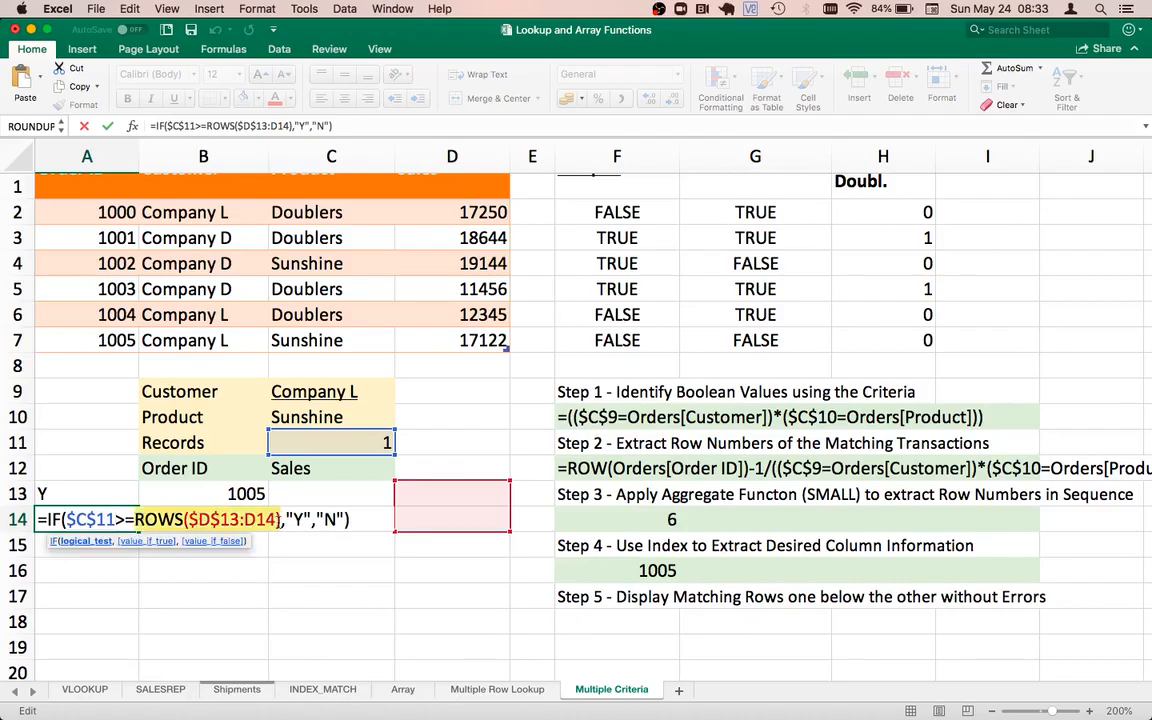
{"action": "key", "text": "Return"}
Replace the AGGREGATE k value in the B13 Order ID formula with the copied ROWS($D$13:D14) expression.
{"action": "key", "text": "Up"}
{"action": "key", "text": "Up"}
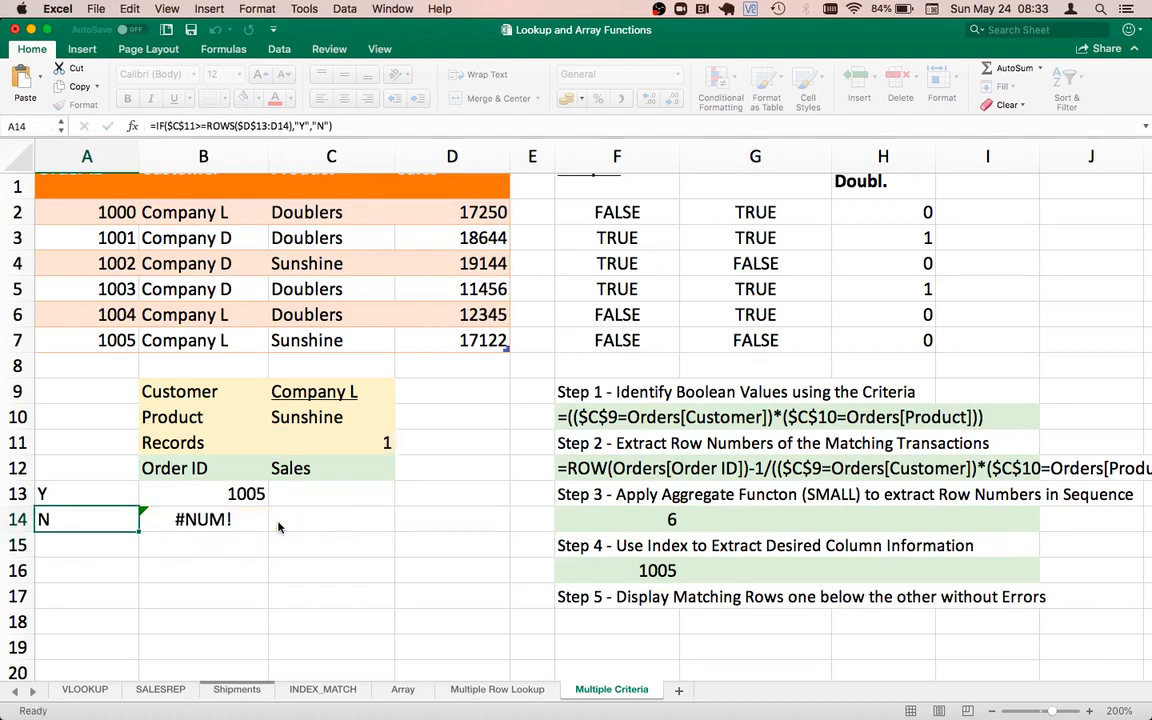
{"action": "key", "text": "Right"}
{"action": "double_click", "coordinate": [232, 493]}
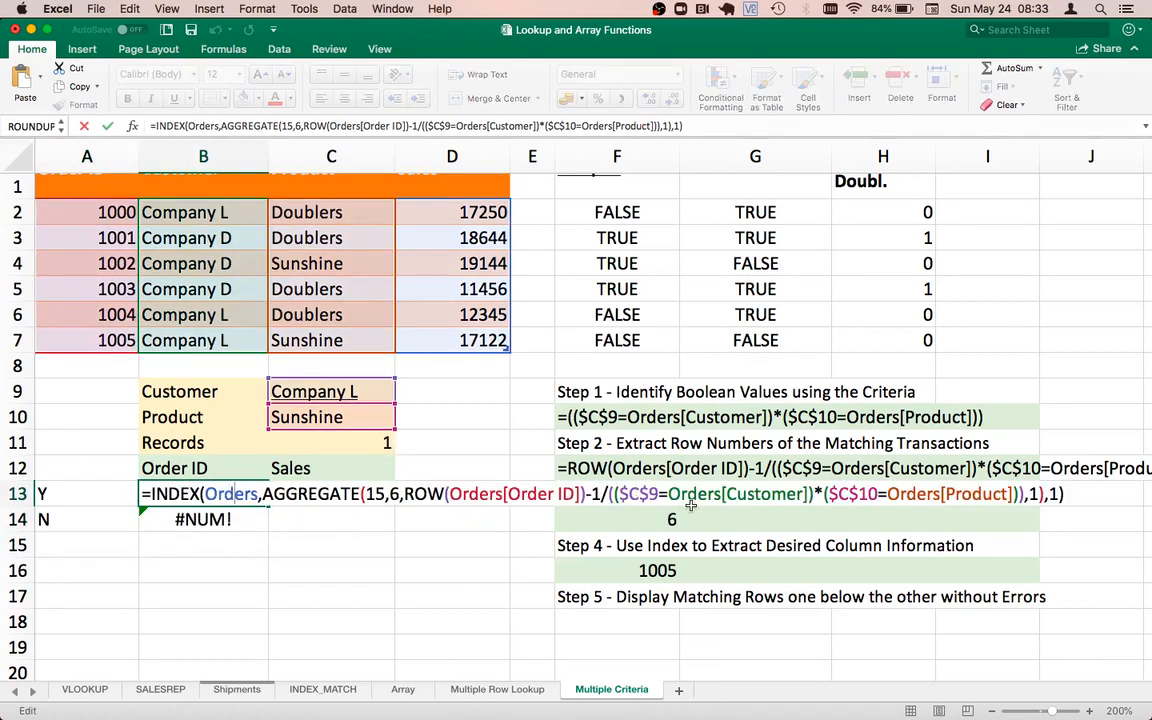
{"action": "left_click", "coordinate": [1031, 493]}
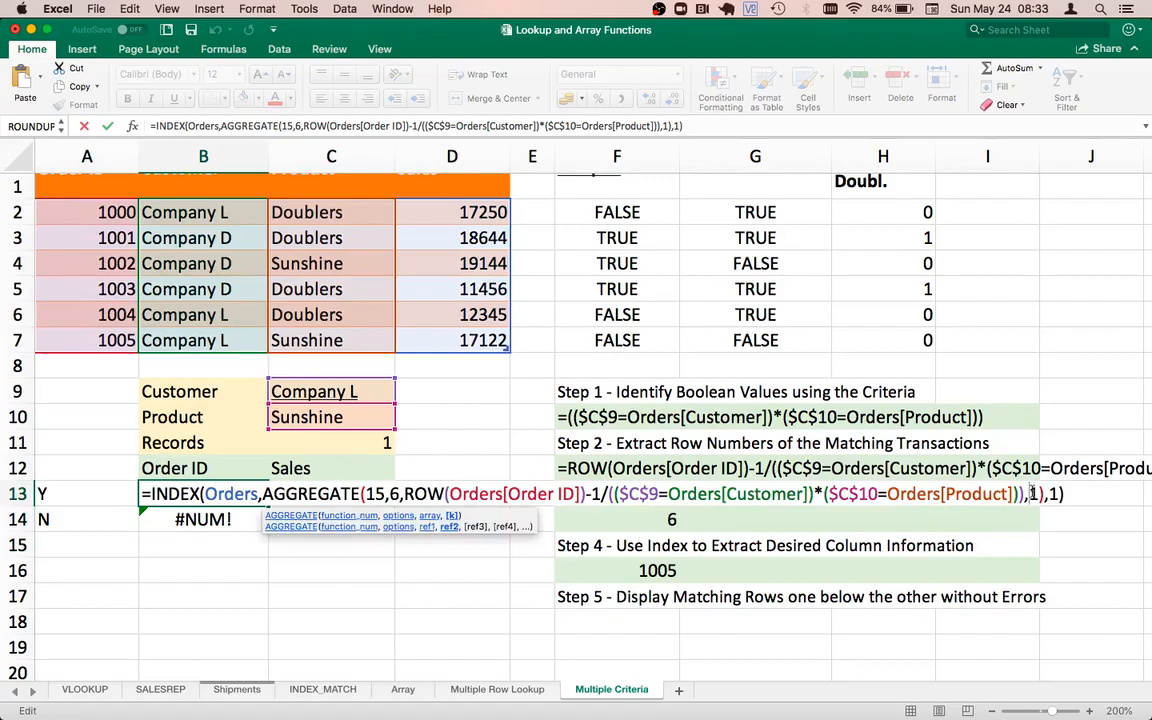
{"action": "double_click", "coordinate": [1033, 493]}
{"action": "key", "text": "cmd+v"}
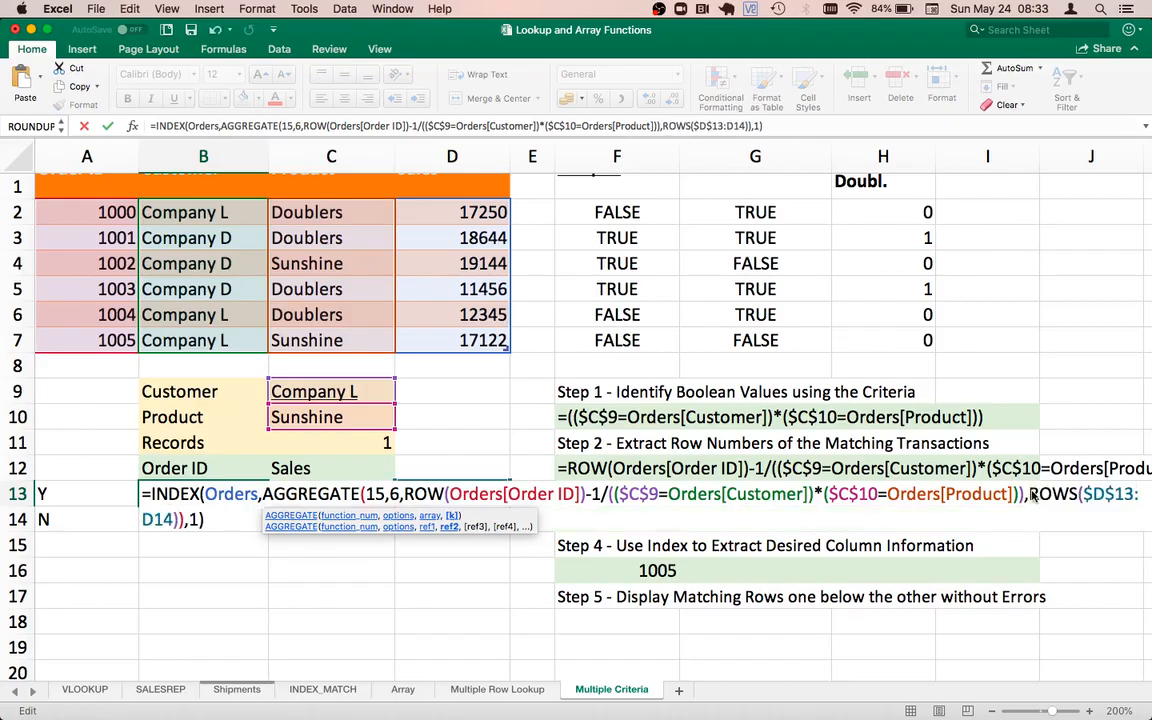
{"action": "key", "text": "Return"}
{"action": "key", "text": "Up"}
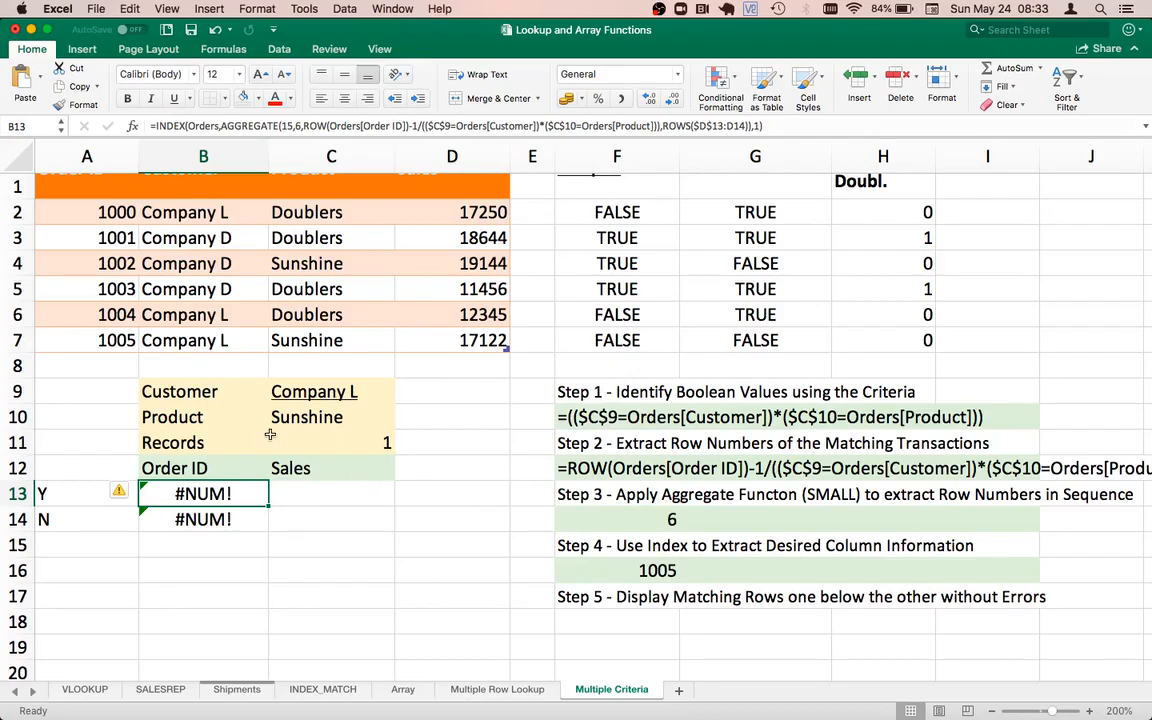
Correct the ROWS range in the B13 formula to $D$13:D13 and fill the formula down to B14.
{"action": "double_click", "coordinate": [186, 494]}
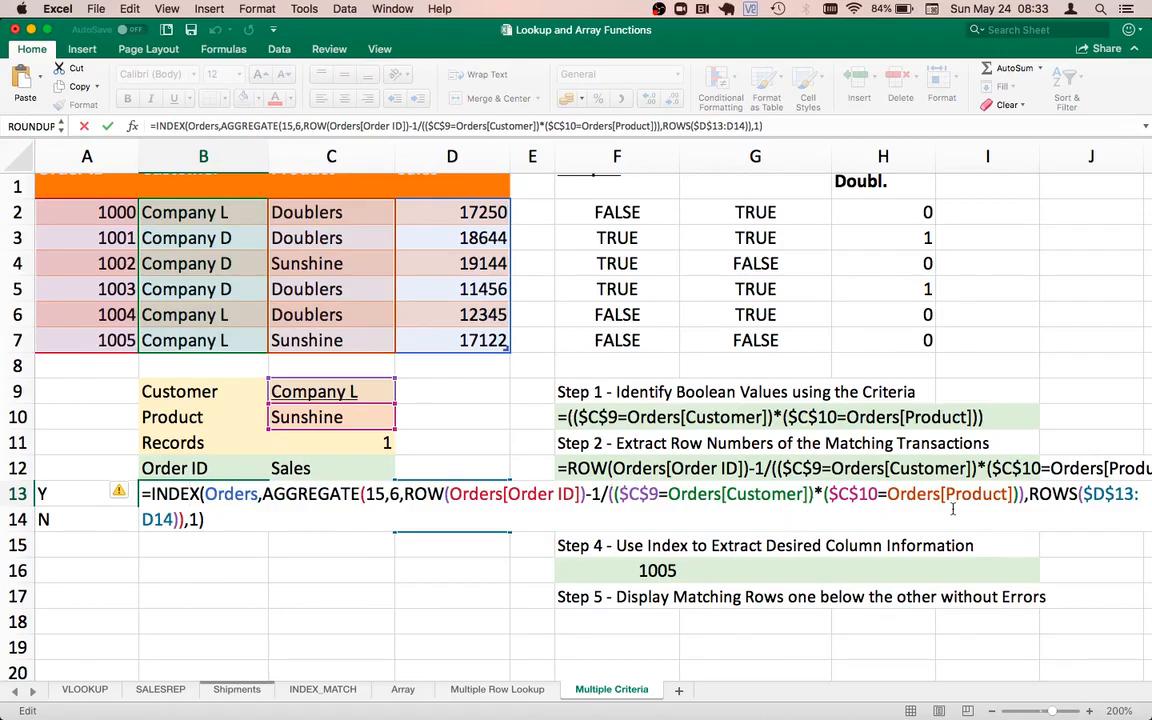
{"action": "left_click", "coordinate": [190, 494]}
{"action": "left_click", "coordinate": [1116, 493]}
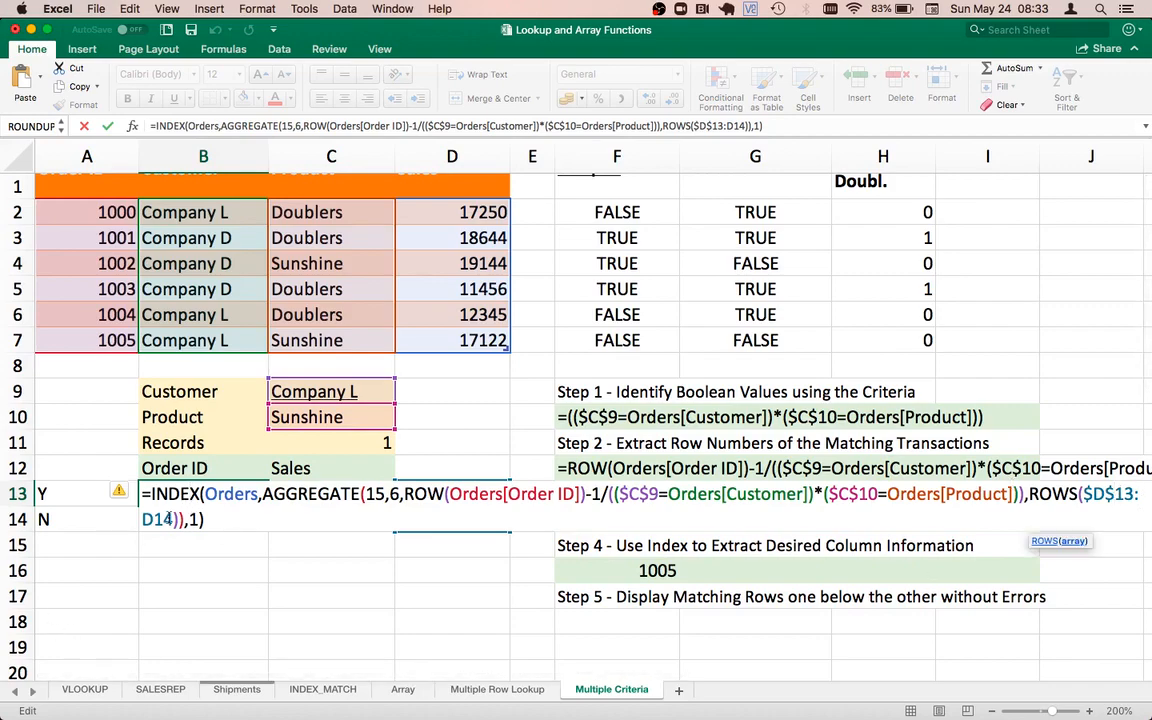
{"action": "left_click", "coordinate": [174, 519]}
{"action": "key", "text": "BackSpace"}
{"action": "type", "text": "3"}
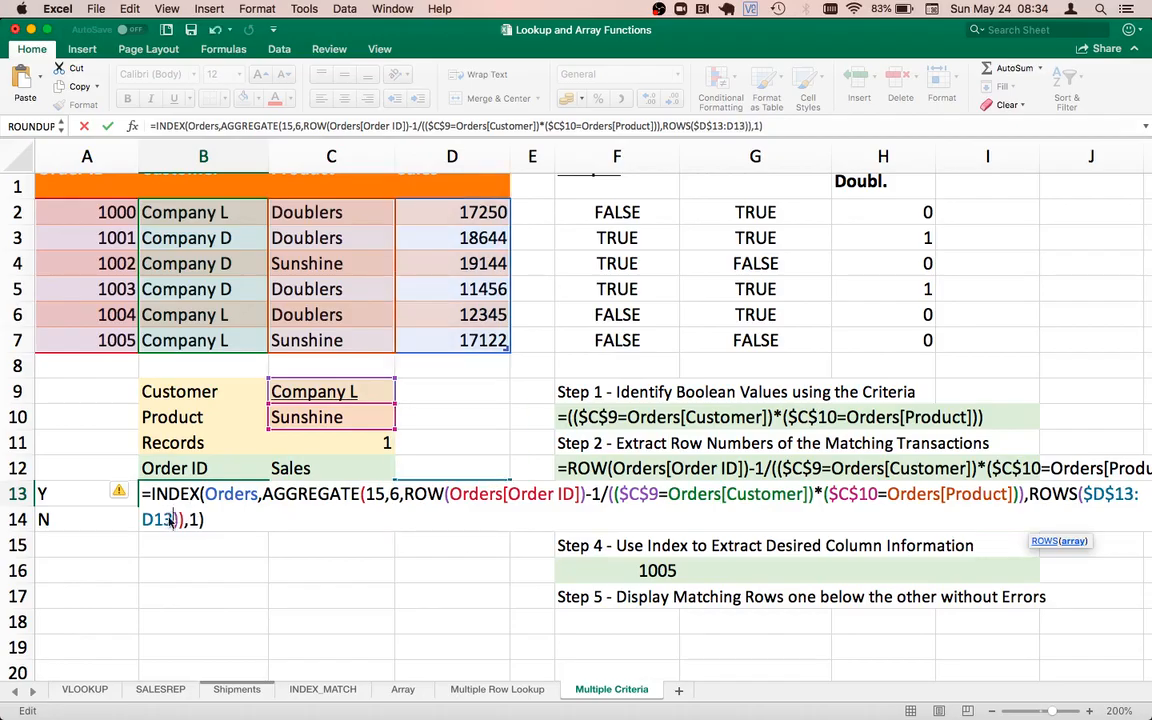
{"action": "key", "text": "Return"}
{"action": "key", "text": "Up"}
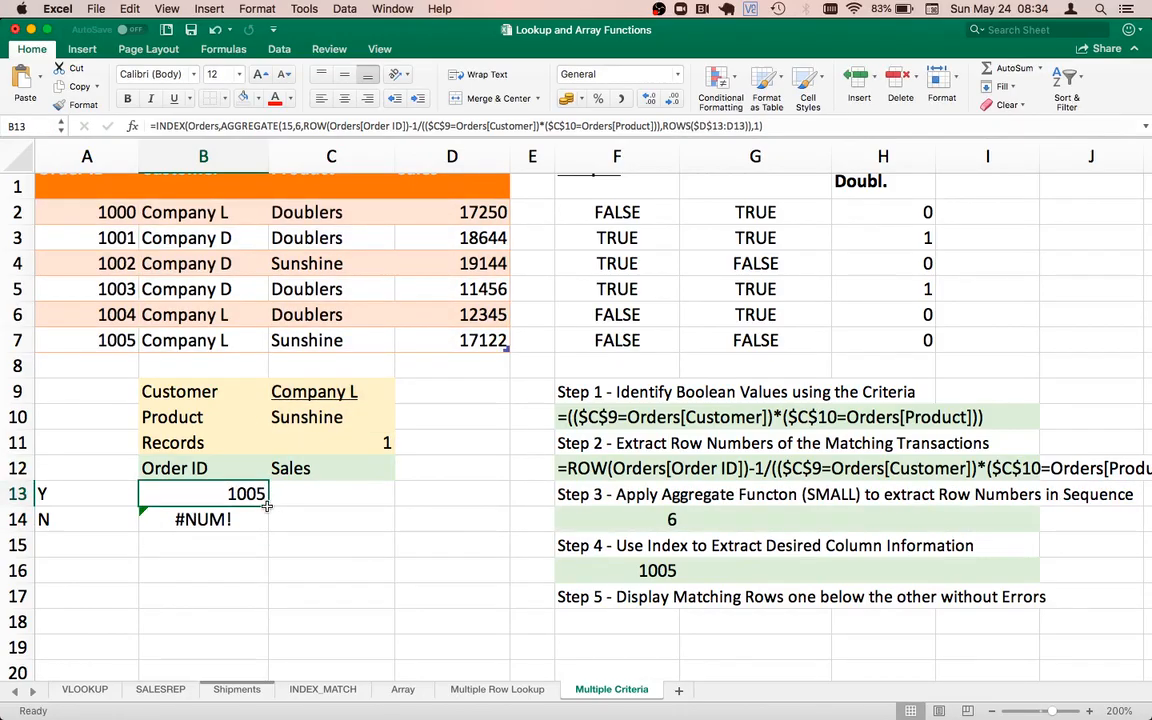
{"action": "left_click_drag", "start_coordinate": [263, 507], "coordinate": [267, 522]}
{"action": "left_click", "coordinate": [220, 519]}
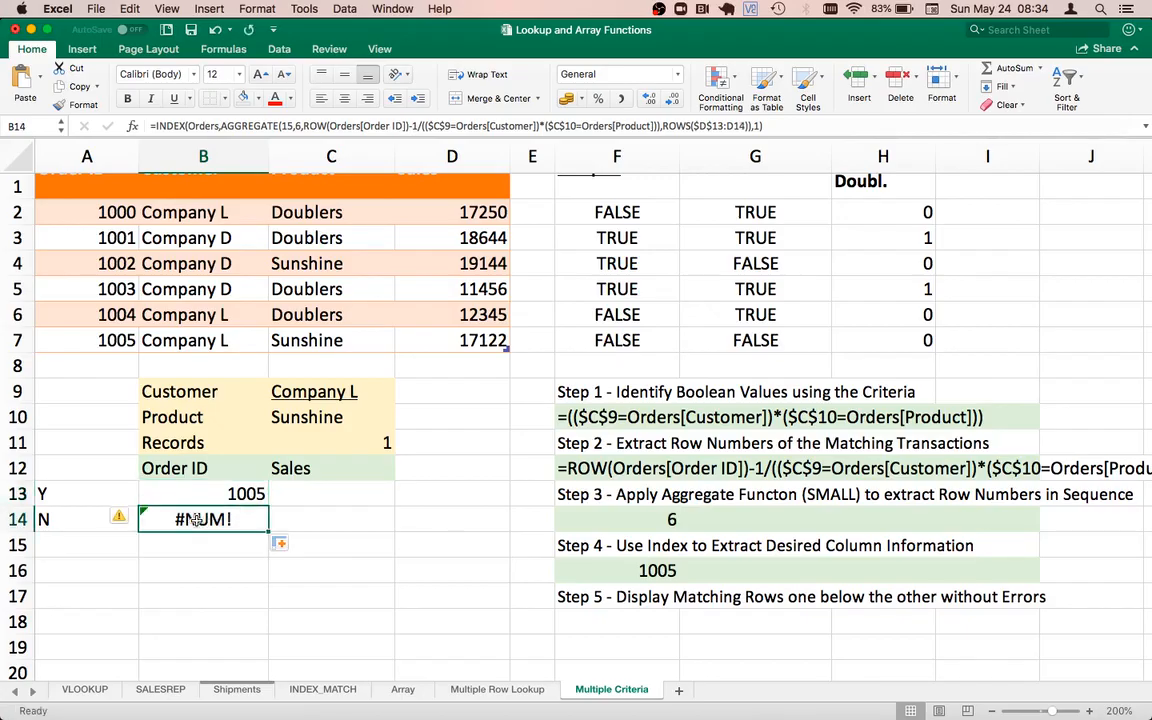
Re-enter Company L as the customer criterion in C9 and set the product criterion in C10 to Doublers.
{"action": "left_click", "coordinate": [72, 495]}
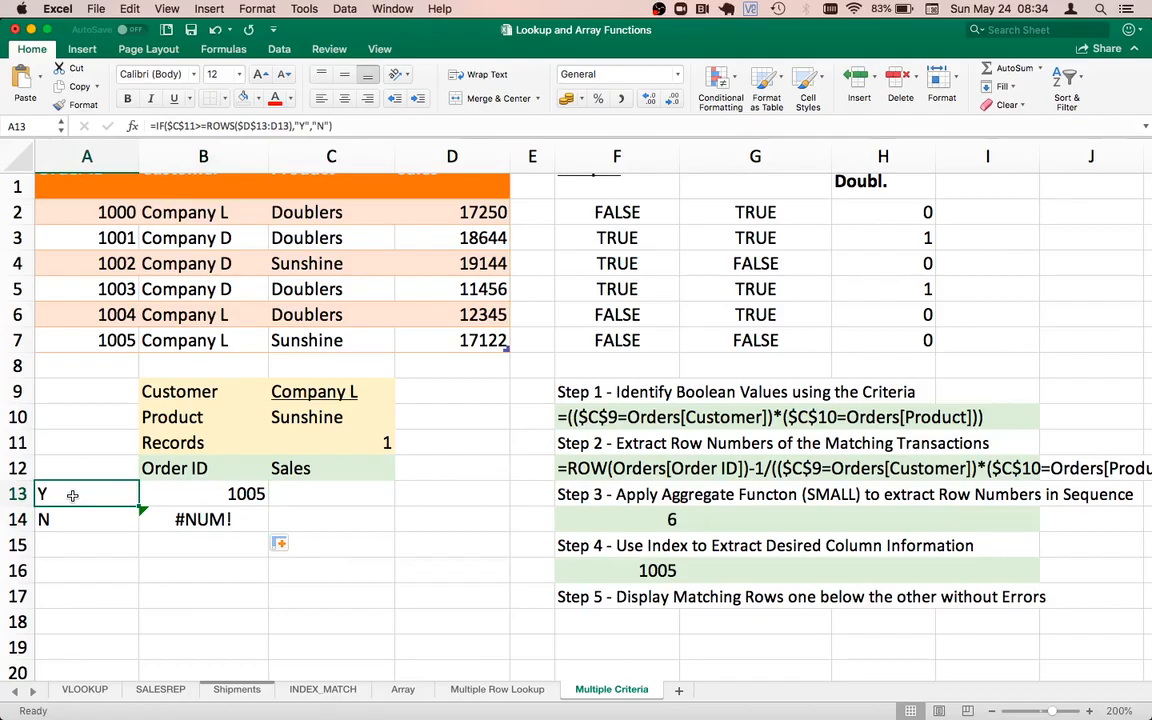
{"action": "key", "text": "Up"}
{"action": "key", "text": "Up"}
{"action": "key", "text": "Up"}
{"action": "key", "text": "Right"}
{"action": "key", "text": "Right"}
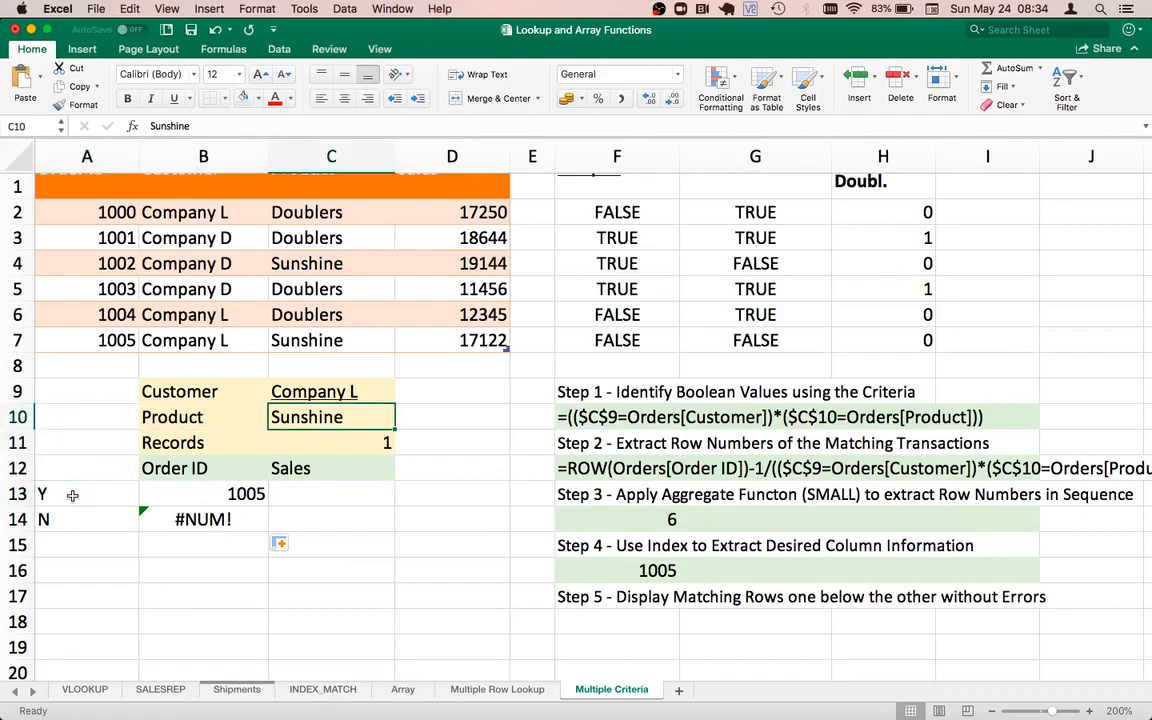
{"action": "key", "text": "Up"}
{"action": "type", "text": "COMP"}
{"action": "key", "text": "BackSpace"}
{"action": "key", "text": "BackSpace"}
{"action": "key", "text": "BackSpace"}
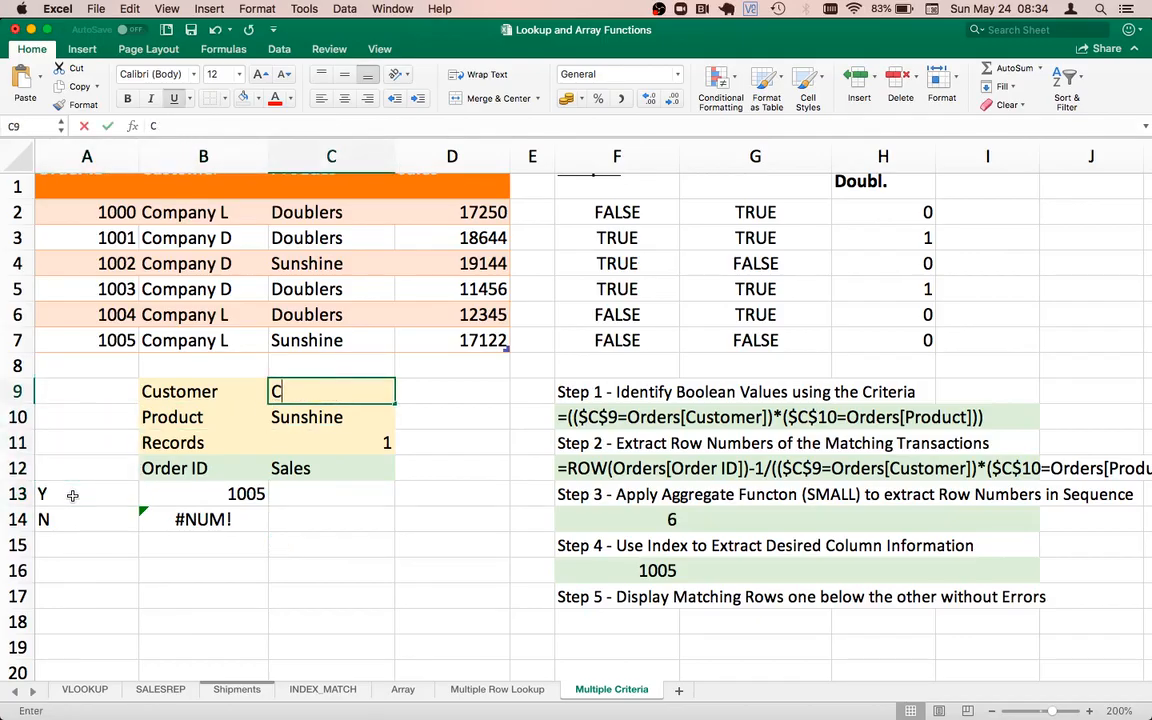
{"action": "type", "text": "ompany "}
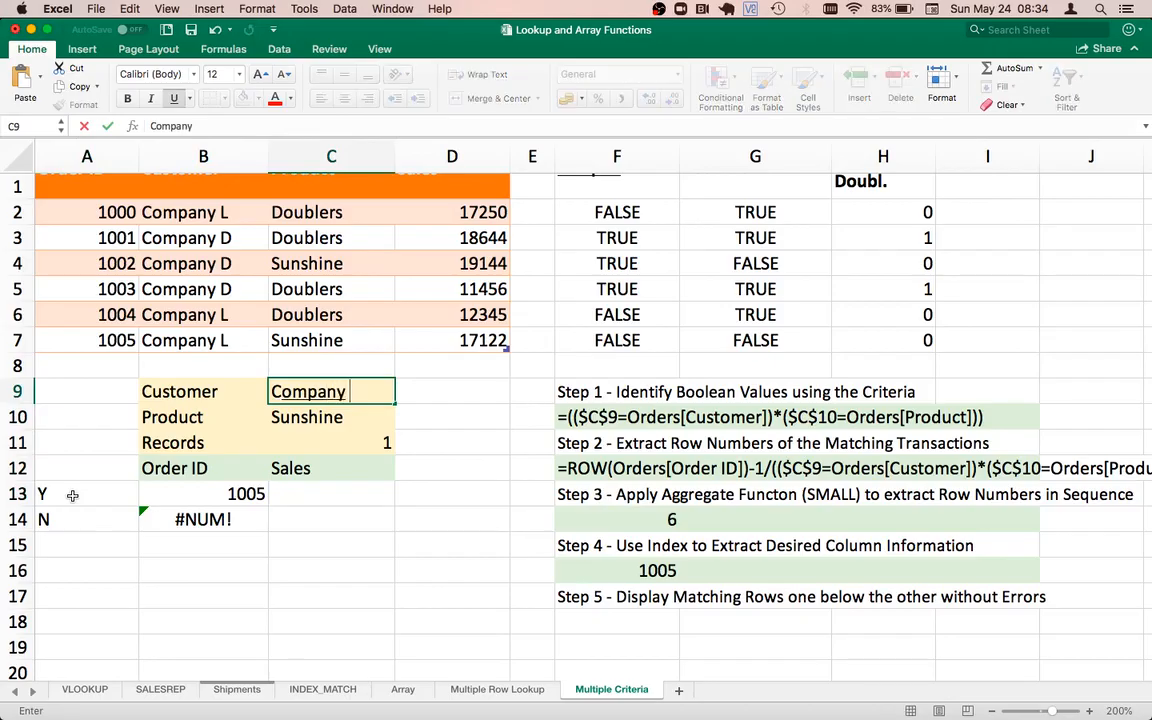
{"action": "type", "text": "L"}
{"action": "key", "text": "Return"}
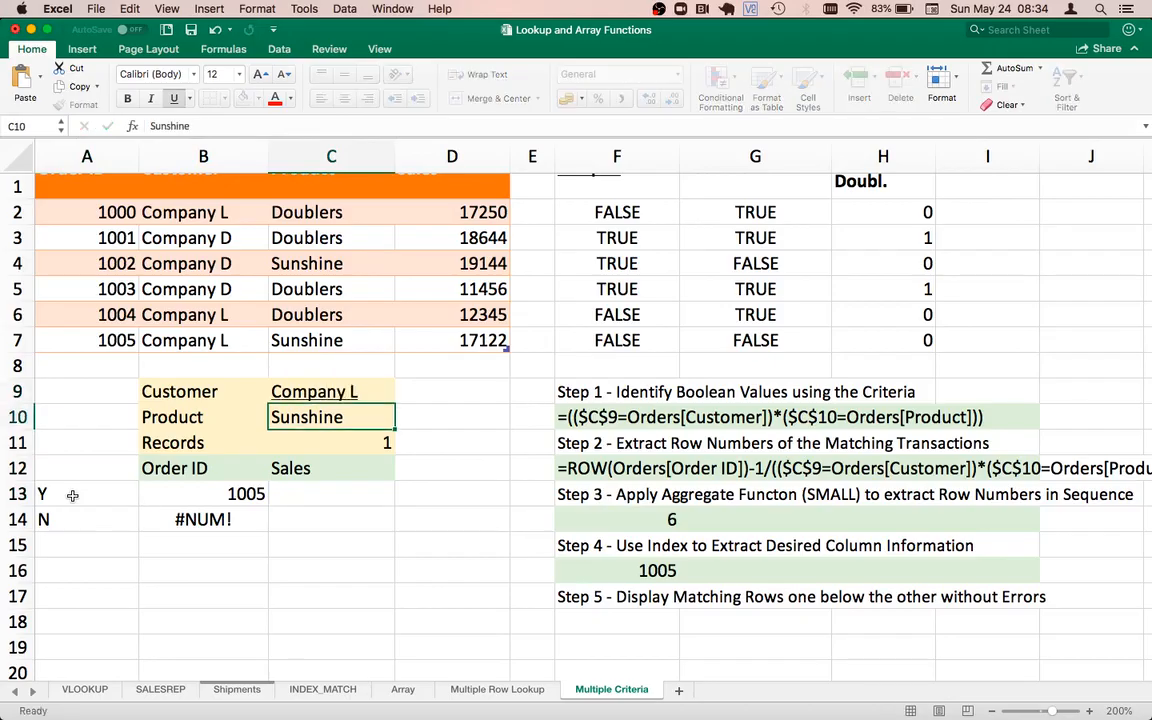
{"action": "type", "text": "Doublers"}
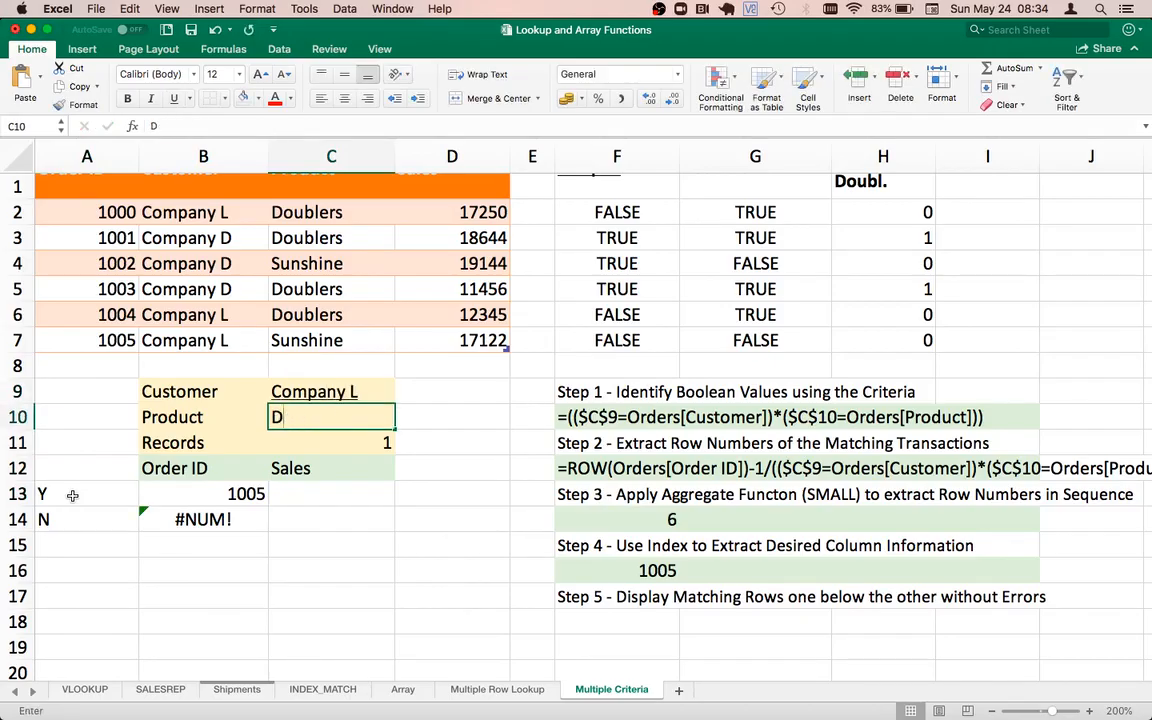
{"action": "key", "text": "Return"}
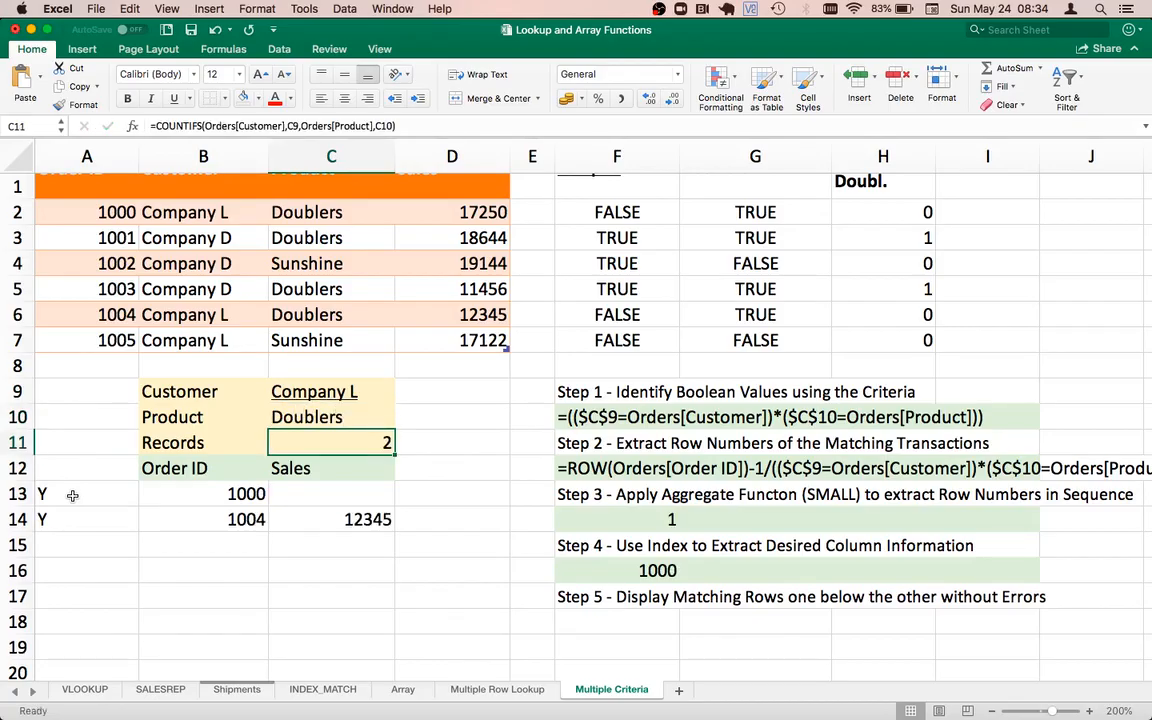
Clear the leftover sales value from C14 under the Sales heading.
{"action": "key", "text": "Left"}
{"action": "key", "text": "Down"}
{"action": "key", "text": "Down"}
{"action": "key", "text": "Right"}
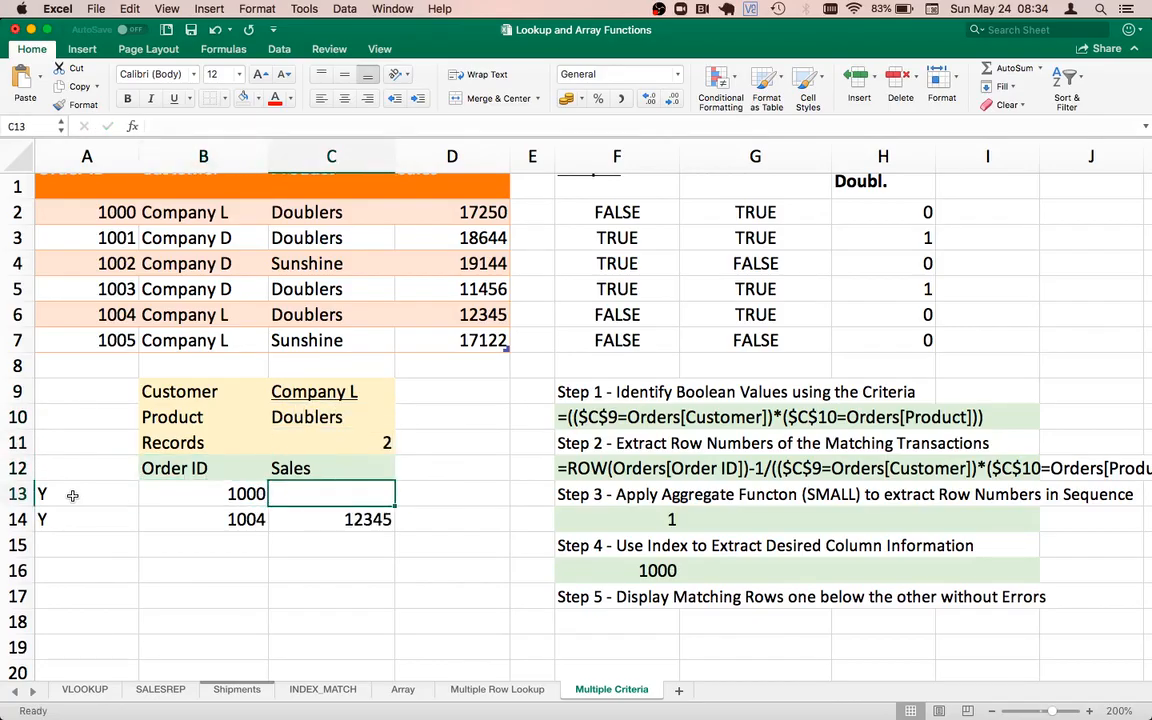
{"action": "key", "text": "Down"}
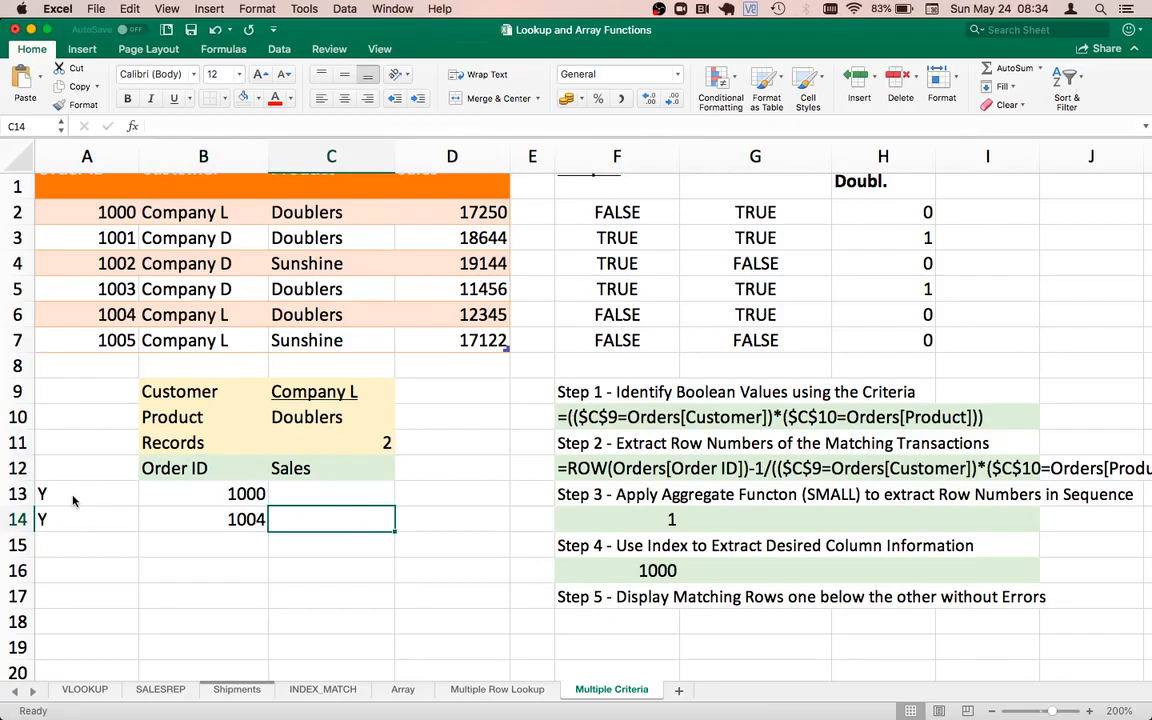
Fill the Order ID formula from B14 down to B17 and inspect the formula in B15.
{"action": "key", "text": "Left"}
{"action": "key", "text": "Up"}
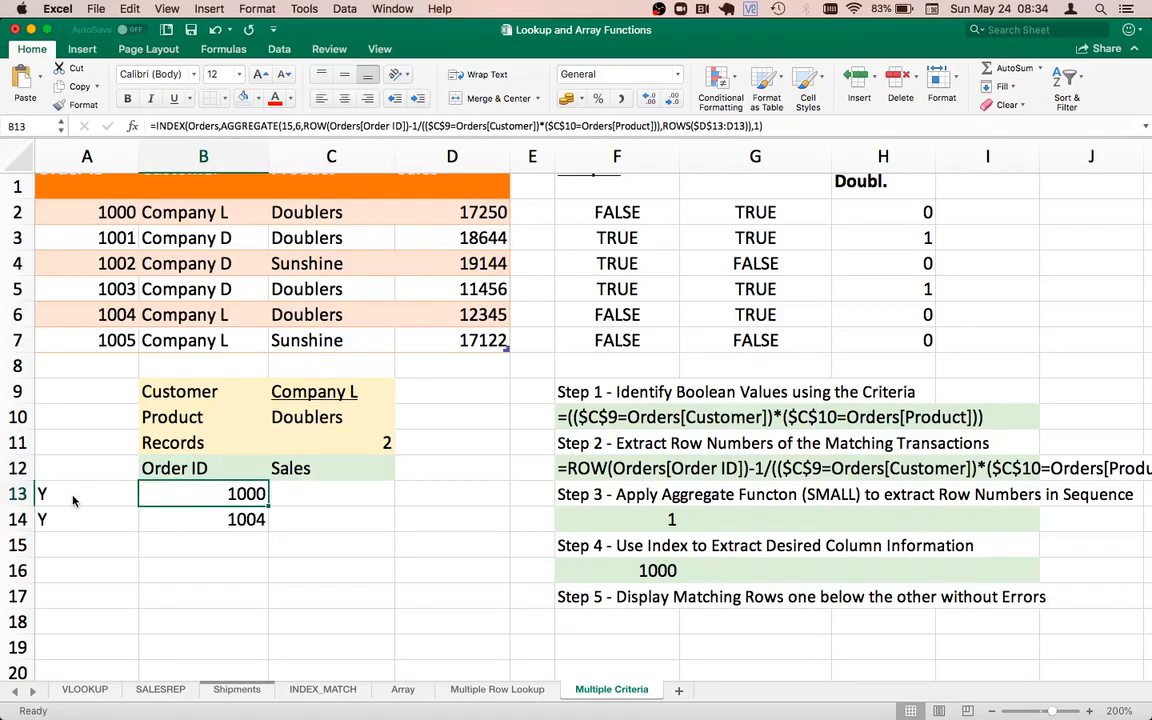
{"action": "key", "text": "Down"}
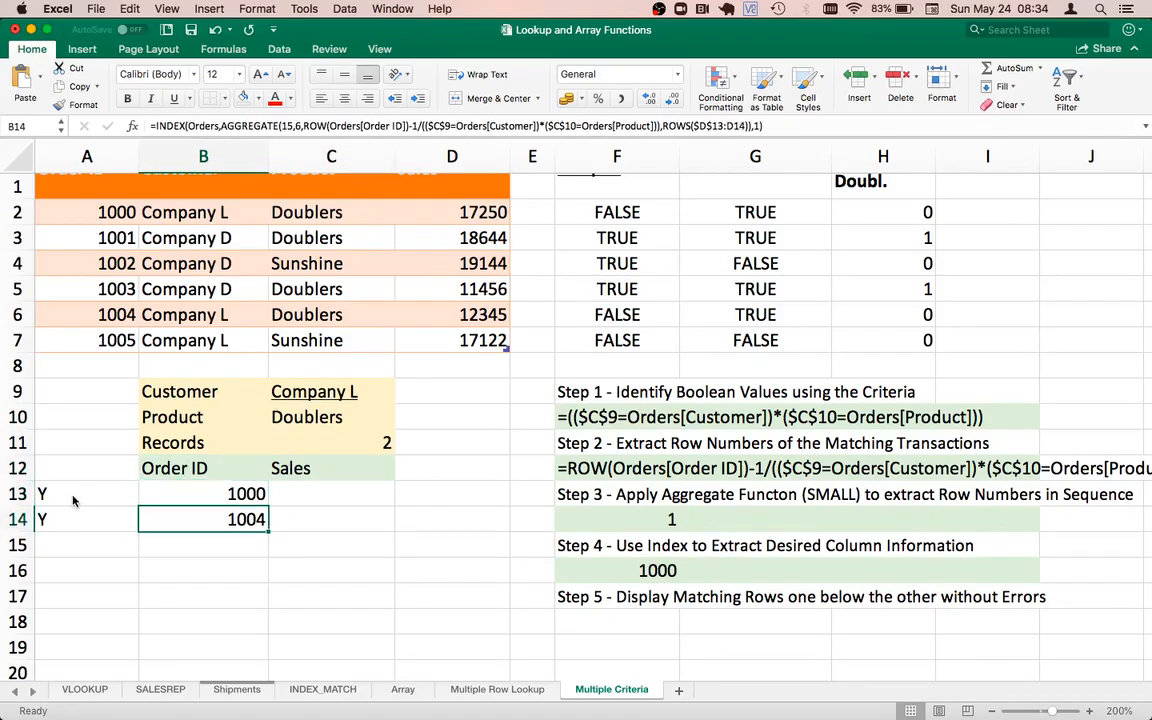
{"action": "left_click_drag", "start_coordinate": [268, 531], "coordinate": [255, 600]}
{"action": "left_click", "coordinate": [200, 545]}
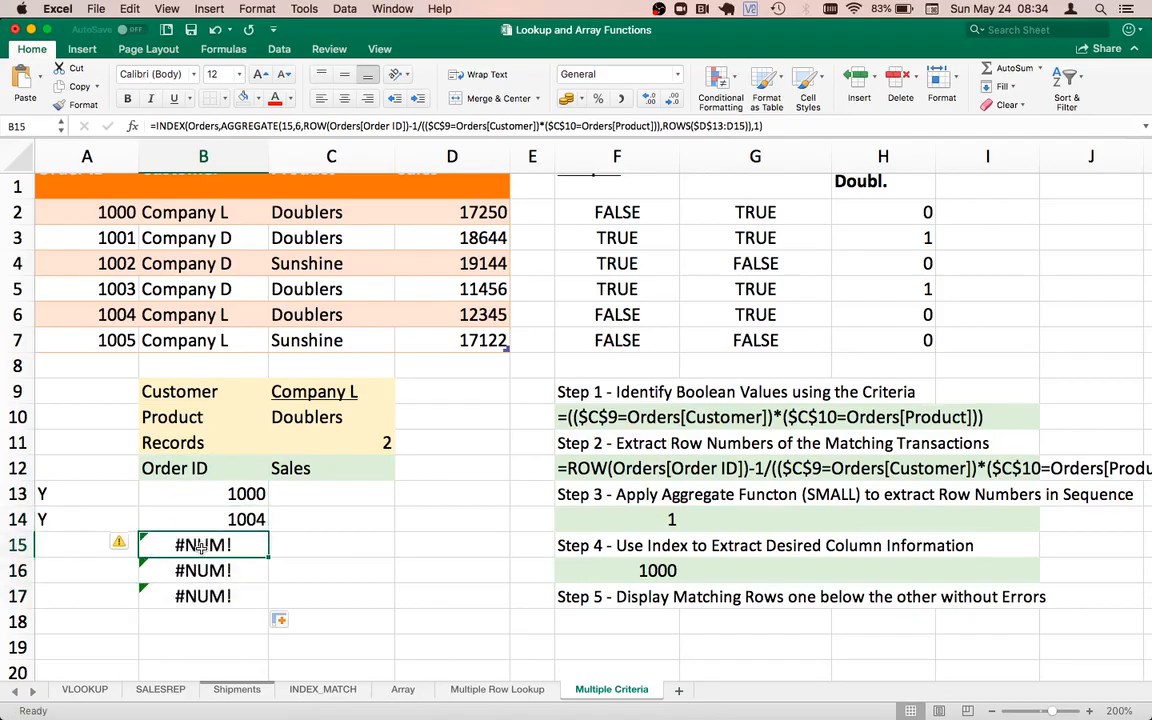
Fill the IF test in A14 down to A17.
{"action": "key", "text": "Left"}
{"action": "key", "text": "Up"}
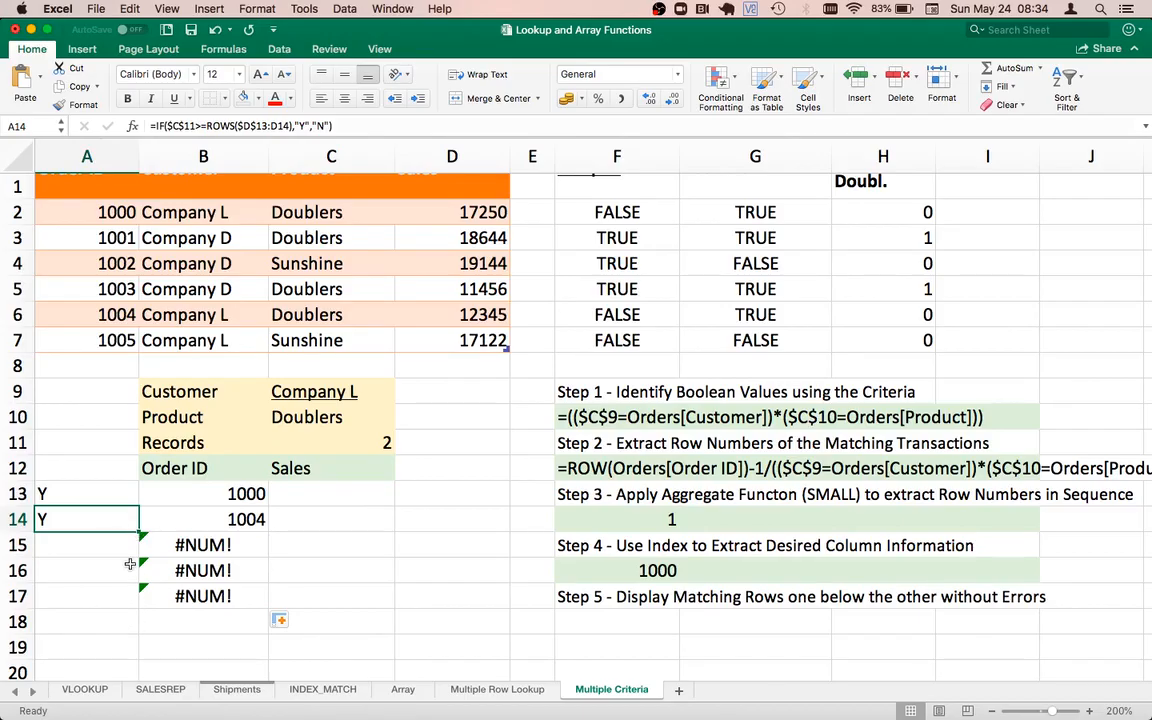
{"action": "left_click", "coordinate": [100, 545]}
{"action": "left_click", "coordinate": [96, 519]}
{"action": "left_click_drag", "start_coordinate": [141, 533], "coordinate": [130, 607]}
{"action": "left_click", "coordinate": [73, 550]}
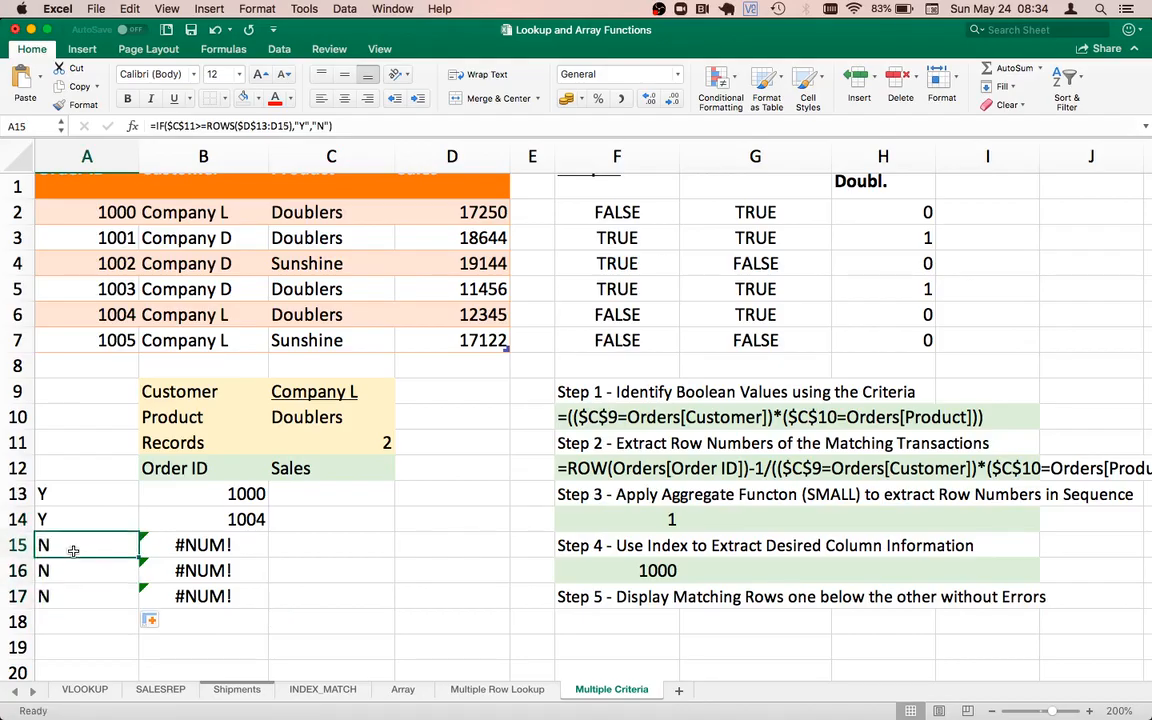
Examine the IF formulas in A13:A17 and how their ROWS ranges expand from row to row.
{"action": "key", "text": "Up"}
{"action": "key", "text": "Down"}
{"action": "key", "text": "Down"}
{"action": "key", "text": "Down"}
{"action": "key", "text": "Up"}
{"action": "key", "text": "Up"}
{"action": "key", "text": "Up"}
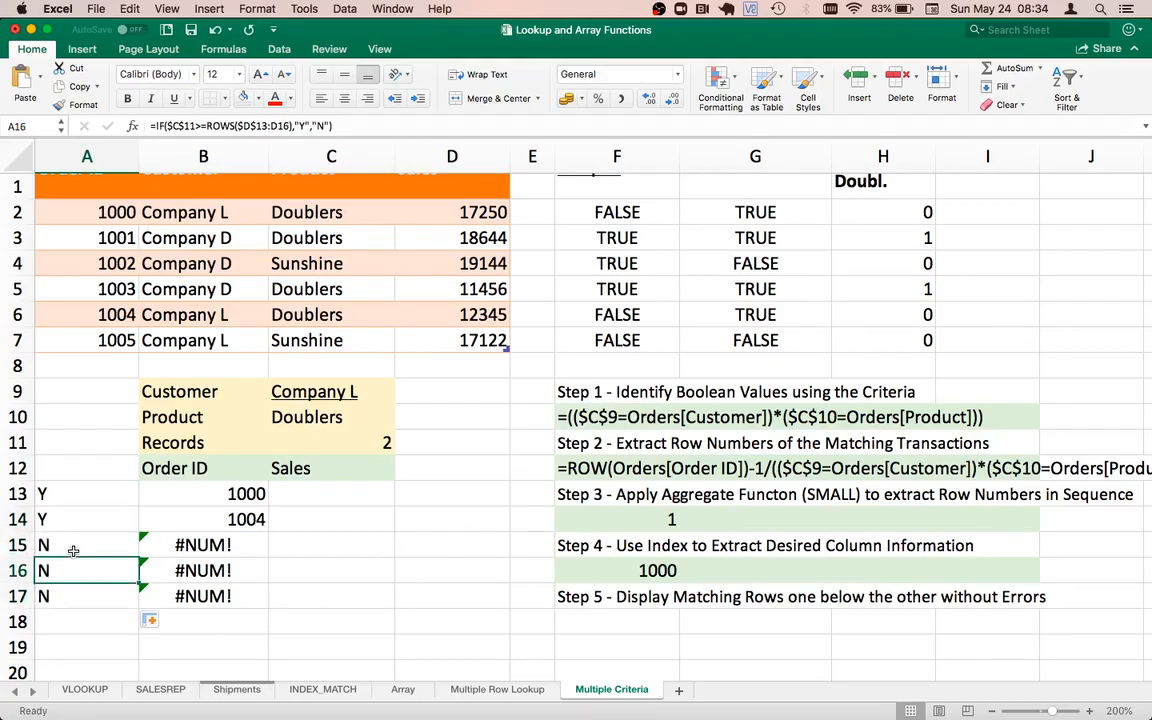
{"action": "key", "text": "Up"}
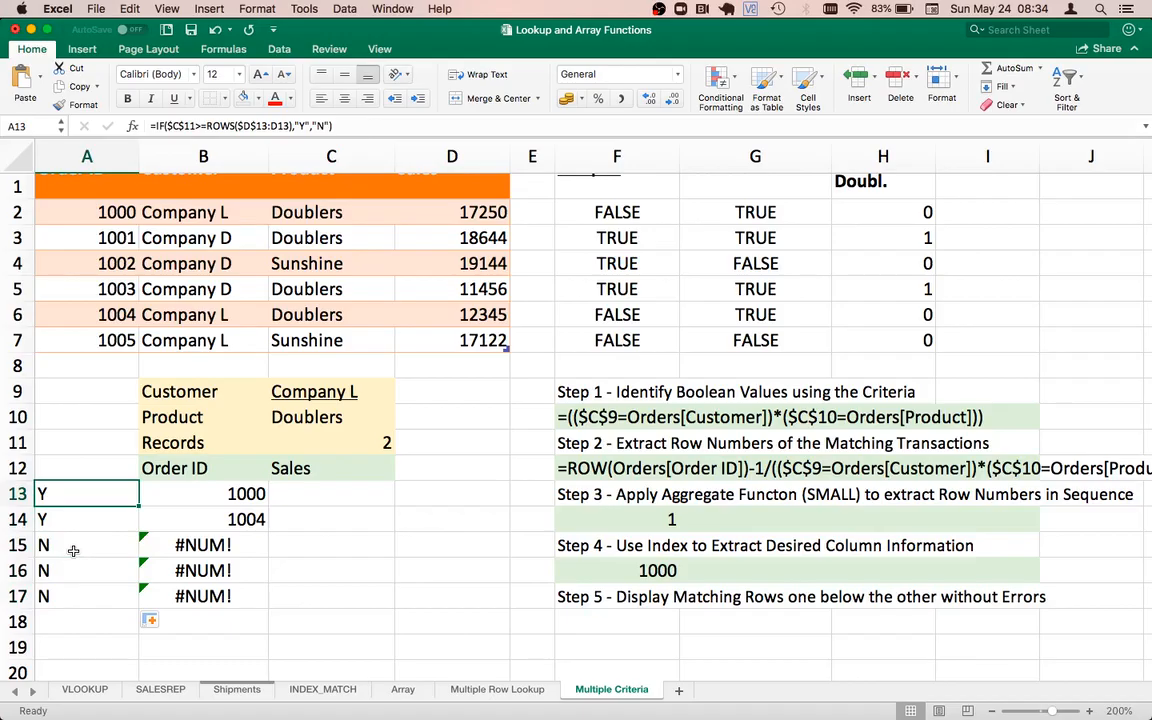
Copy the expression IF($C$11>=ROWS($D$13:D13) from the formula in A13, leaving the cell unchanged.
{"action": "double_click", "coordinate": [55, 494]}
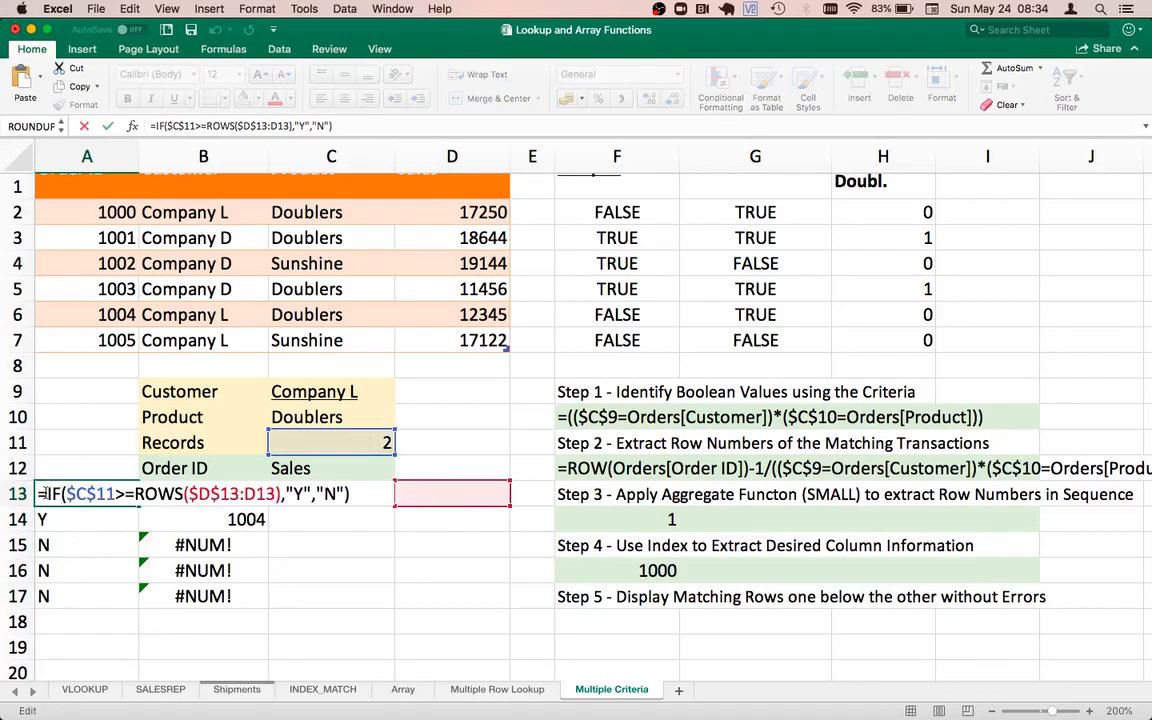
{"action": "left_click_drag", "start_coordinate": [45, 493], "coordinate": [283, 494]}
{"action": "key", "text": "super+c"}
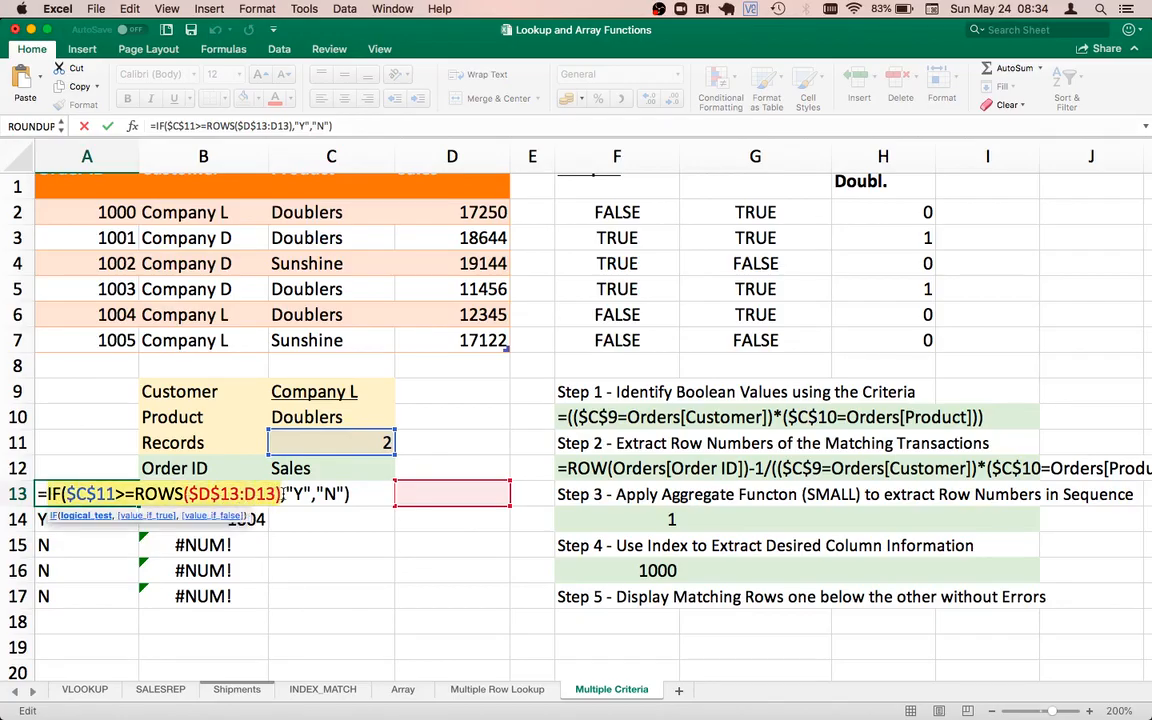
{"action": "key", "text": "Return"}
Wrap the B13 INDEX formula in the copied IF test, returning the INDEX result when true and "" otherwise.
{"action": "left_click", "coordinate": [260, 503]}
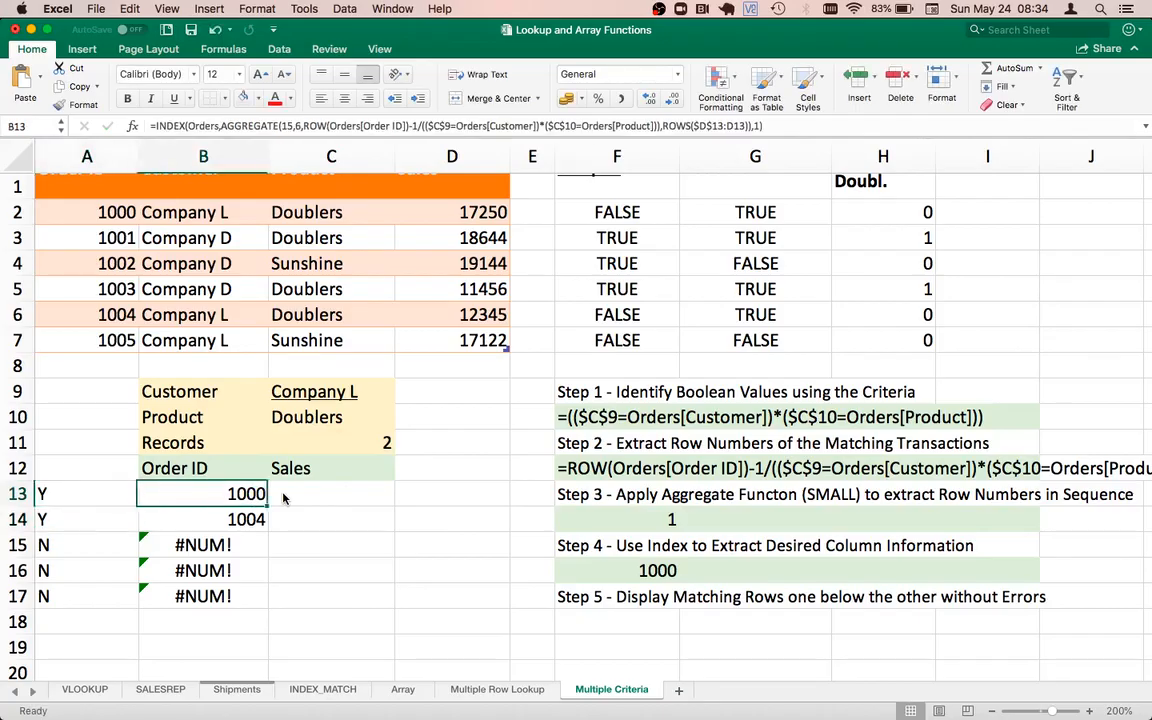
{"action": "double_click", "coordinate": [260, 503]}
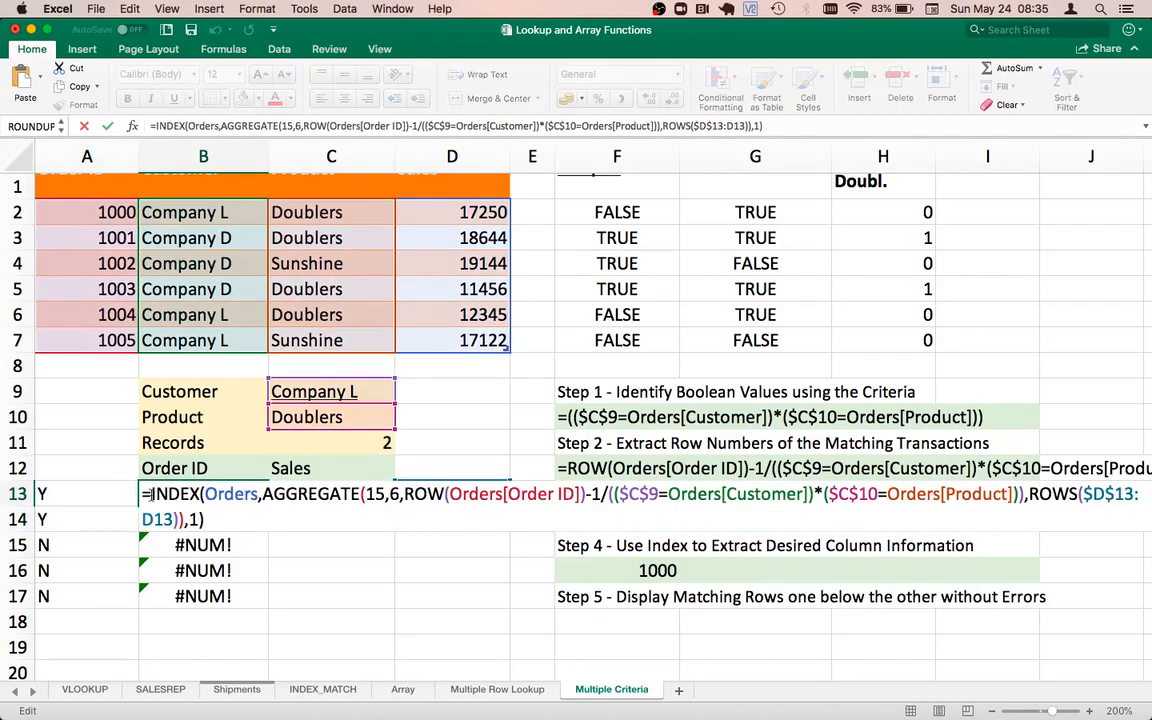
{"action": "key", "text": "super+v"}
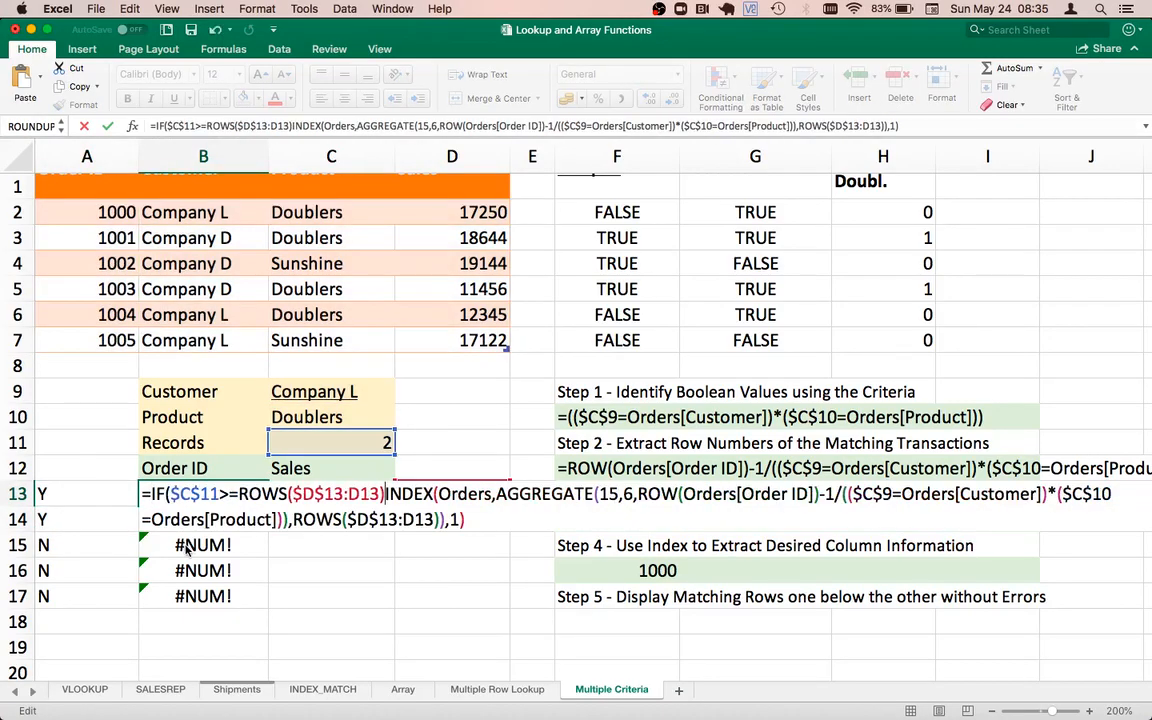
{"action": "type", "text": ","}
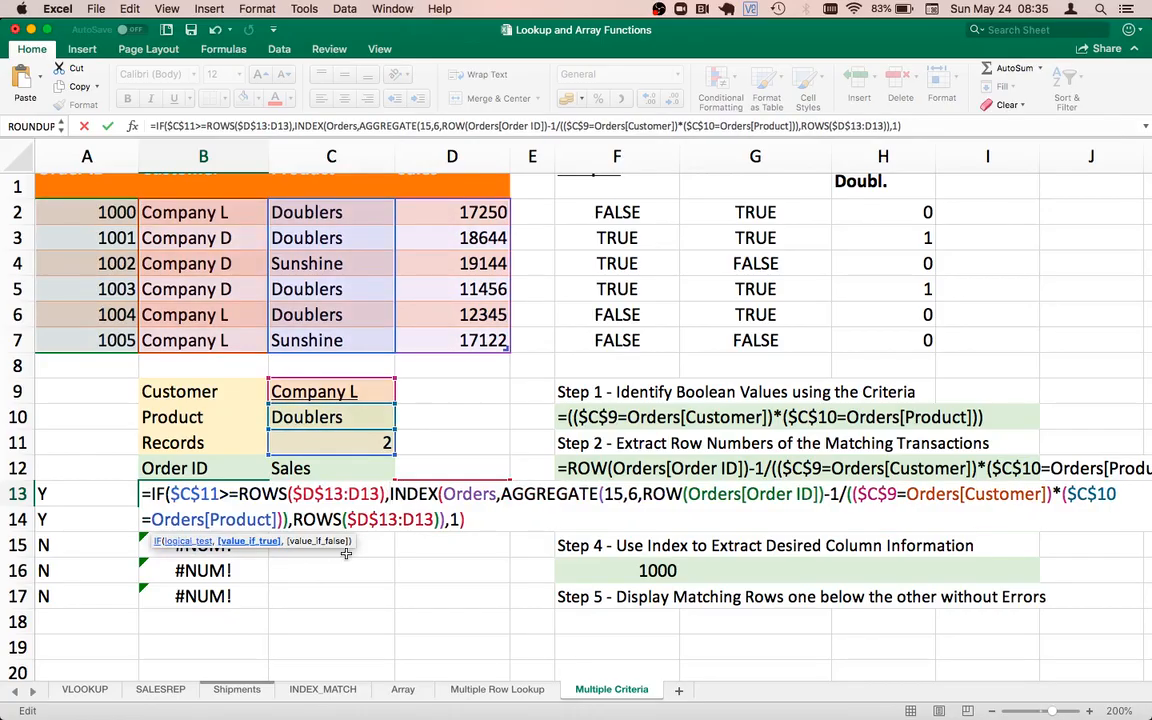
{"action": "left_click", "coordinate": [475, 520]}
{"action": "type", "text": ",\"\""}
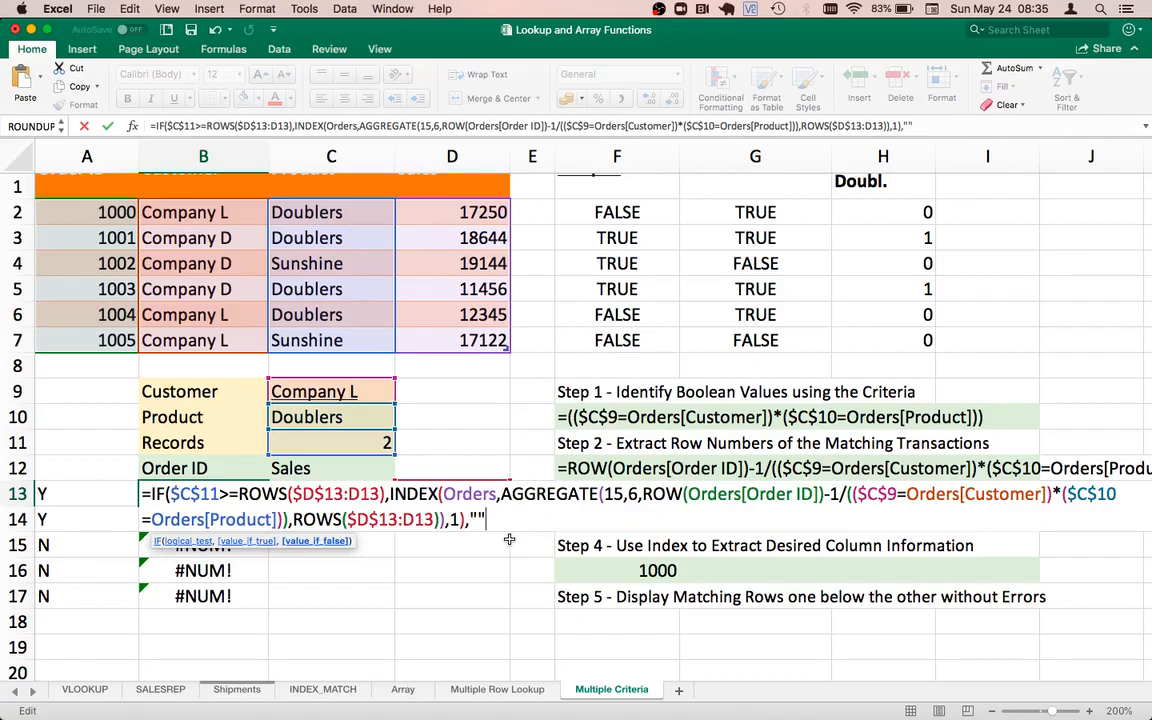
{"action": "type", "text": ")"}
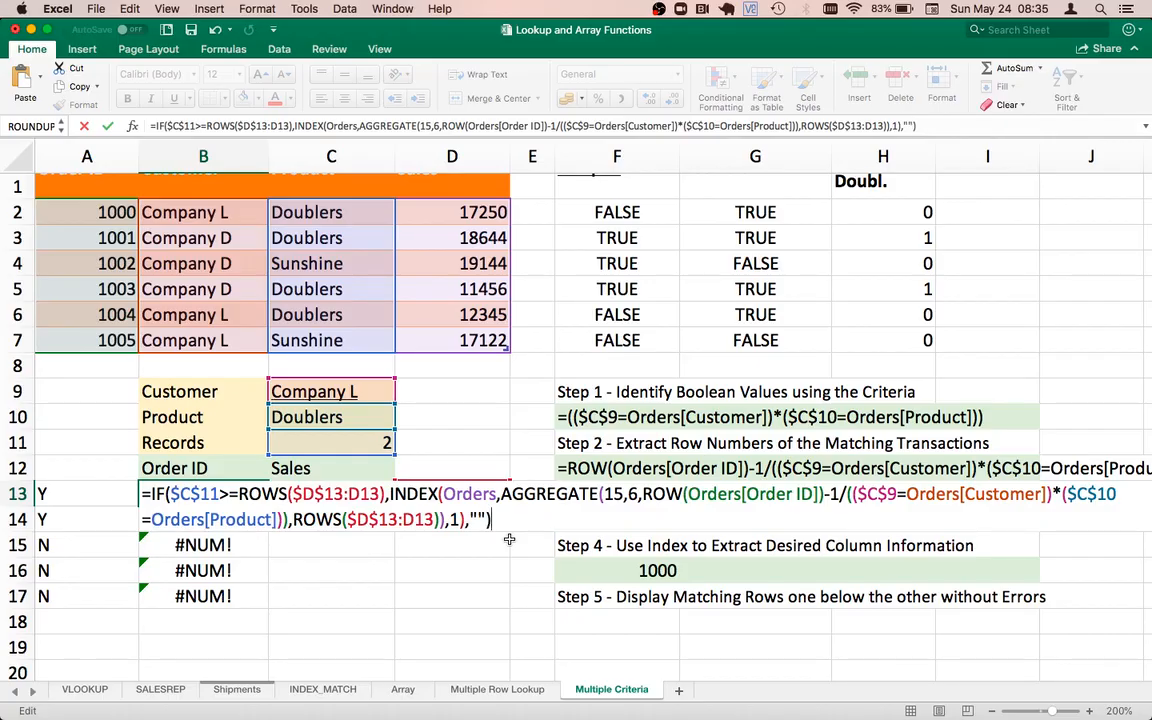
{"action": "key", "text": "Return"}
Fill the error-free Order ID formula from B13 down to B17 and inspect the formulas in B16 and B13.
{"action": "key", "text": "Up"}
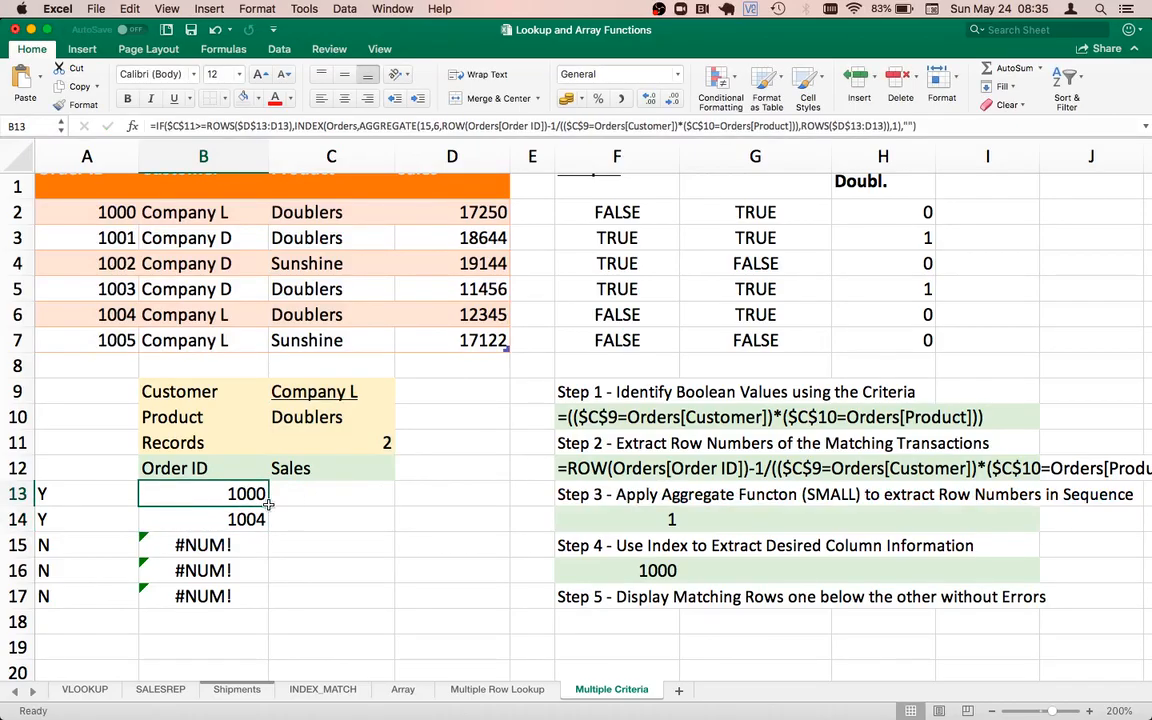
{"action": "left_click_drag", "start_coordinate": [268, 503], "coordinate": [255, 589]}
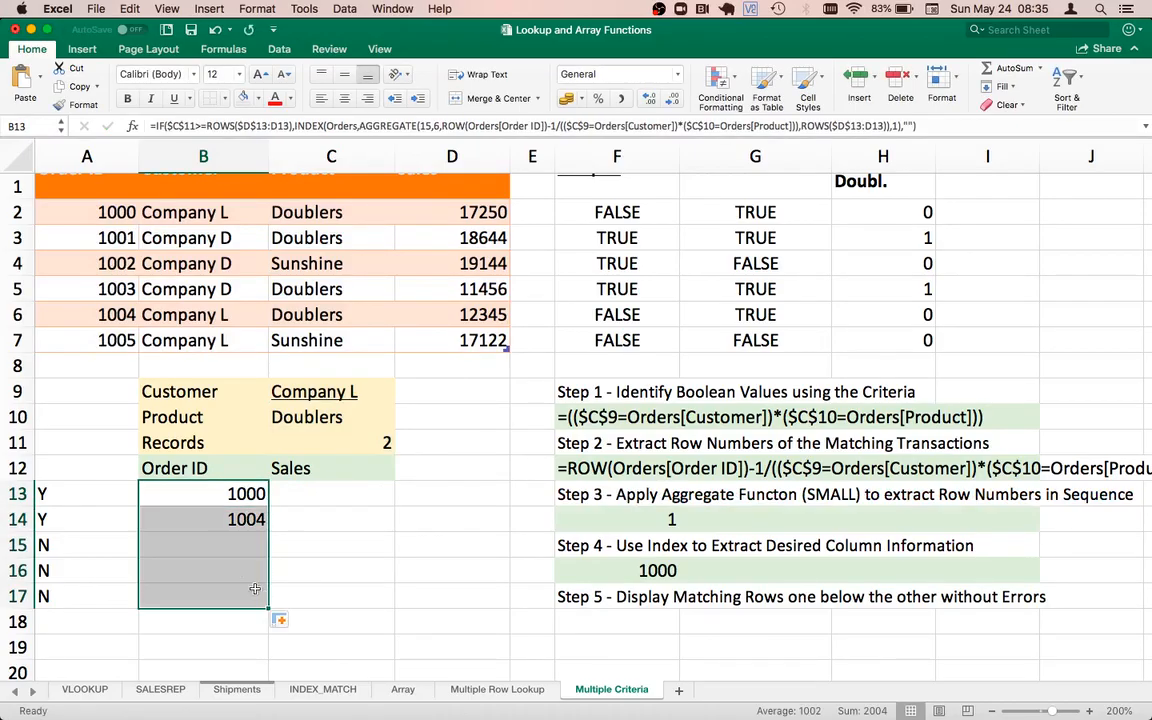
{"action": "left_click", "coordinate": [228, 564]}
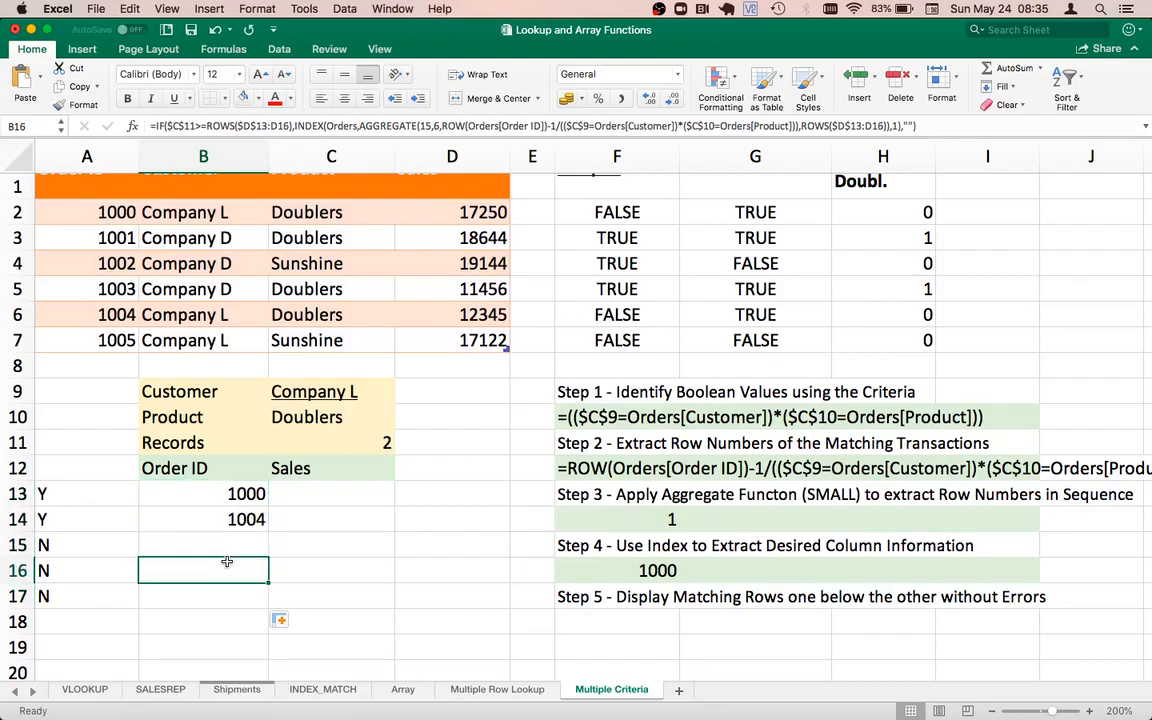
{"action": "left_click", "coordinate": [243, 493]}
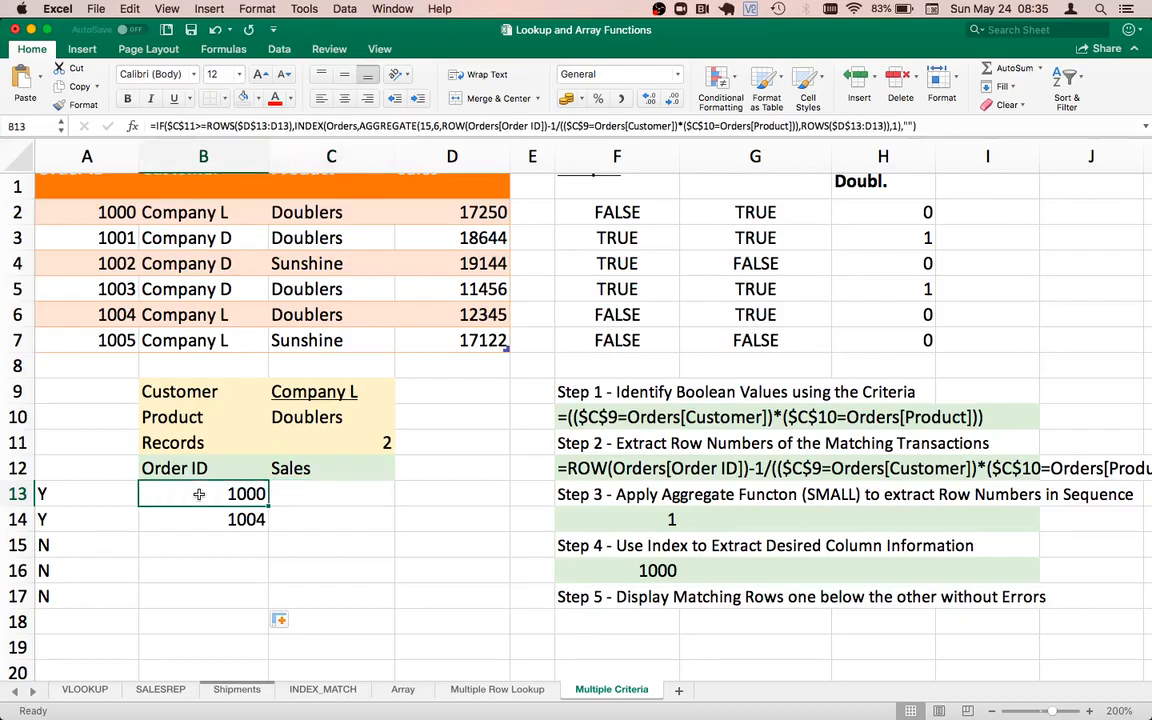
Copy the error-free Order ID formula from B13 into C13 under the Sales heading.
{"action": "left_click", "coordinate": [316, 488]}
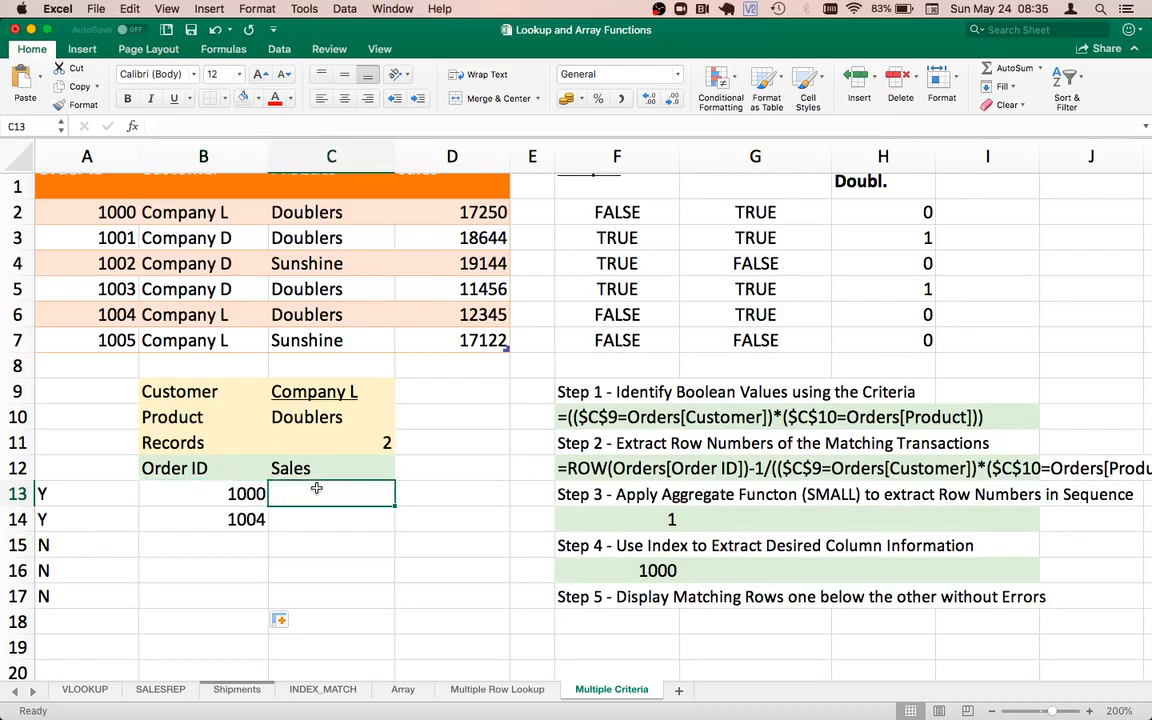
{"action": "key", "text": "Up"}
{"action": "key", "text": "Down"}
{"action": "key", "text": "Left"}
{"action": "key", "text": "super+c"}
{"action": "key", "text": "Right"}
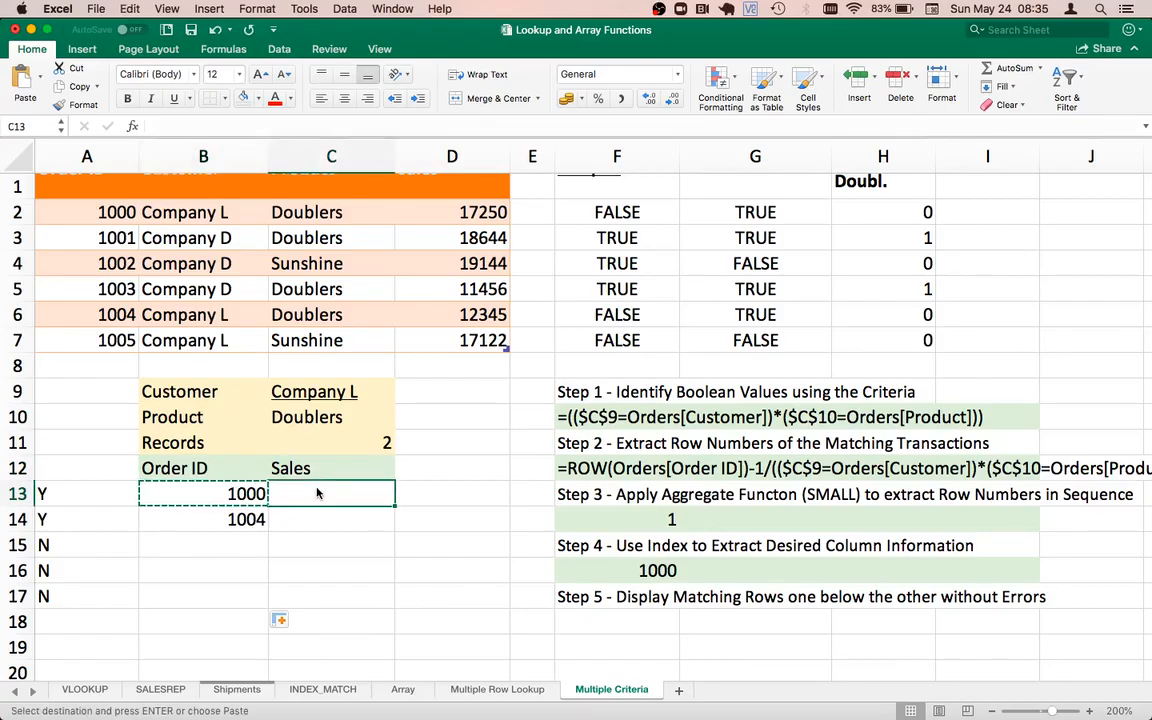
{"action": "key", "text": "super+v"}
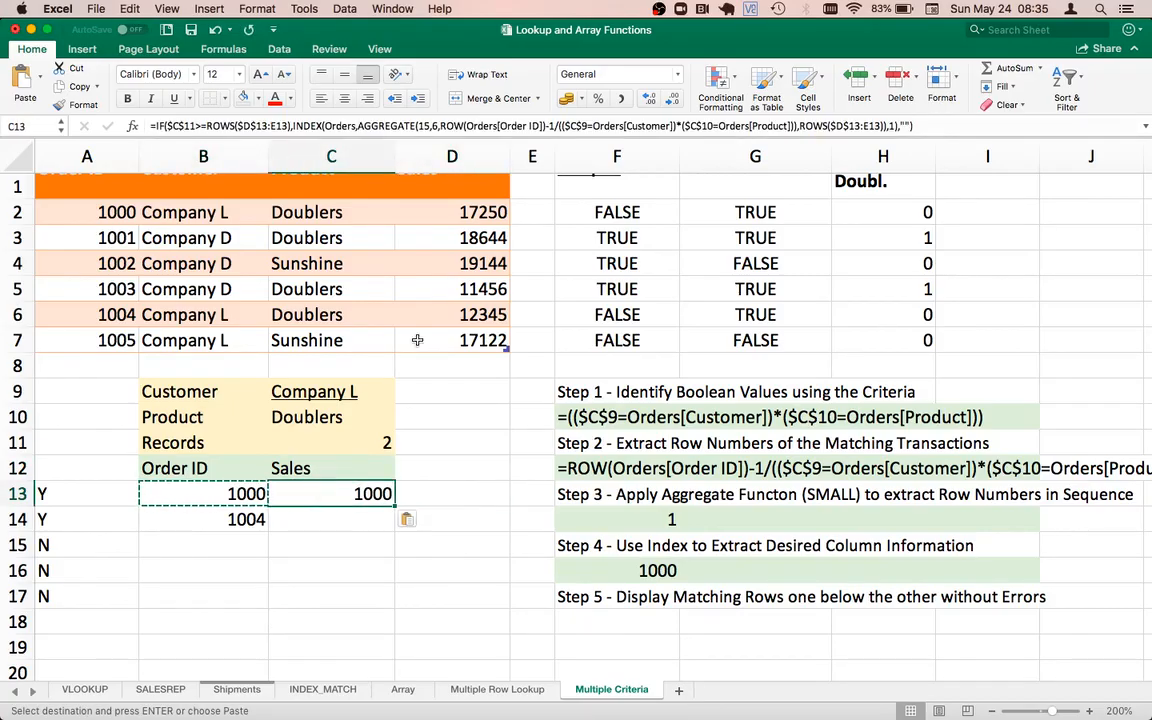
Change the INDEX column number in the C13 formula to 2.
{"action": "double_click", "coordinate": [348, 492]}
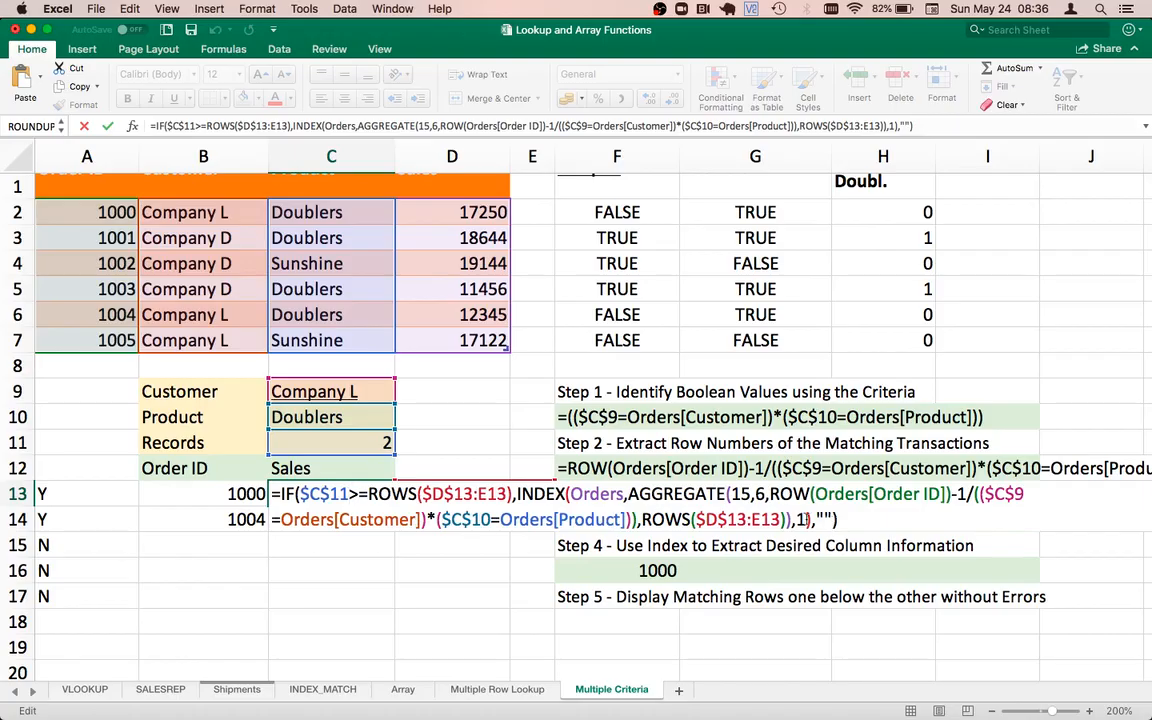
{"action": "left_click", "coordinate": [806, 519]}
{"action": "key", "text": "BackSpace"}
{"action": "type", "text": "2"}
{"action": "key", "text": "Return"}
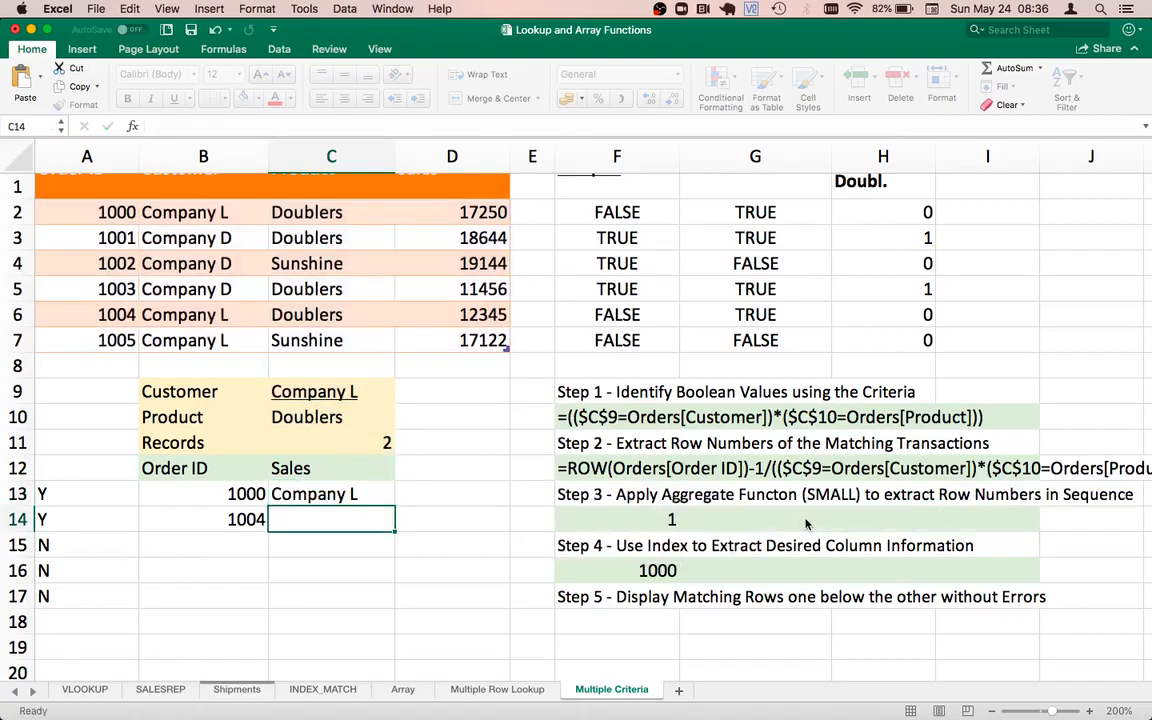
Fill the C13 formula down to C17 and inspect the formula in C13.
{"action": "key", "text": "Up"}
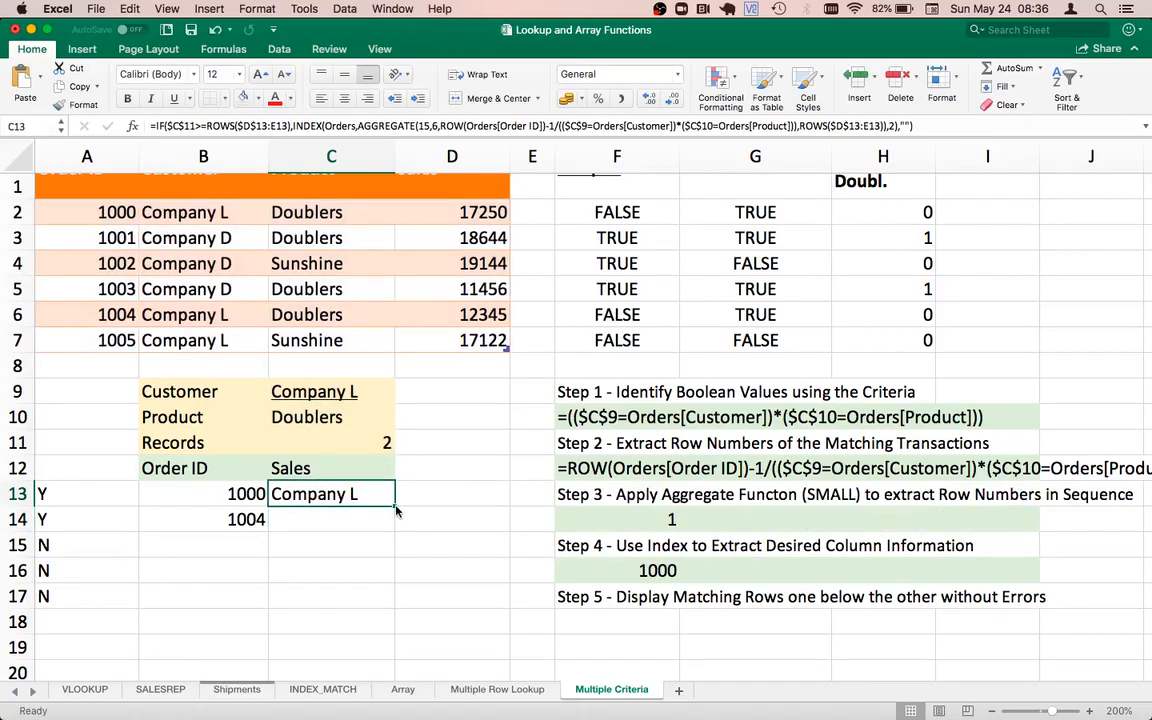
{"action": "left_click_drag", "start_coordinate": [395, 506], "coordinate": [380, 602]}
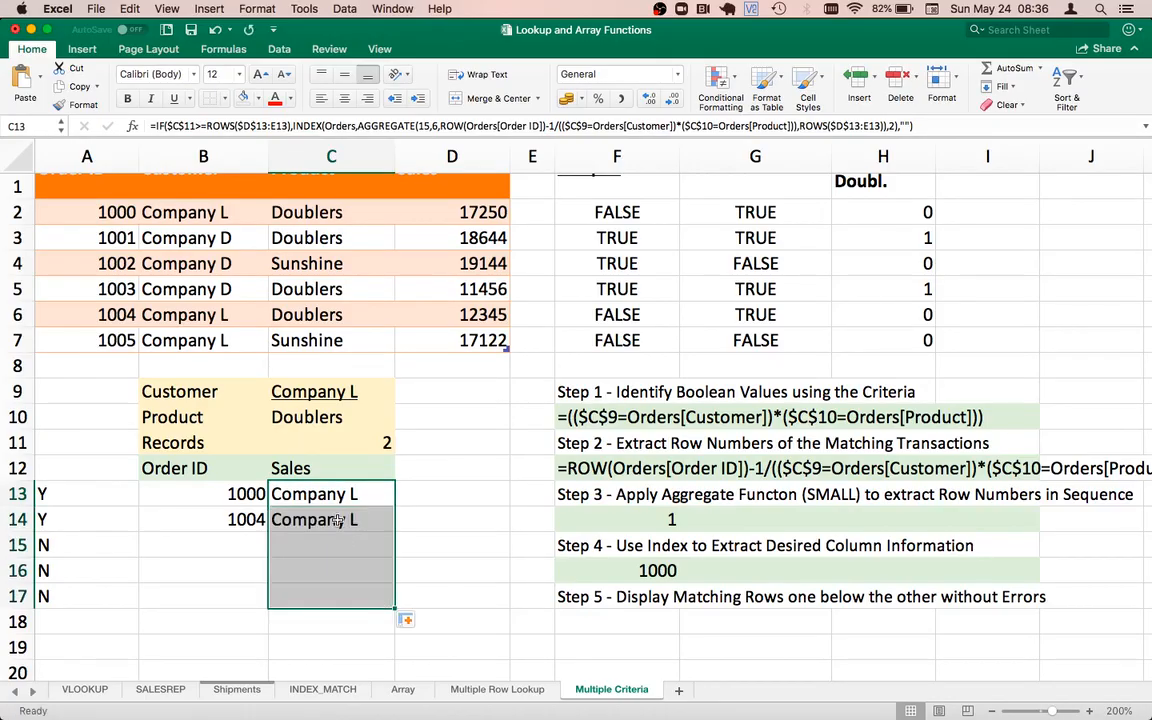
{"action": "left_click", "coordinate": [340, 520]}
{"action": "key", "text": "Up"}
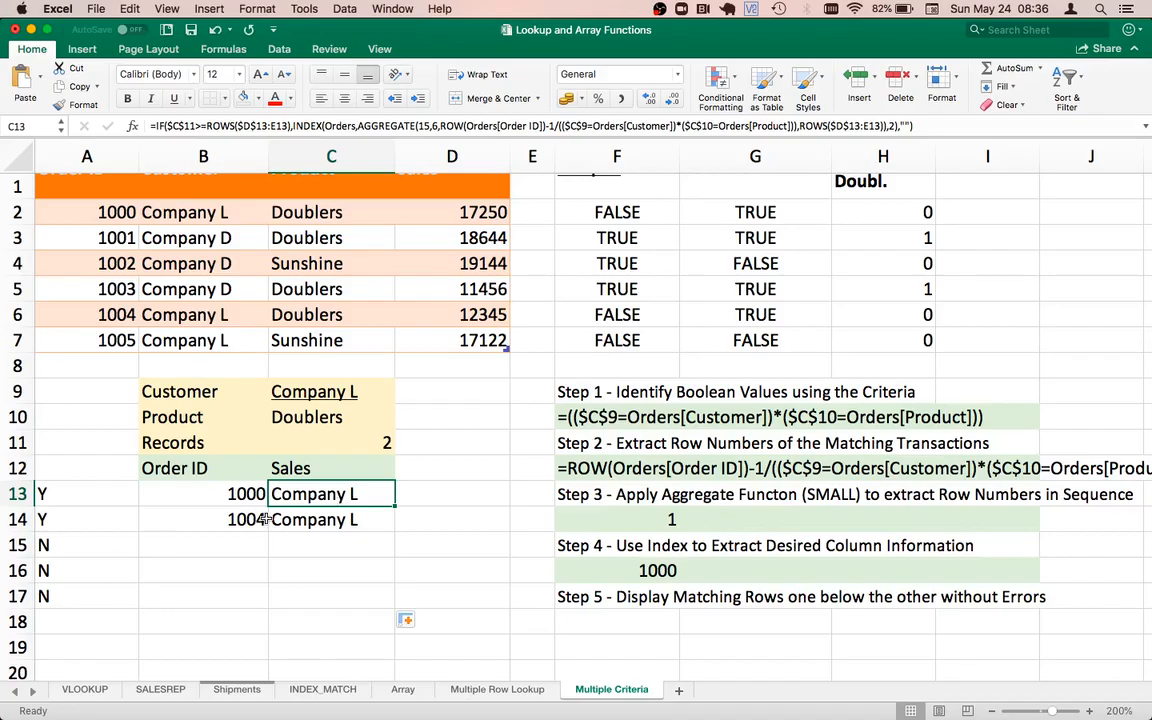
Review the B13 formula, the outline of steps beginning in F9 and the Orders table with its headers.
{"action": "left_click", "coordinate": [141, 495]}
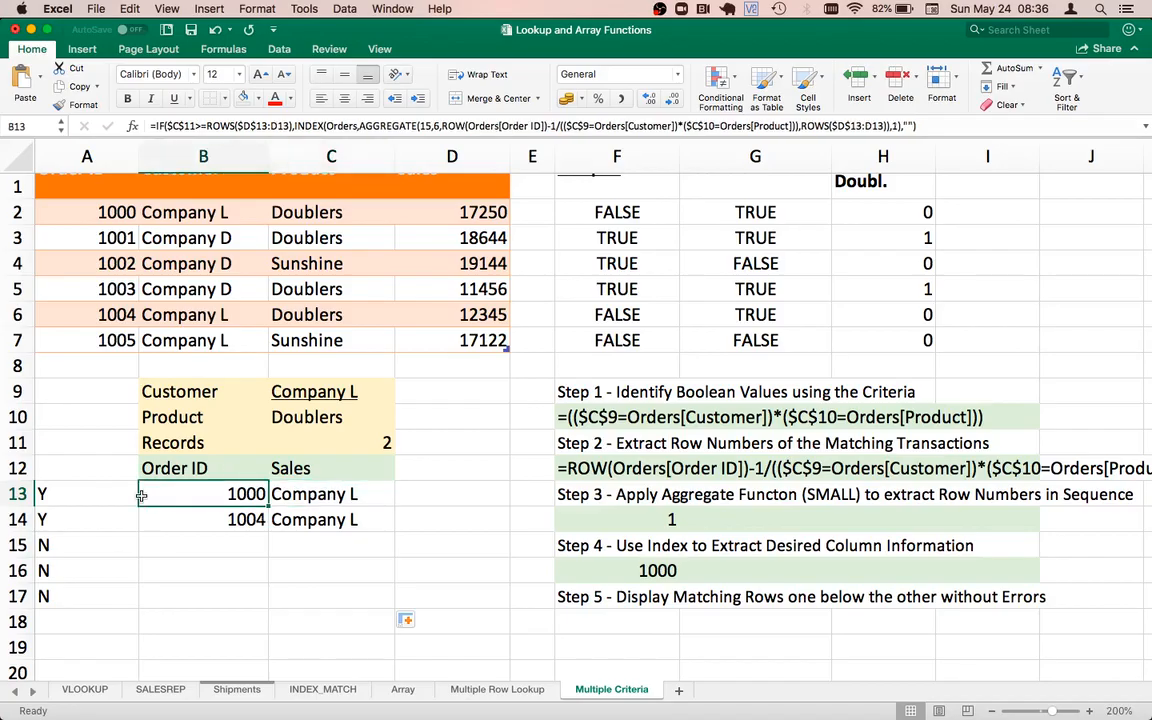
{"action": "key", "text": "Up"}
{"action": "key", "text": "Right"}
{"action": "key", "text": "Right"}
{"action": "key", "text": "Right"}
{"action": "key", "text": "Up"}
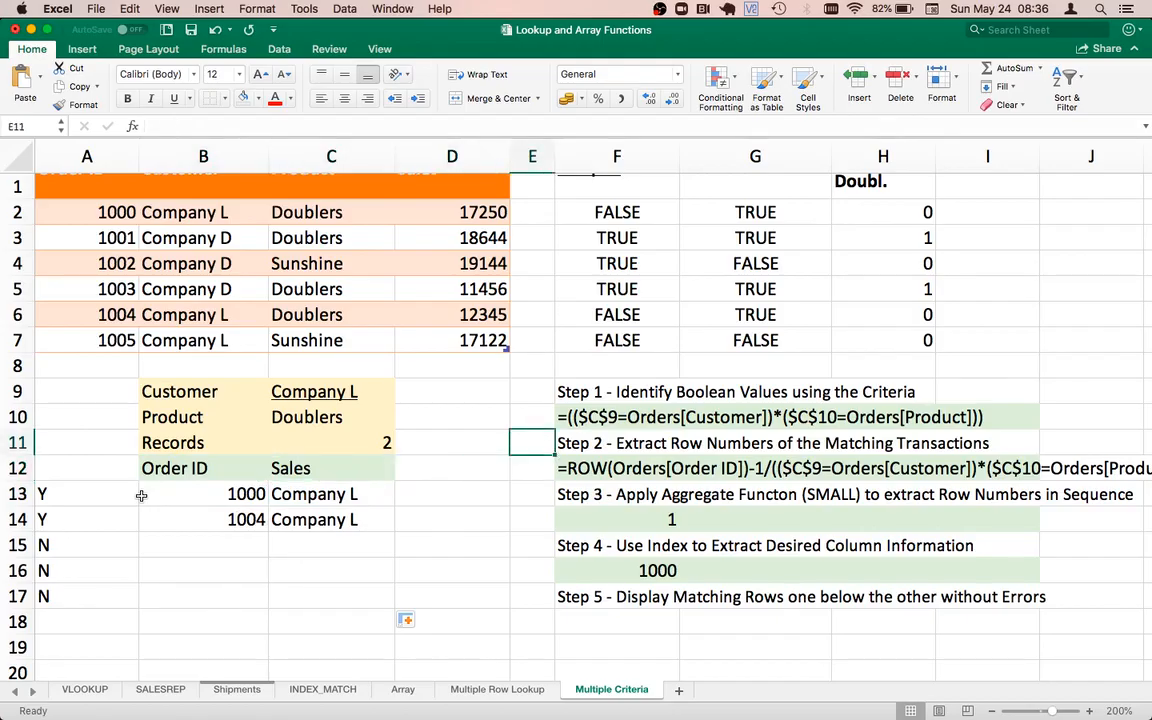
{"action": "key", "text": "Right"}
{"action": "key", "text": "Up"}
{"action": "key", "text": "Up"}
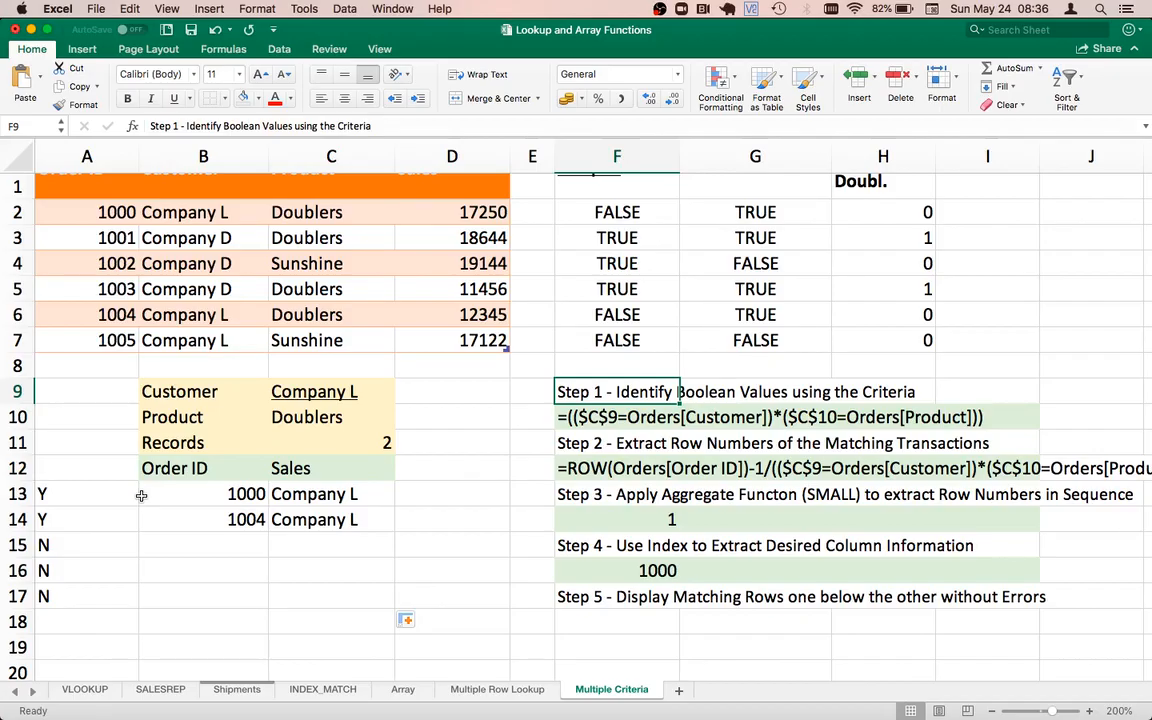
{"action": "scroll", "coordinate": [300, 380], "scroll_direction": "up", "scroll_amount": 2}
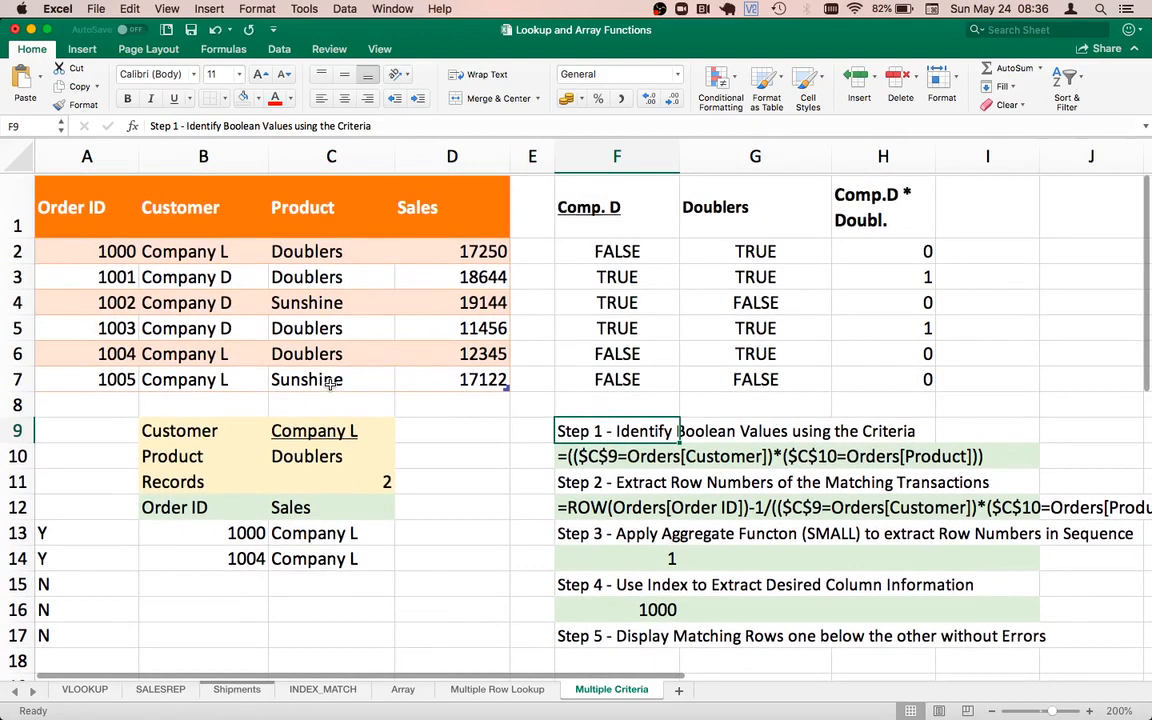